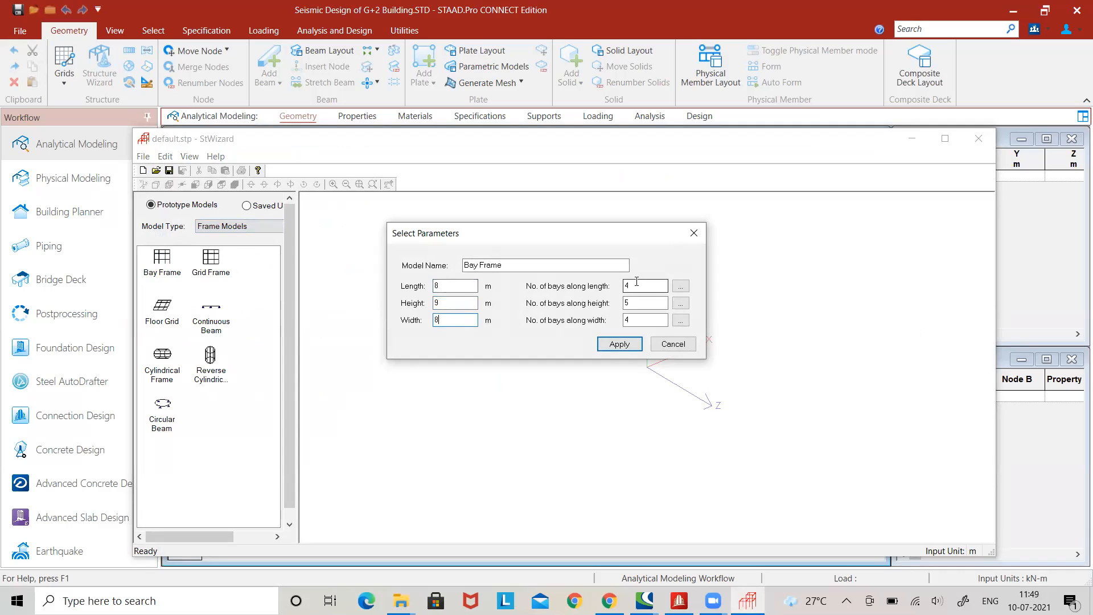
Generate the bay frame with 2 bays along the length, 3 along the height and 2 along the width.
text(2)
key(Tab)
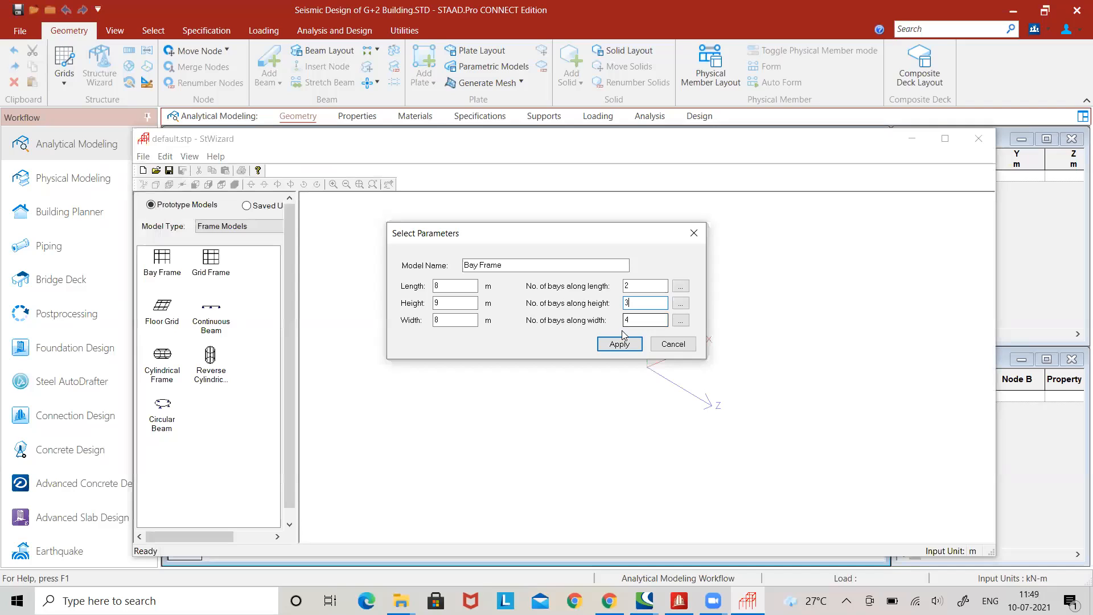
text(2)
click(636, 345)
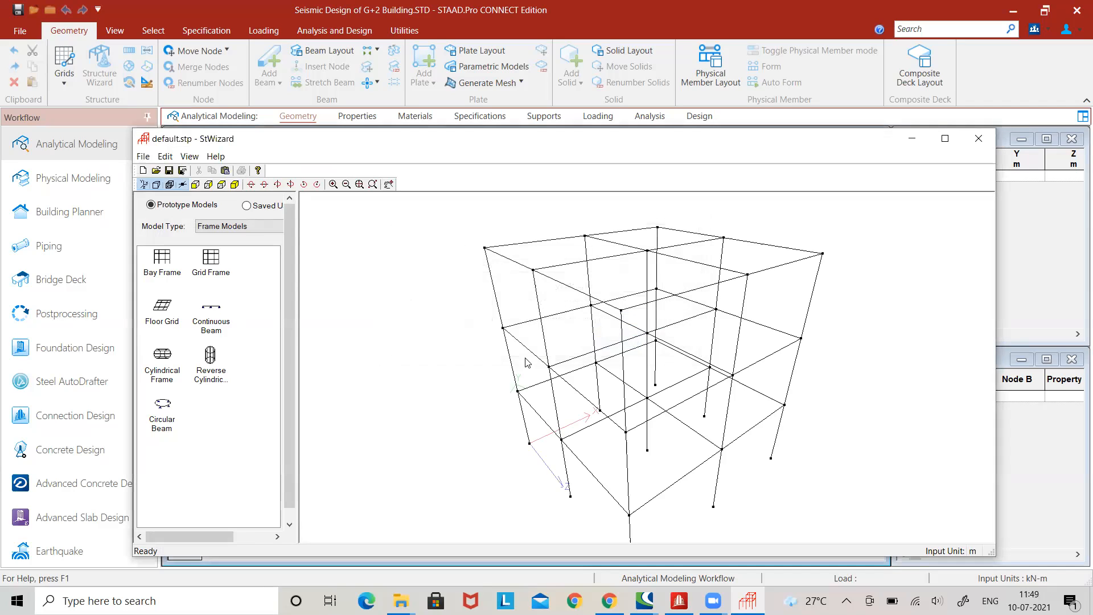
Transfer the generated bay frame prototype from the structure wizard into the STAAD.Pro model.
click(225, 171)
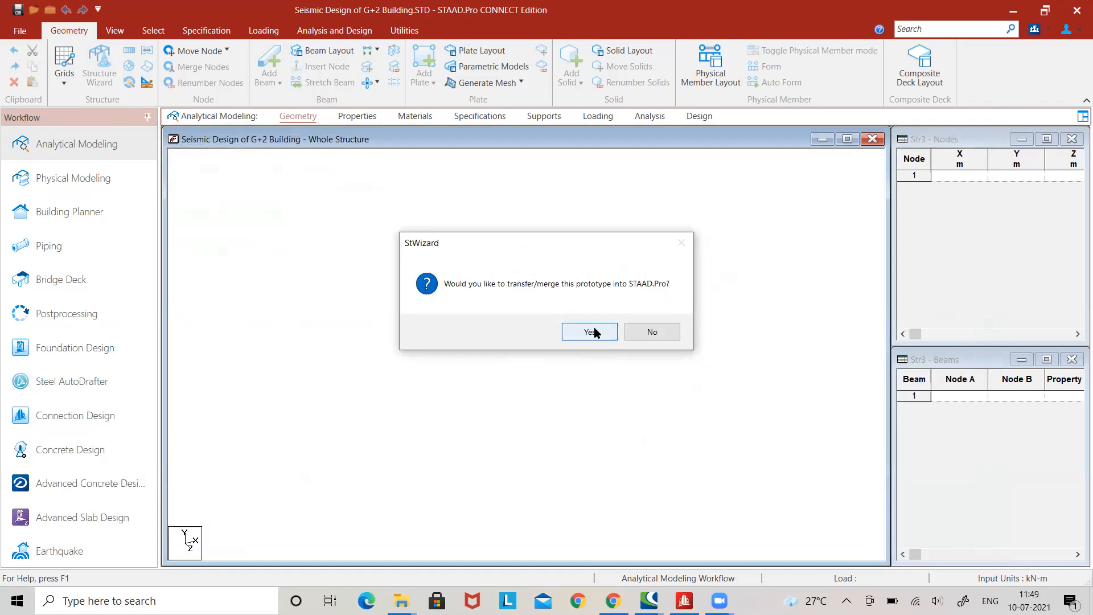
click(592, 332)
click(702, 292)
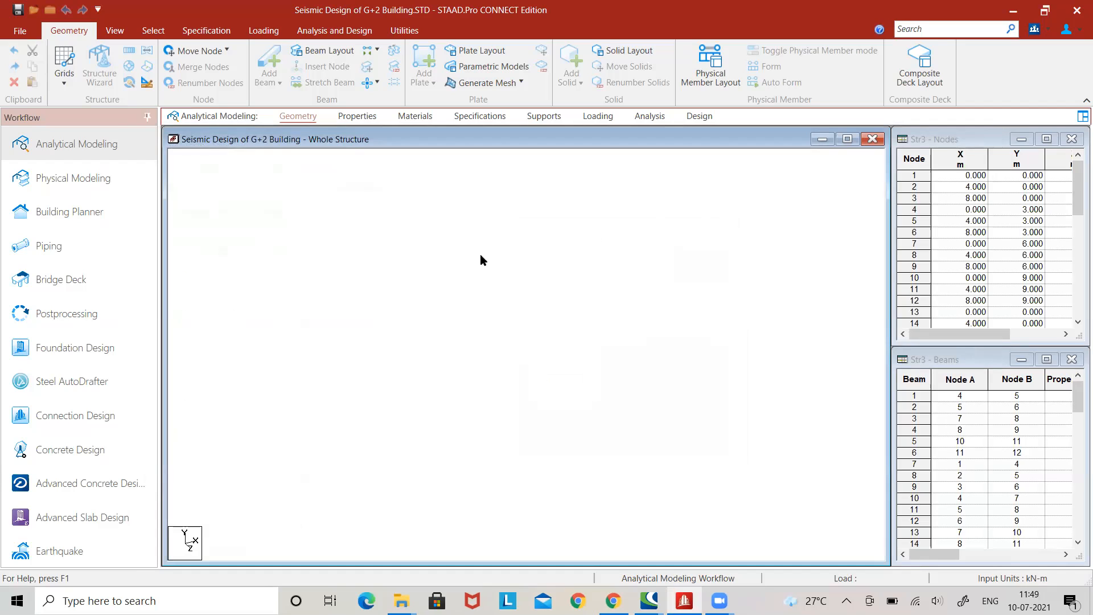
Define a rectangular concrete section with YD 0.35 m and ZD 0.35 m.
click(357, 116)
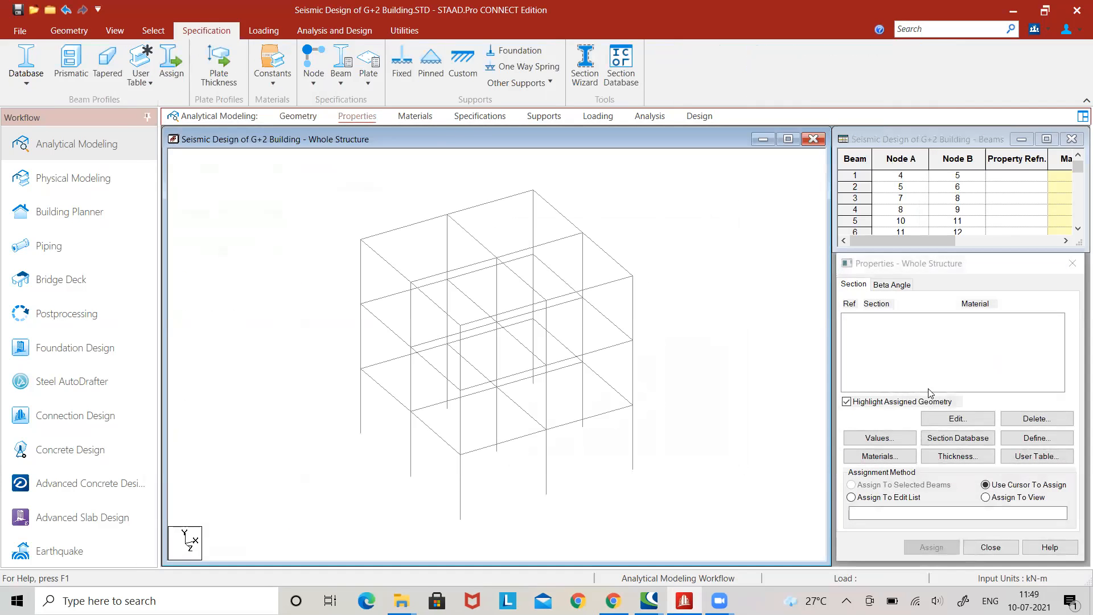
click(1036, 437)
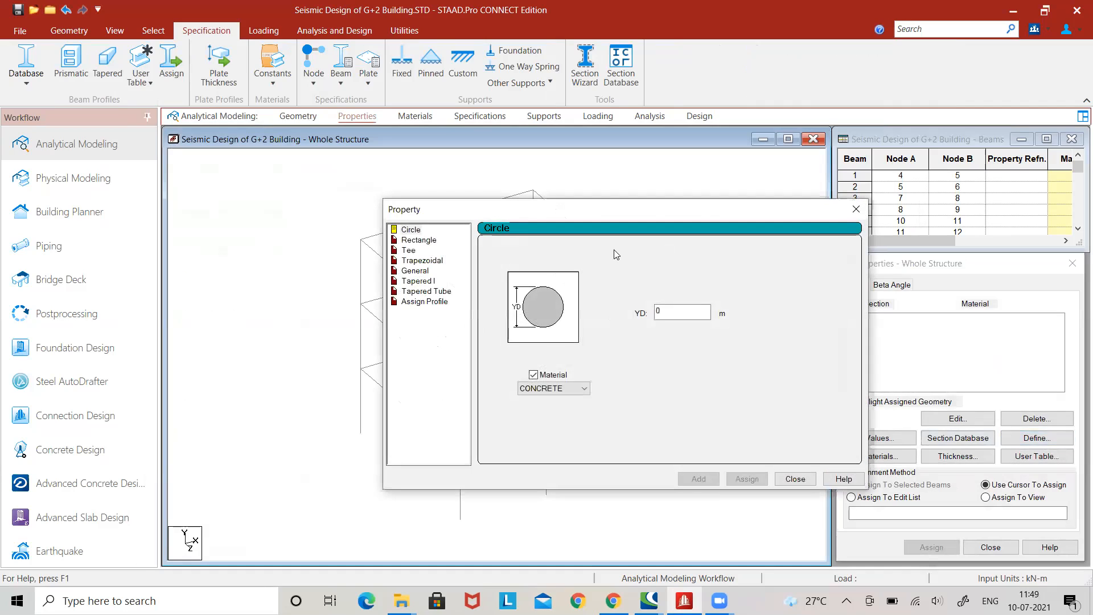
click(421, 240)
click(683, 304)
text(.)
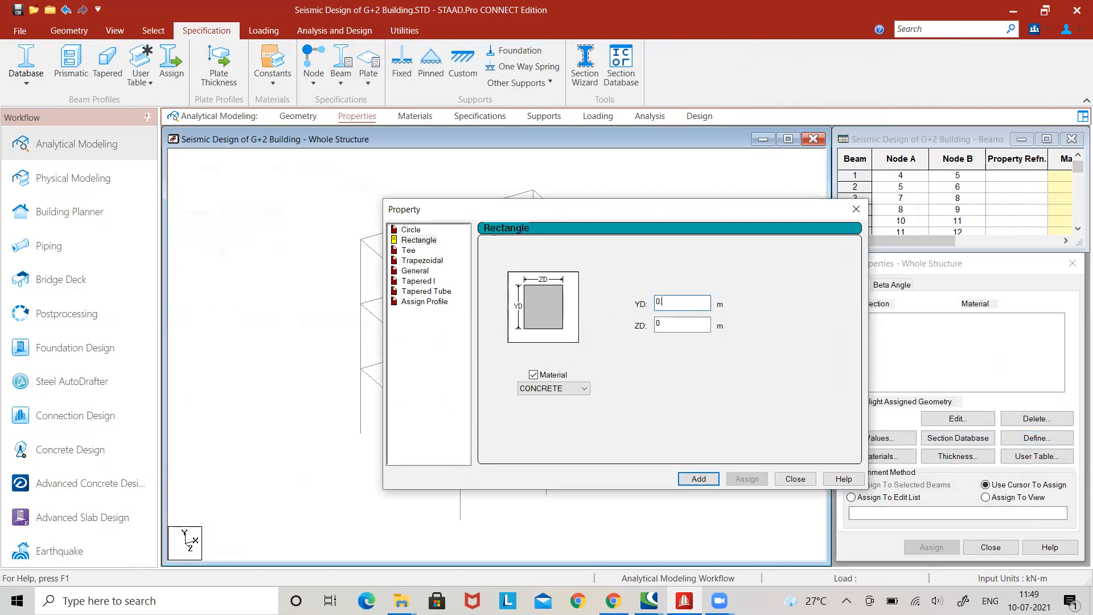
text(35)
click(681, 327)
text(0.35)
click(551, 391)
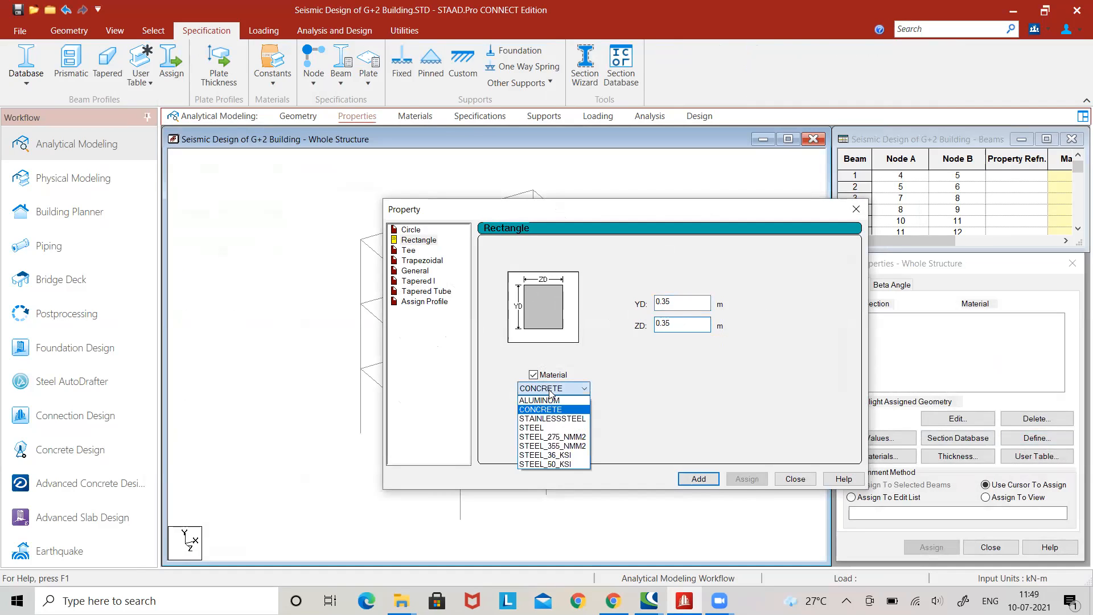
click(559, 410)
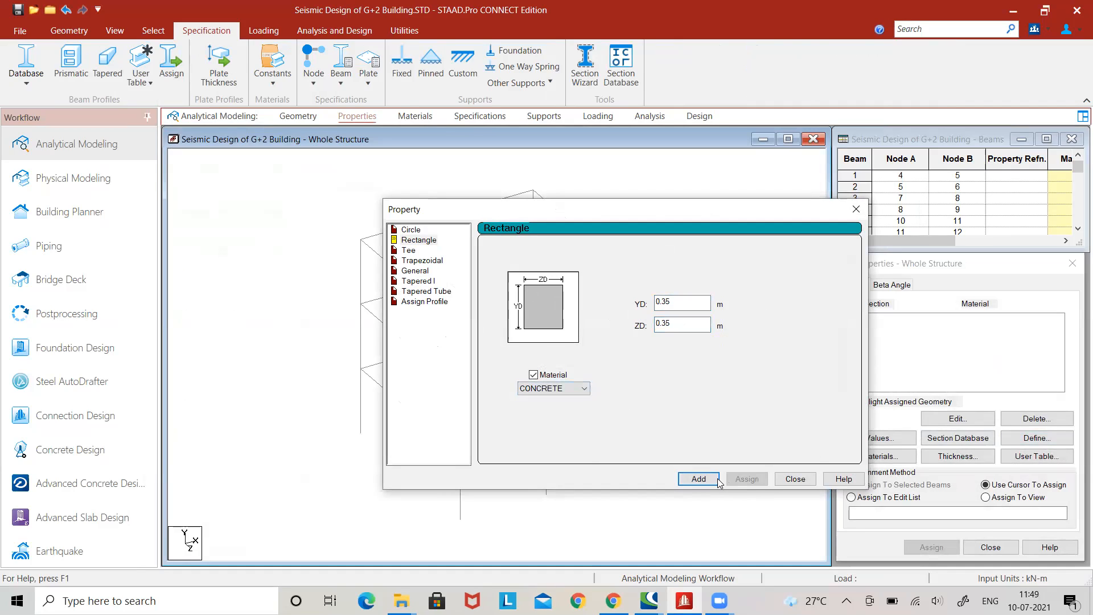
click(700, 479)
Add a second rectangular concrete section with YD 0.35 m and ZD 0.25 m, and finish defining properties.
click(682, 306)
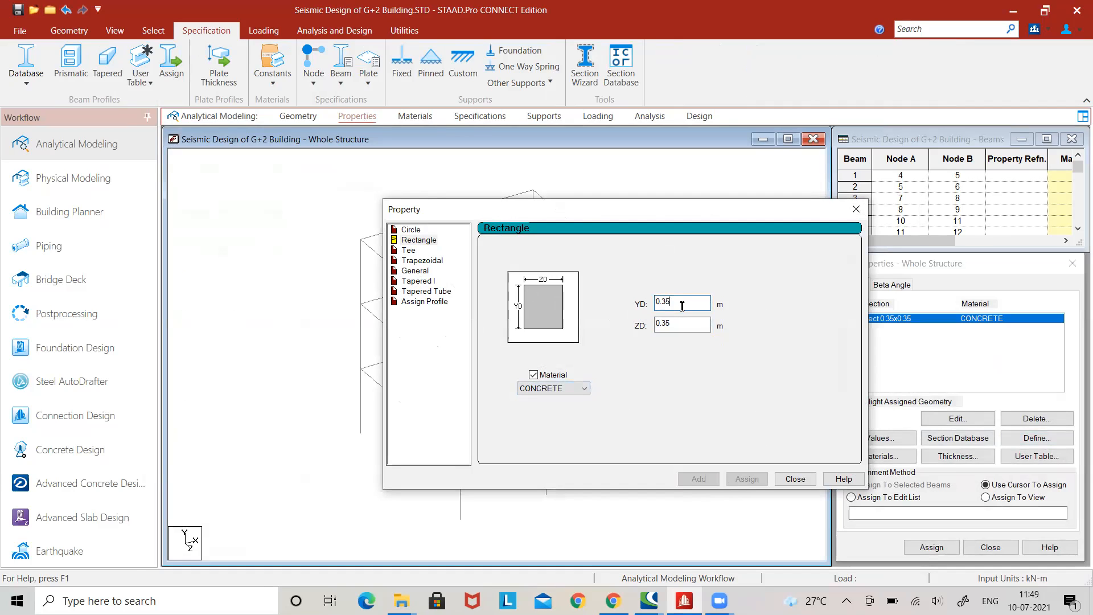
key(BackSpace)
key(BackSpace)
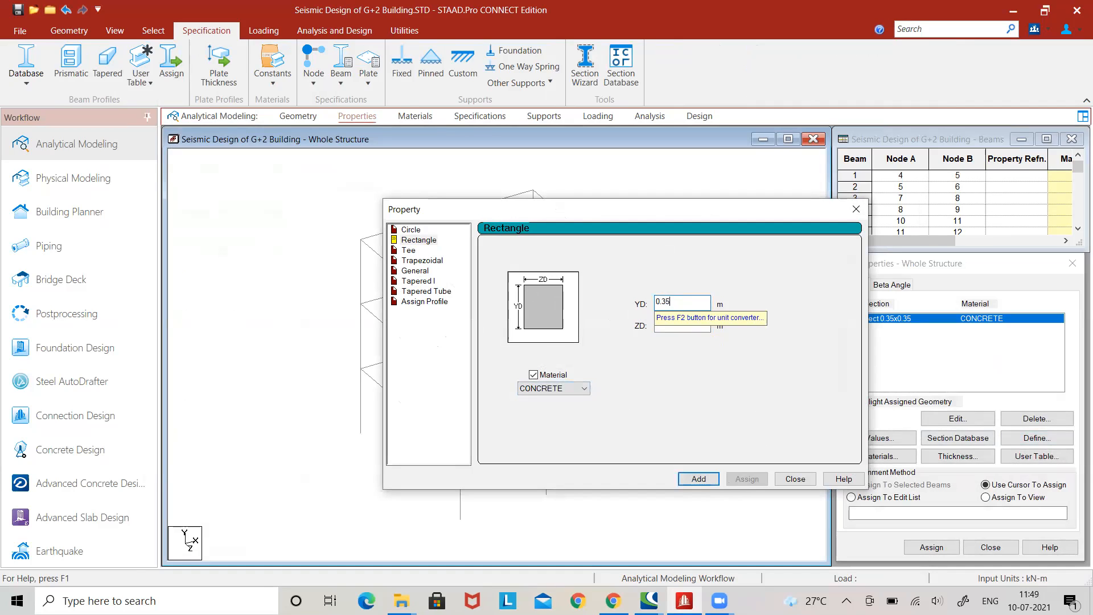
click(703, 322)
key(BackSpace)
key(BackSpace)
text(25)
click(699, 479)
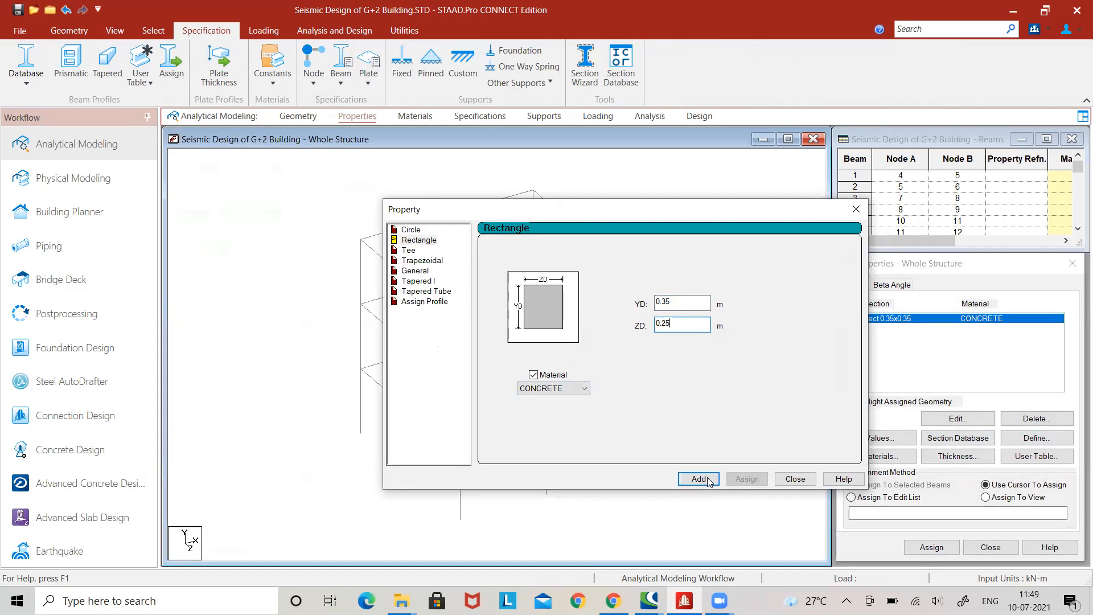
click(797, 480)
Assign the Rect 0.35x0.35 section to all columns by selecting the beams parallel to Y.
click(892, 320)
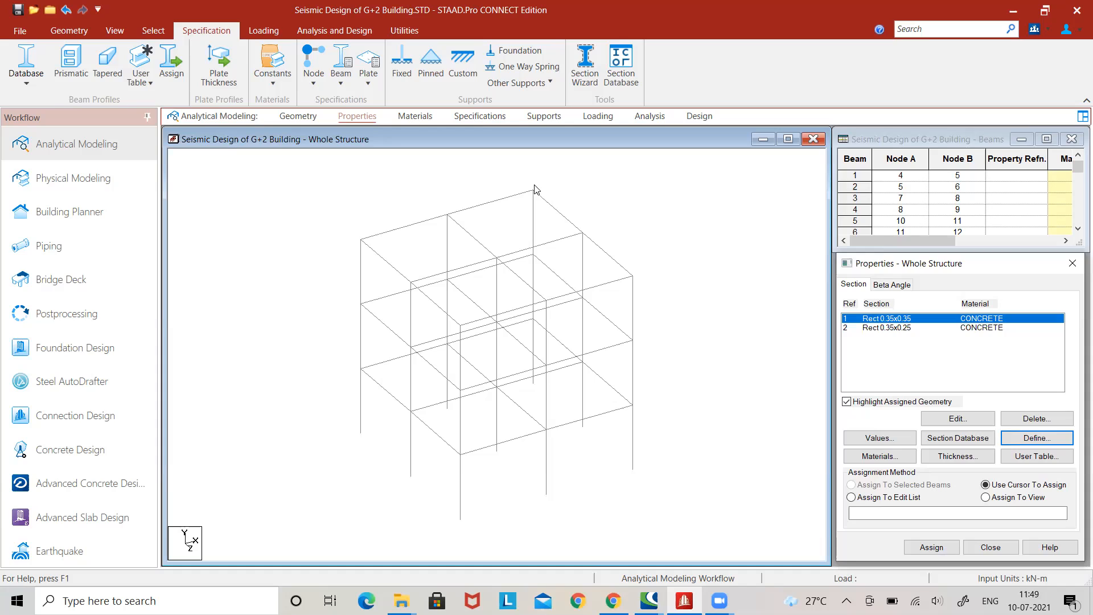
click(154, 31)
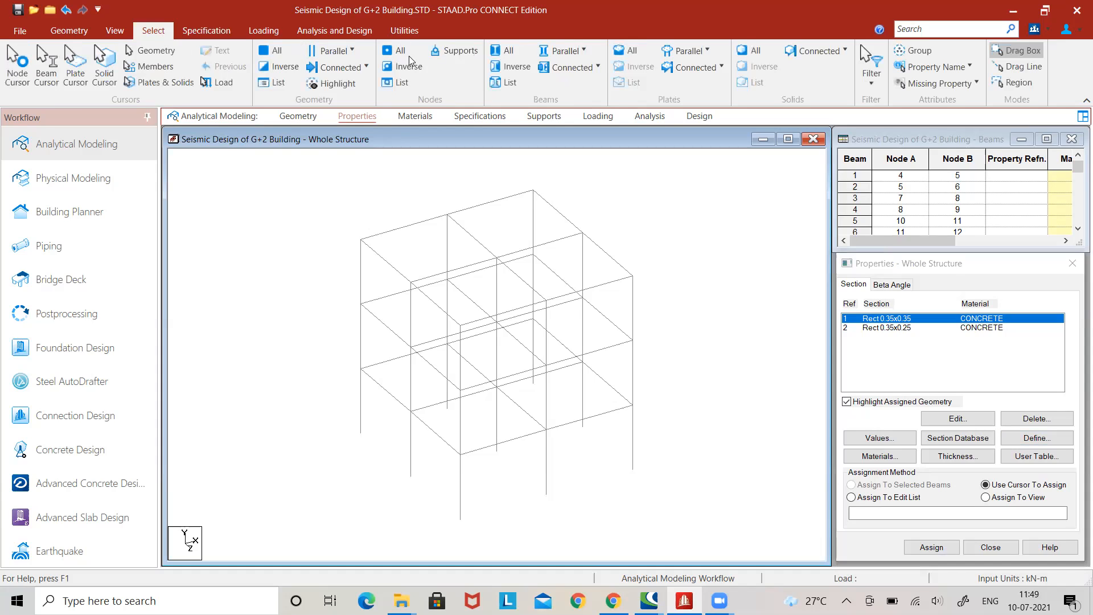
click(573, 53)
click(576, 93)
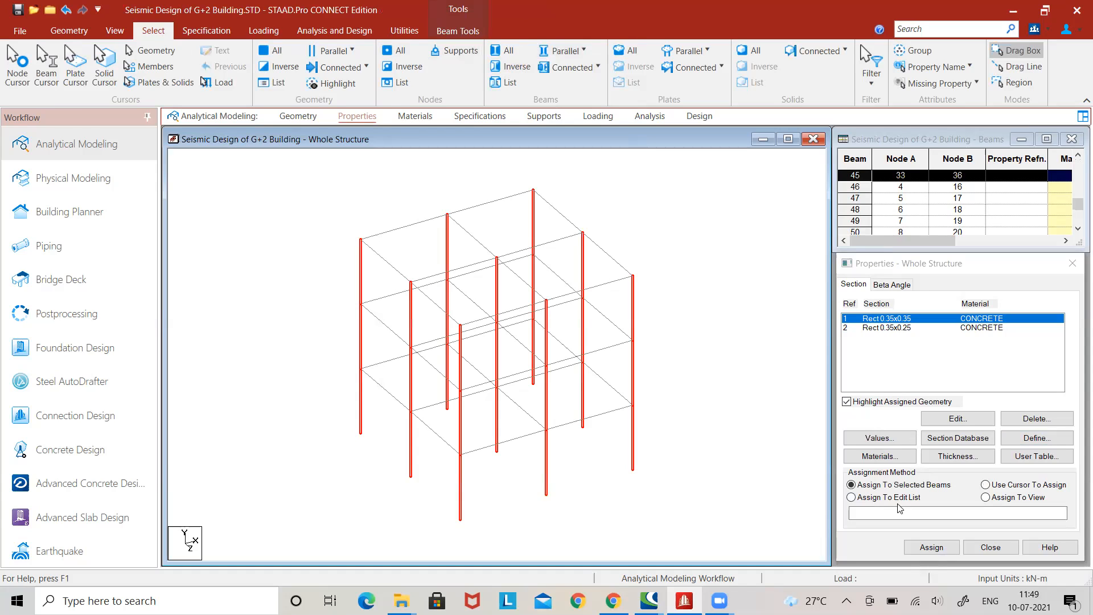
click(930, 548)
click(981, 452)
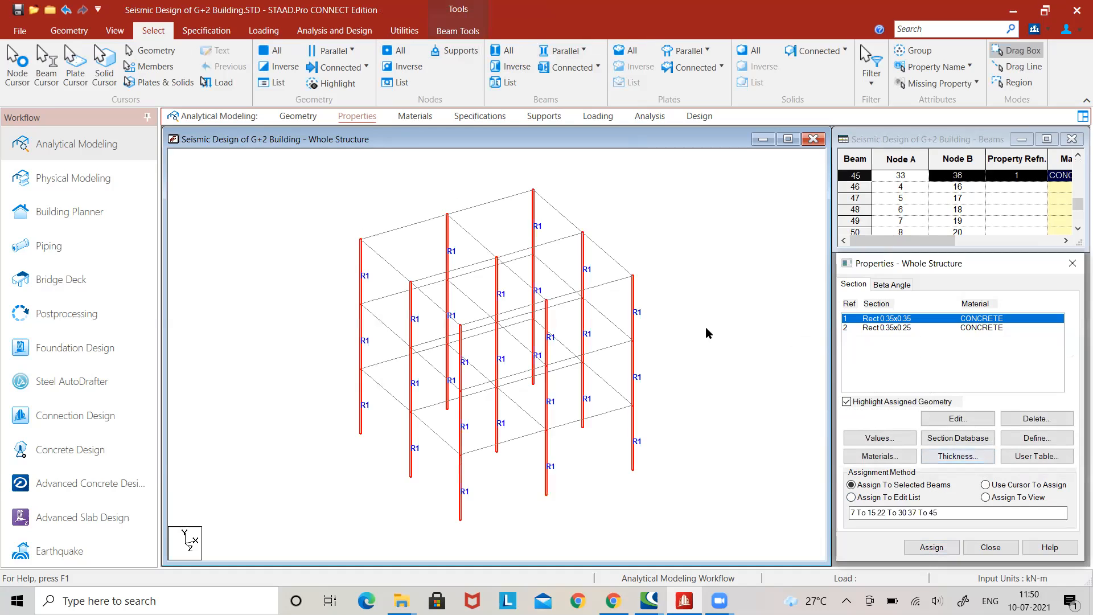
Assign the Rect 0.35x0.25 section to all horizontal members, selecting the beams parallel to X and Z.
click(879, 328)
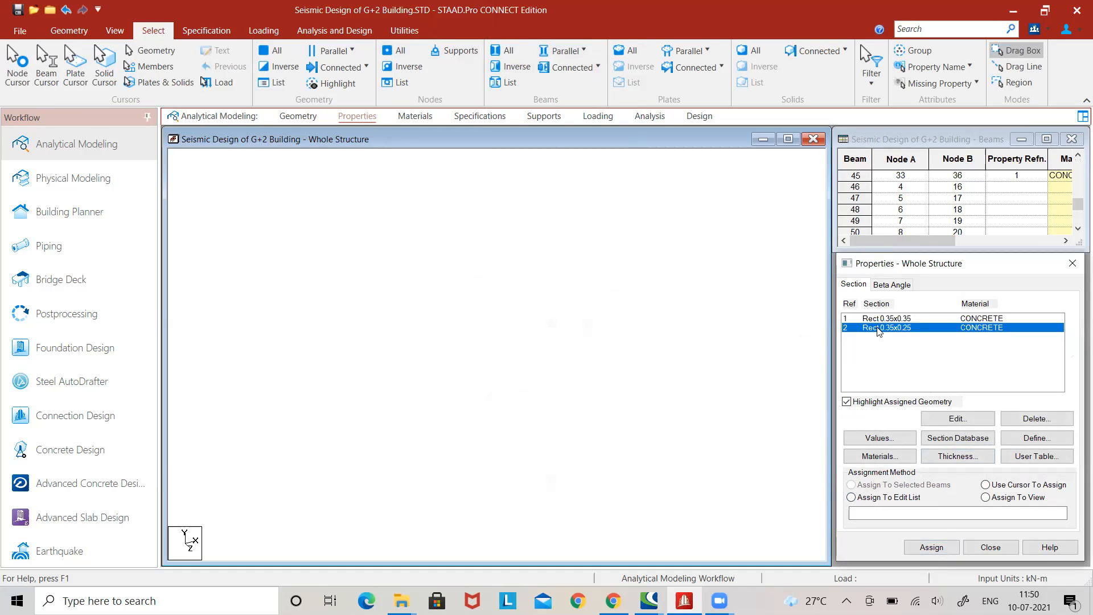
click(564, 51)
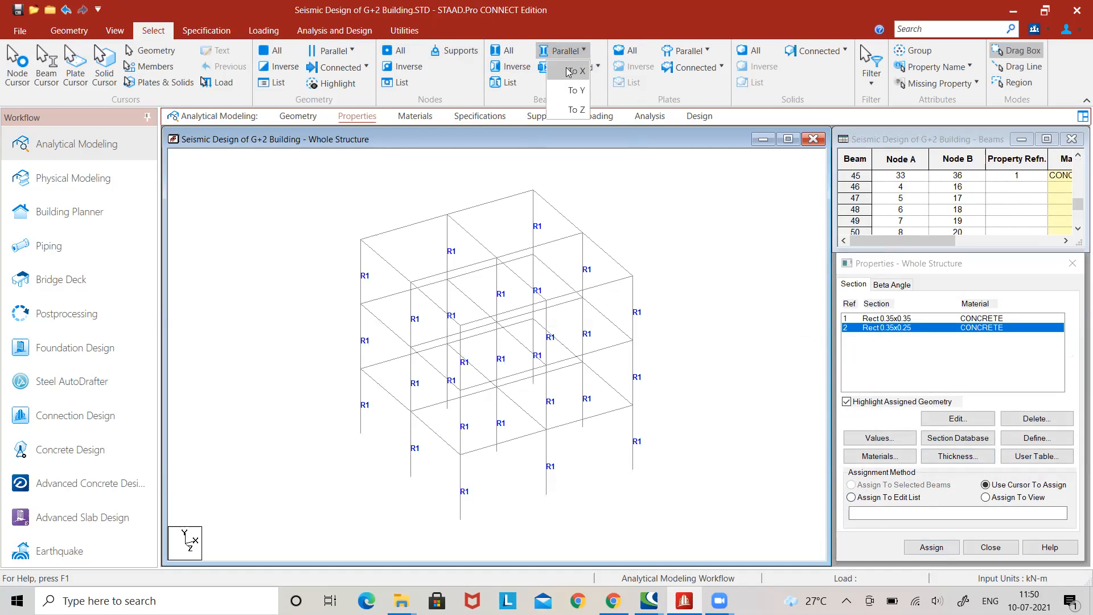
click(575, 72)
click(564, 51)
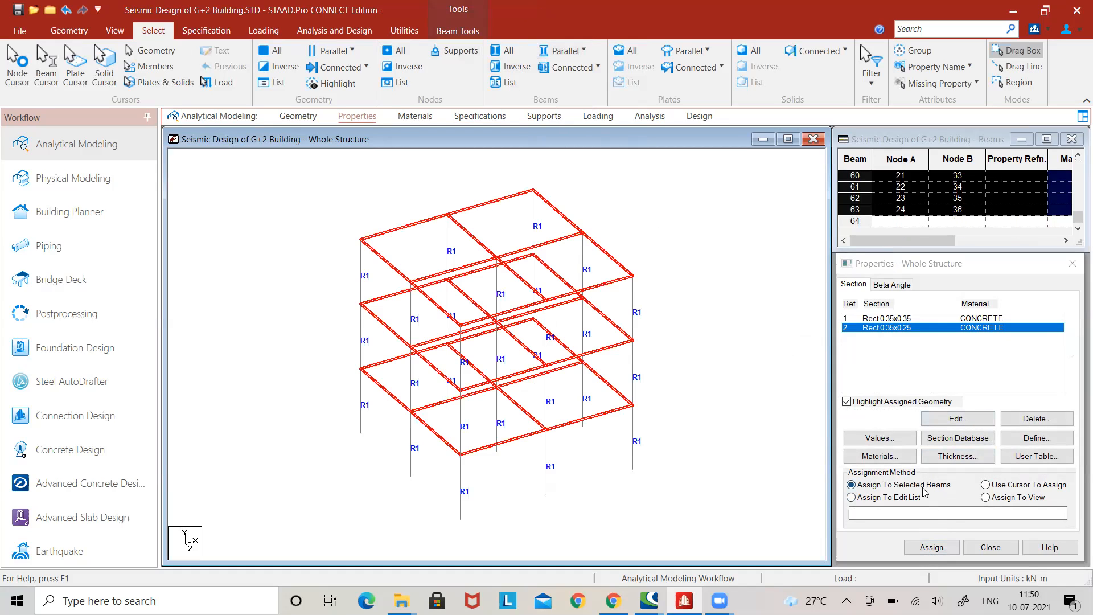
click(932, 546)
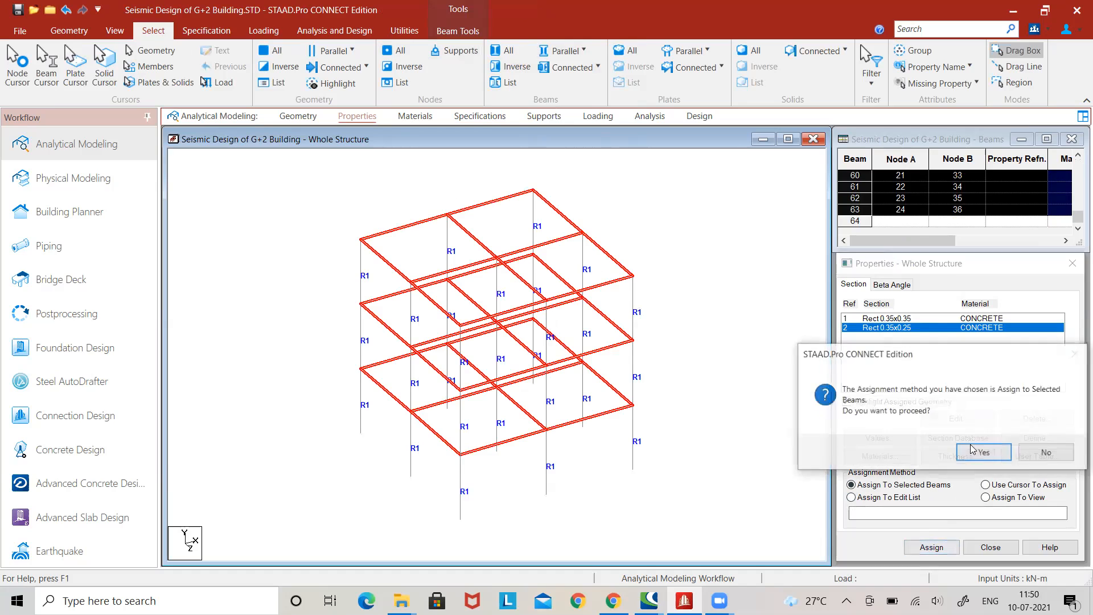
click(908, 446)
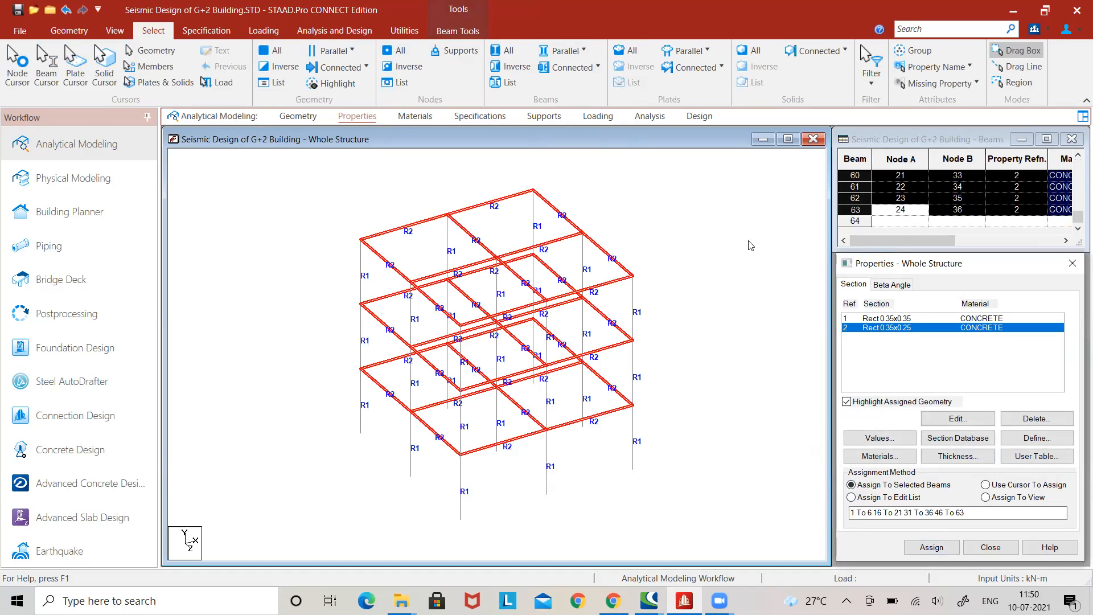
Create a fixed support definition for the structure.
click(544, 117)
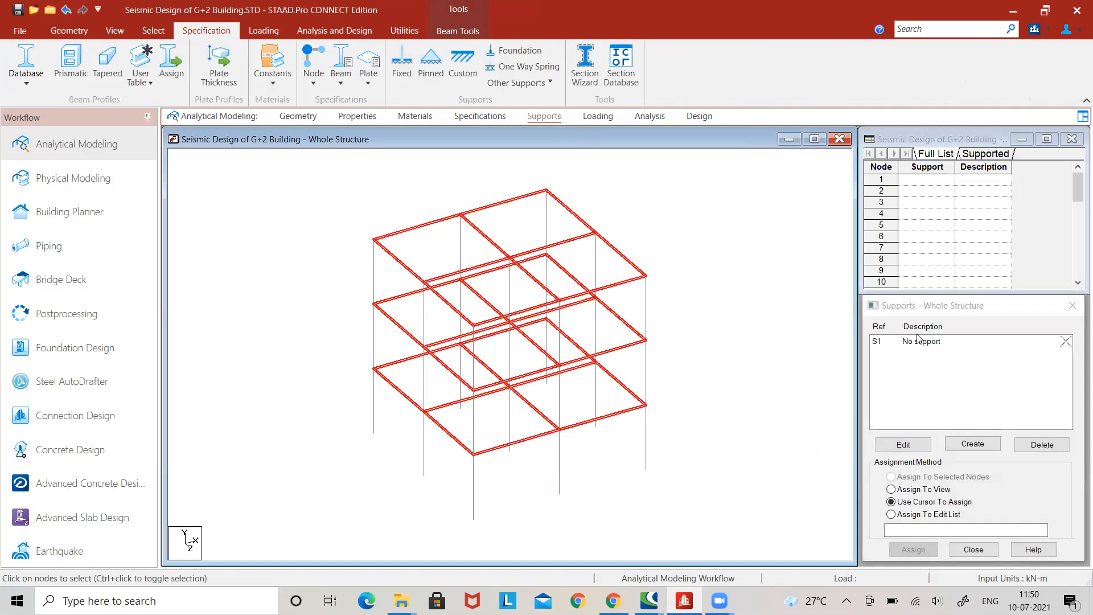
click(973, 445)
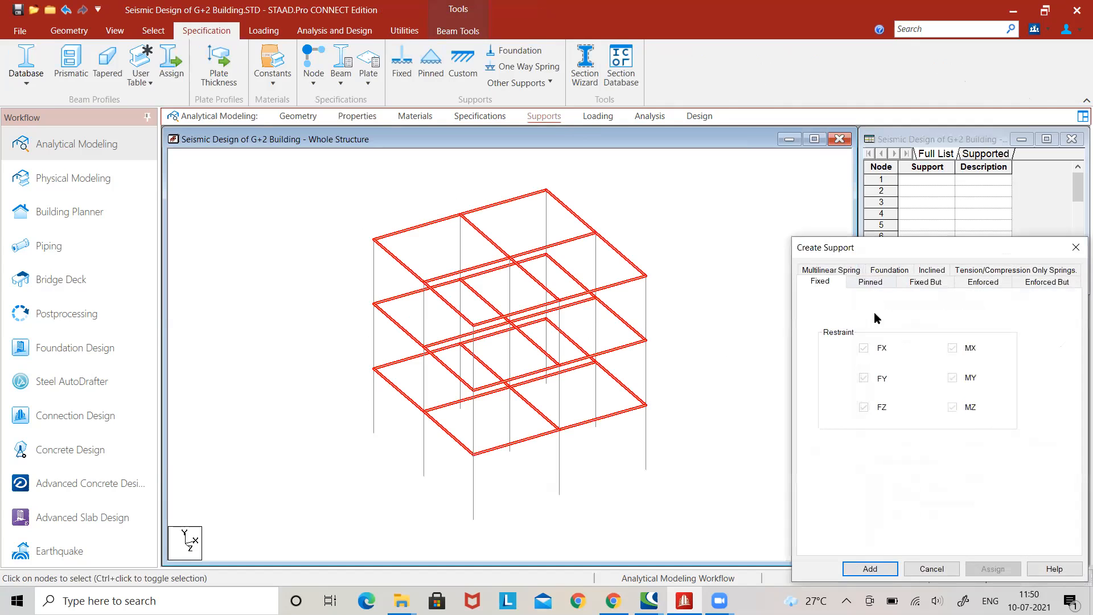
click(867, 567)
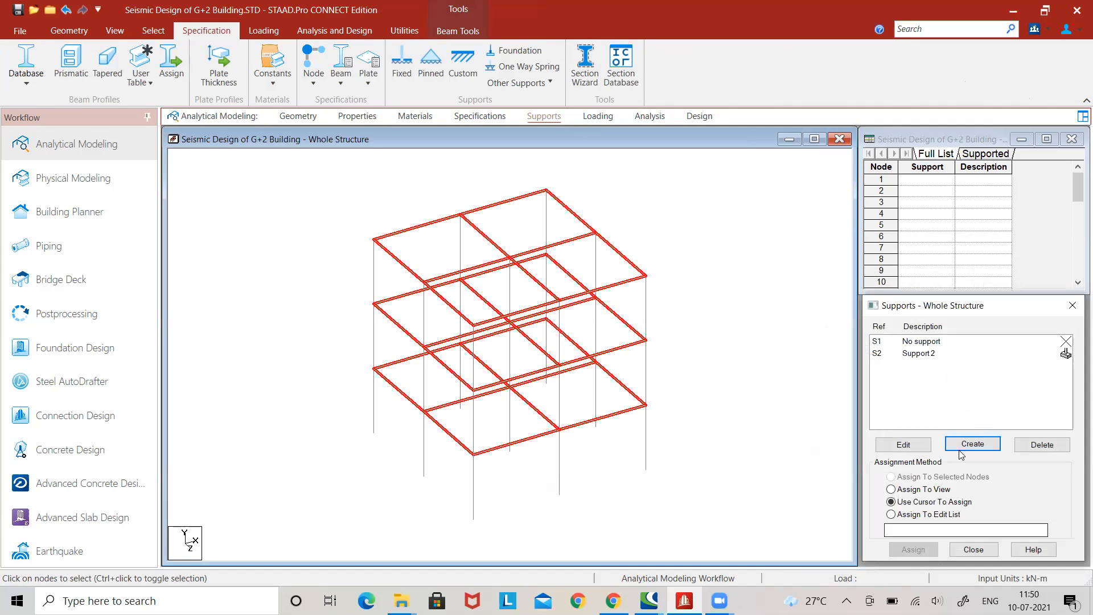
Assign the fixed support to all column base nodes, selecting them together in an elevation view.
click(939, 354)
click(114, 30)
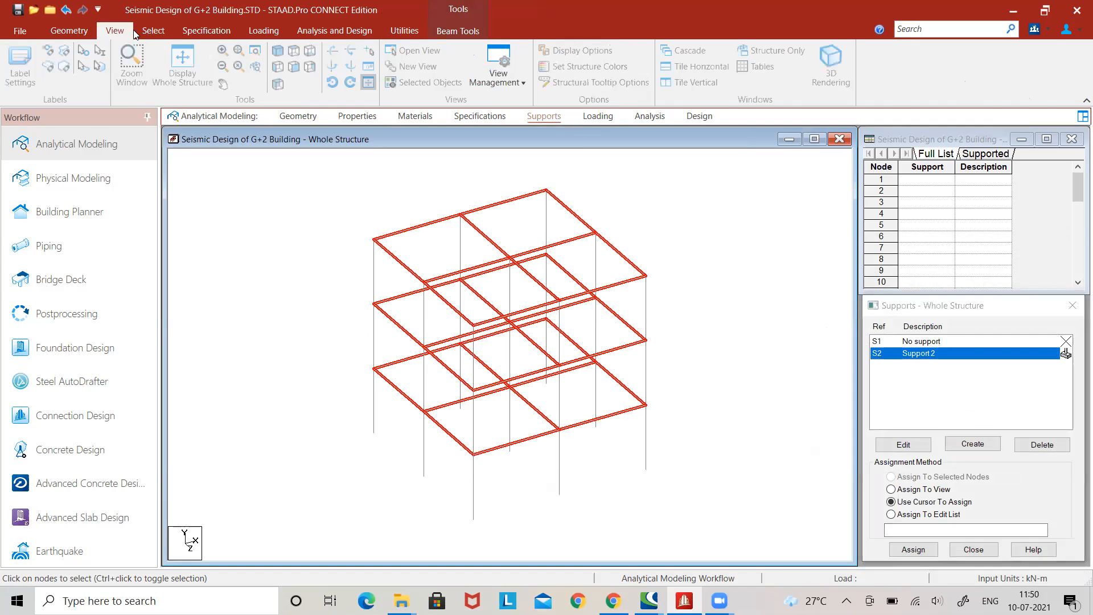
click(294, 66)
drag(333, 490, 699, 531)
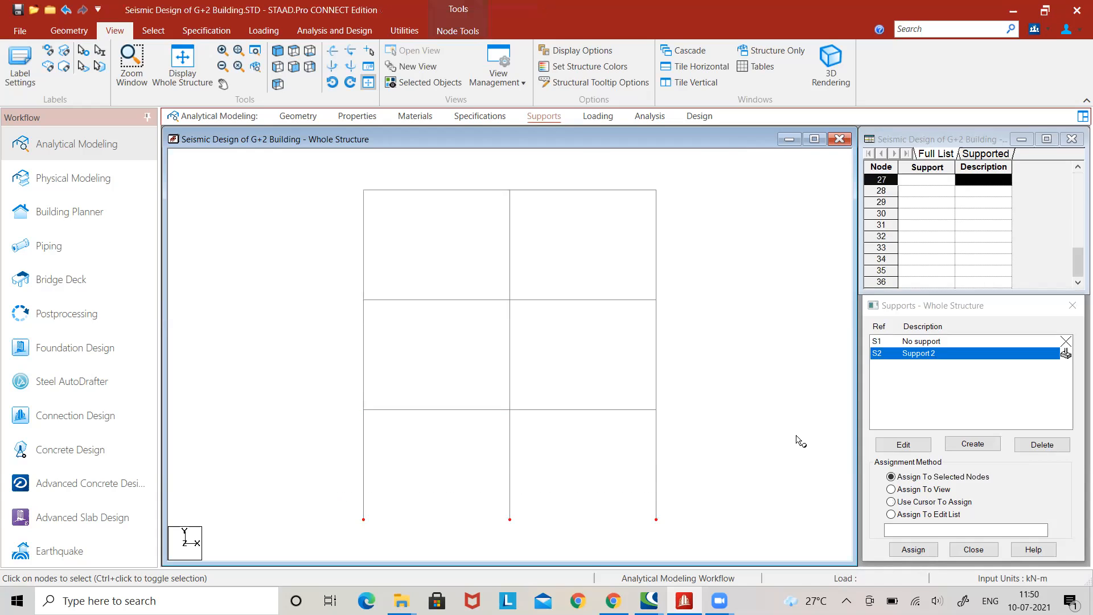
click(278, 52)
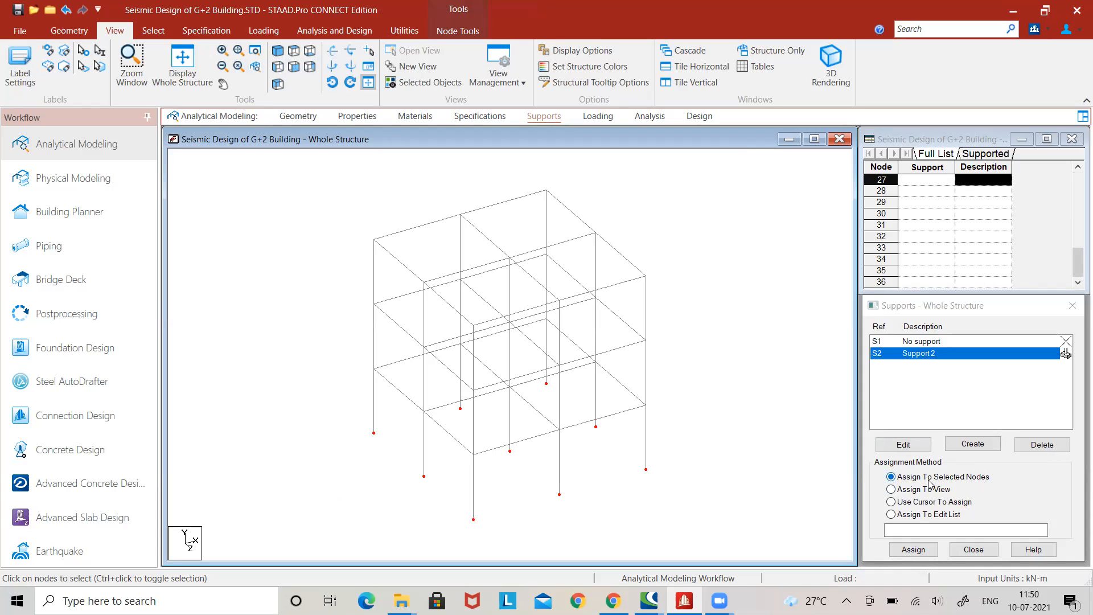
click(914, 552)
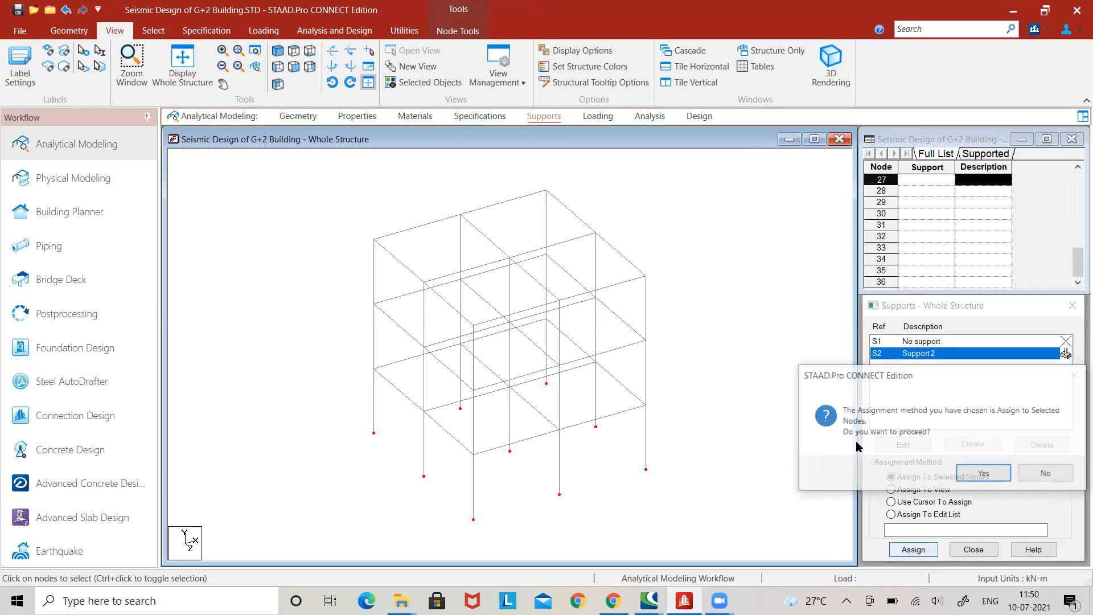
click(987, 475)
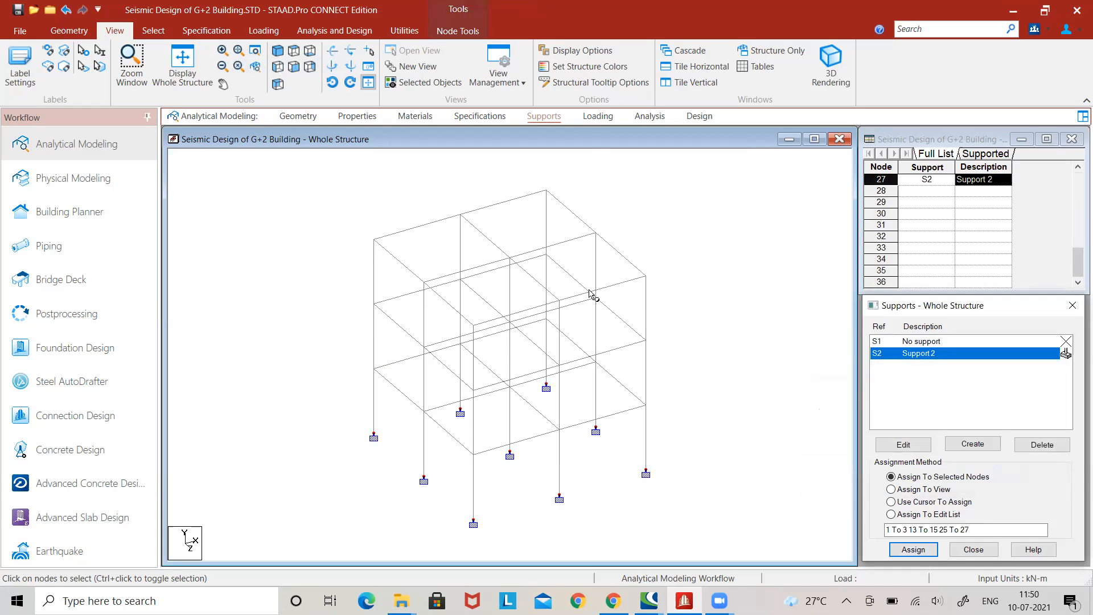
Start a new seismic definition for the structure and set its code type to Indian:IS 1893-2016.
click(599, 116)
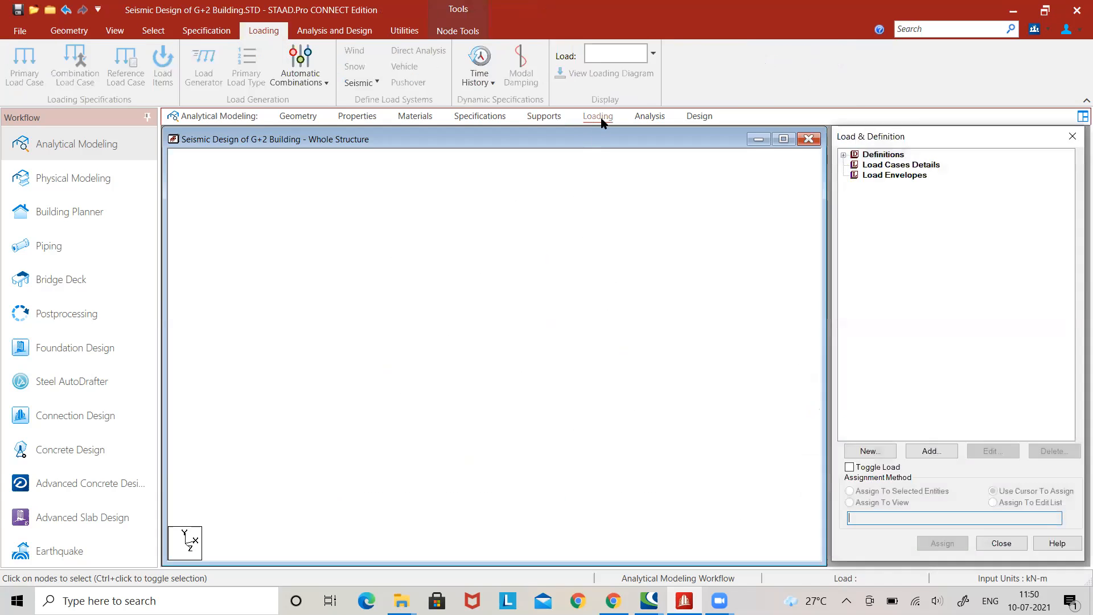
double_click(854, 155)
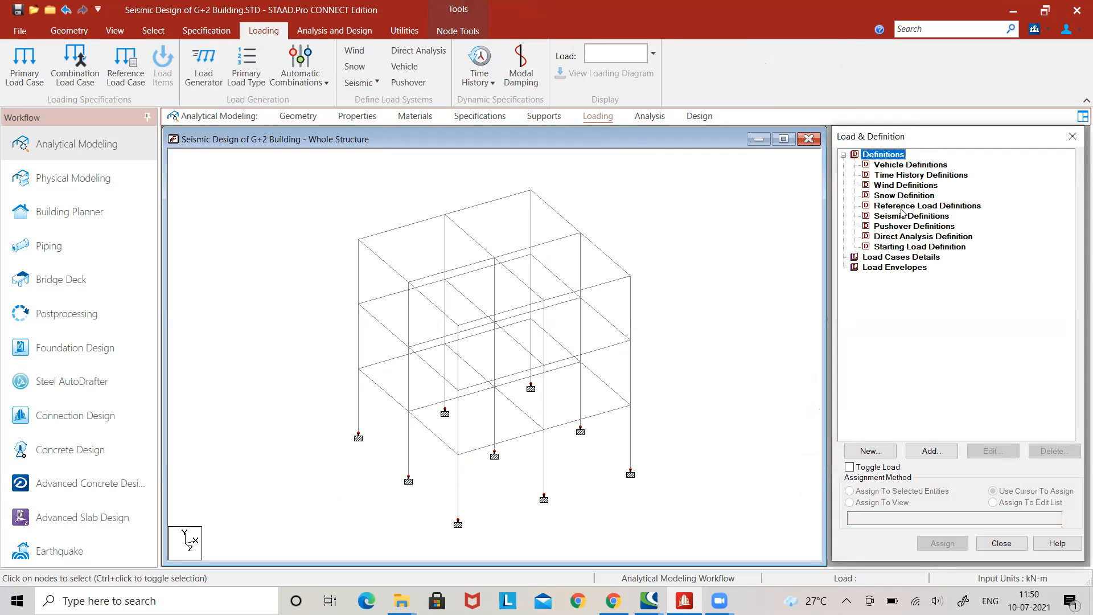
click(893, 220)
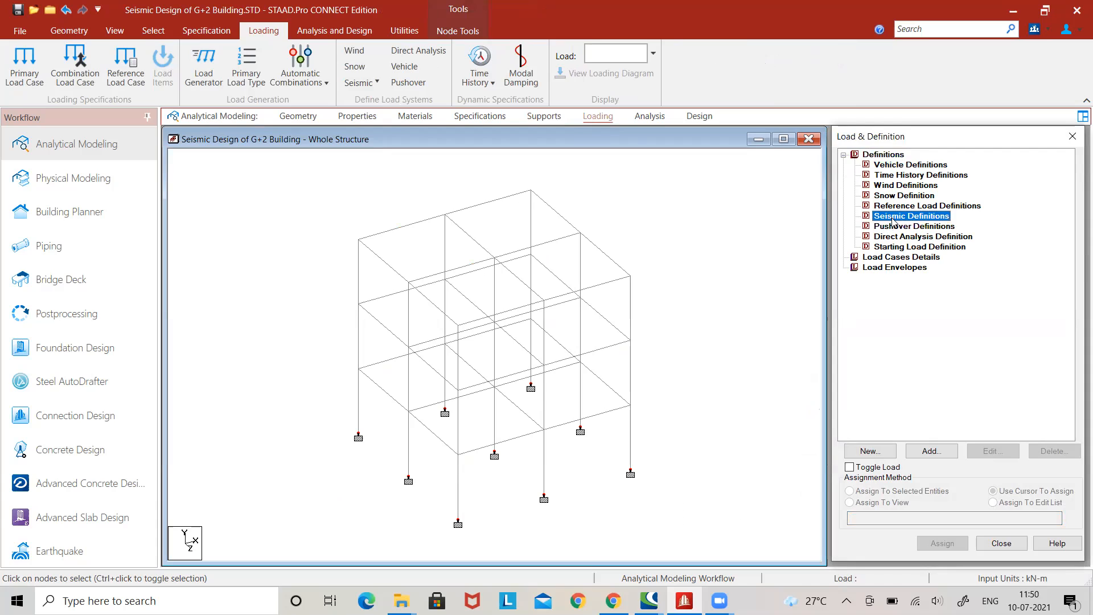
click(931, 452)
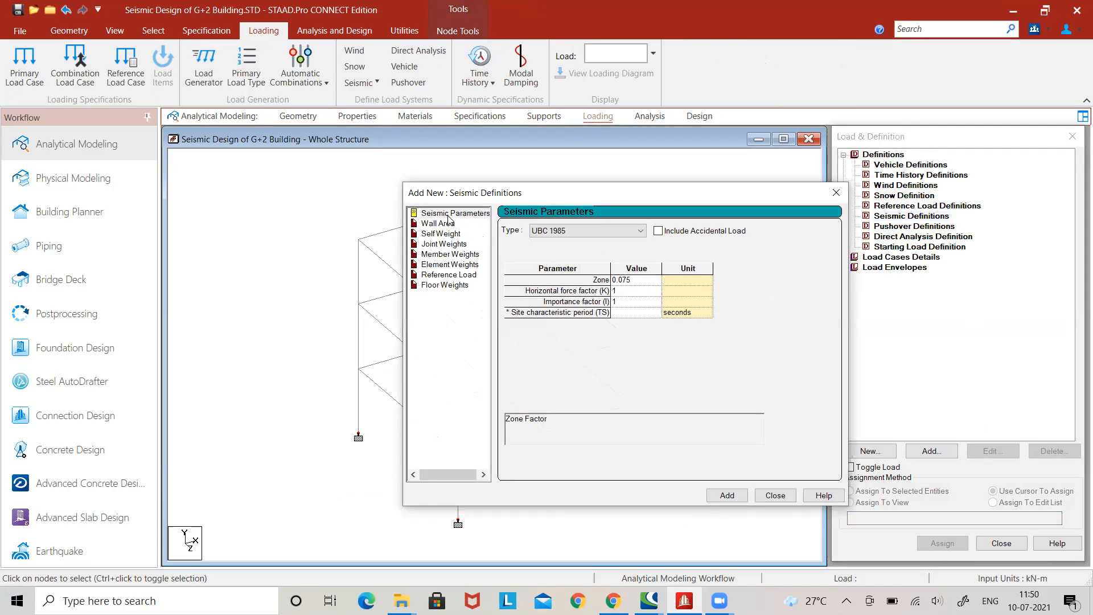
click(615, 234)
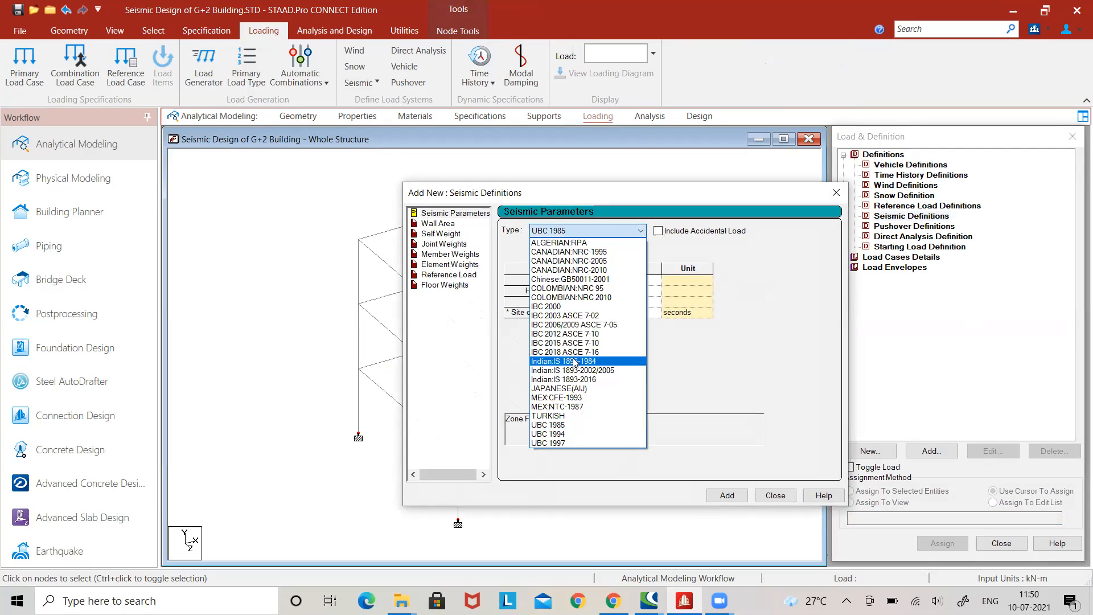
click(598, 380)
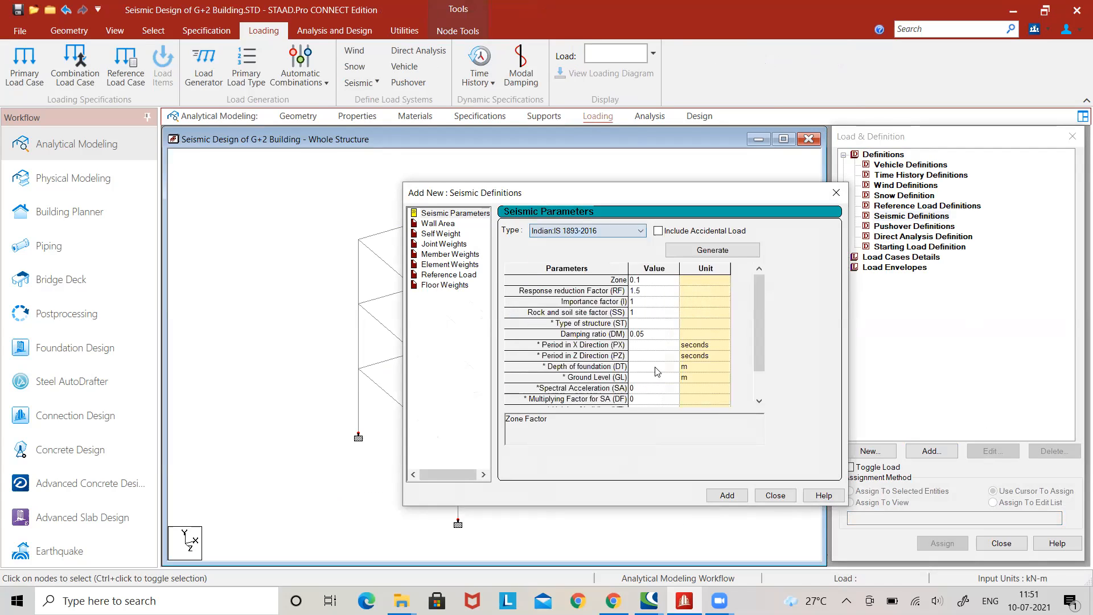
Open the IS:1893 seismic parameter generator and set the zone factor by zone, choosing zone IV.
click(721, 253)
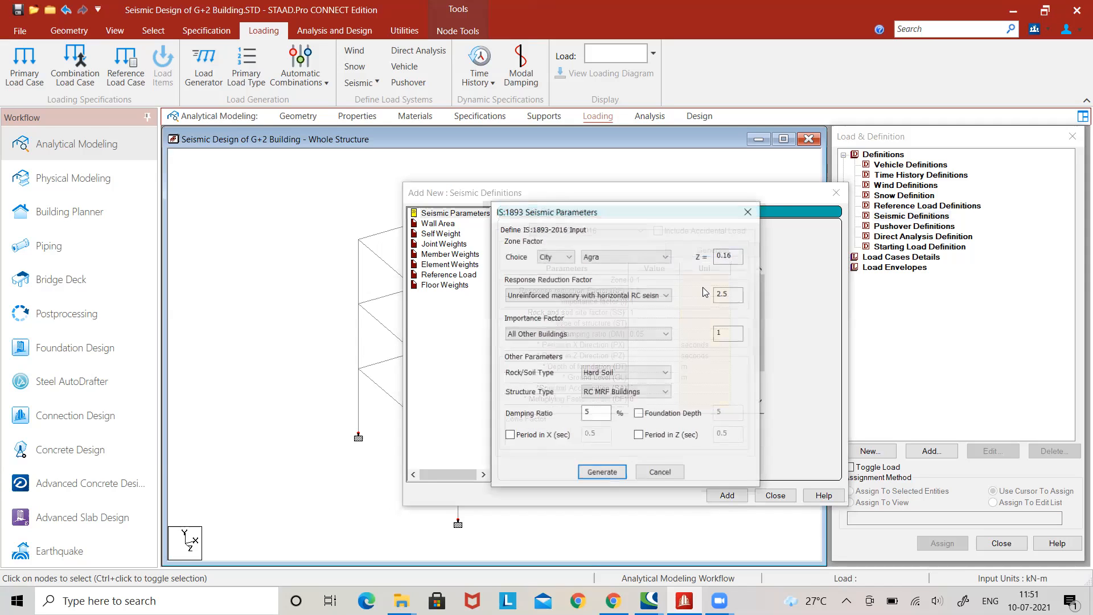
click(568, 258)
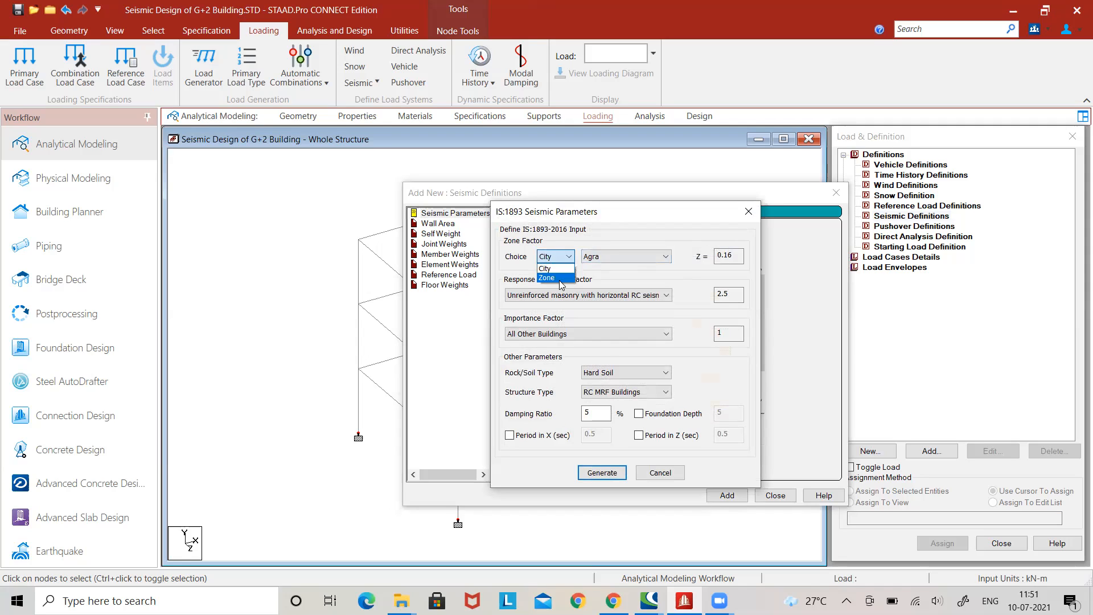
click(561, 283)
click(609, 256)
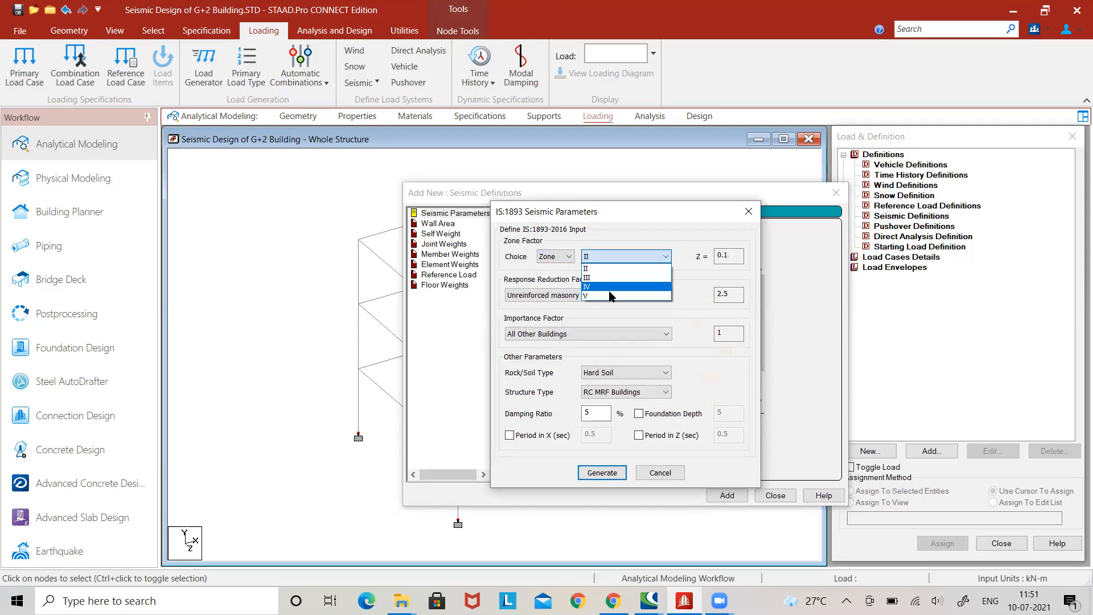
click(608, 287)
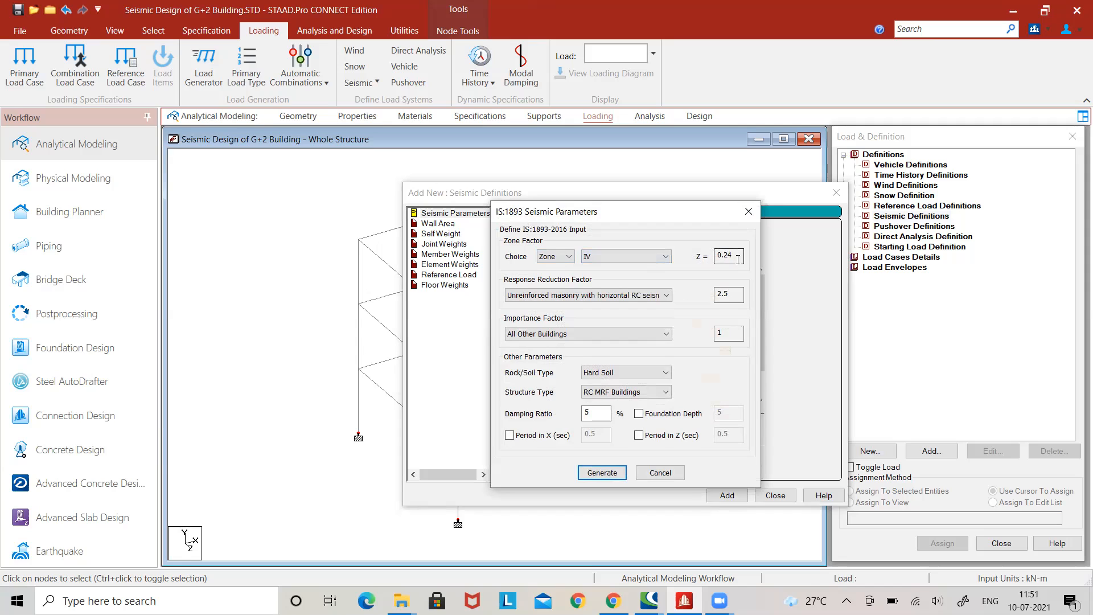
Set the response reduction factor to RC buildings with Ordinary Moment Resisting Frame and the importance factor to Important Buildings.
click(603, 296)
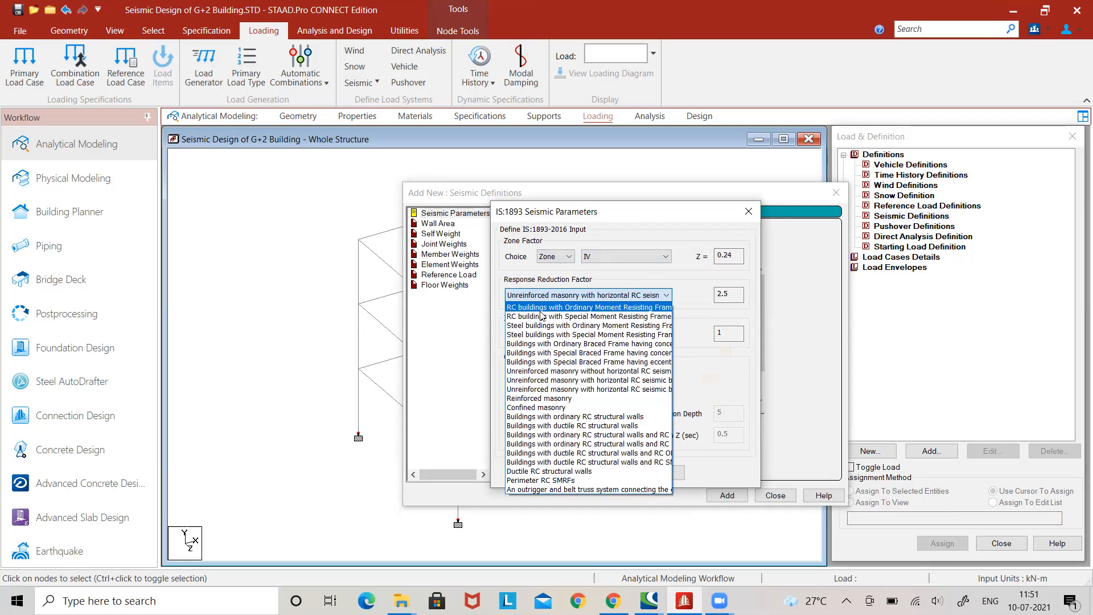
click(569, 309)
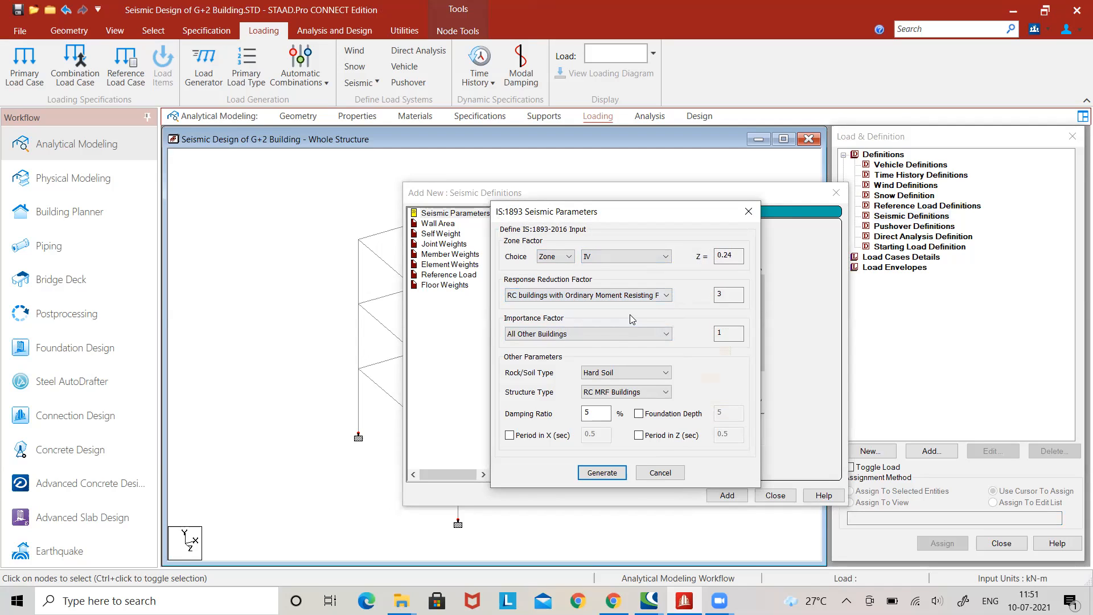
click(611, 334)
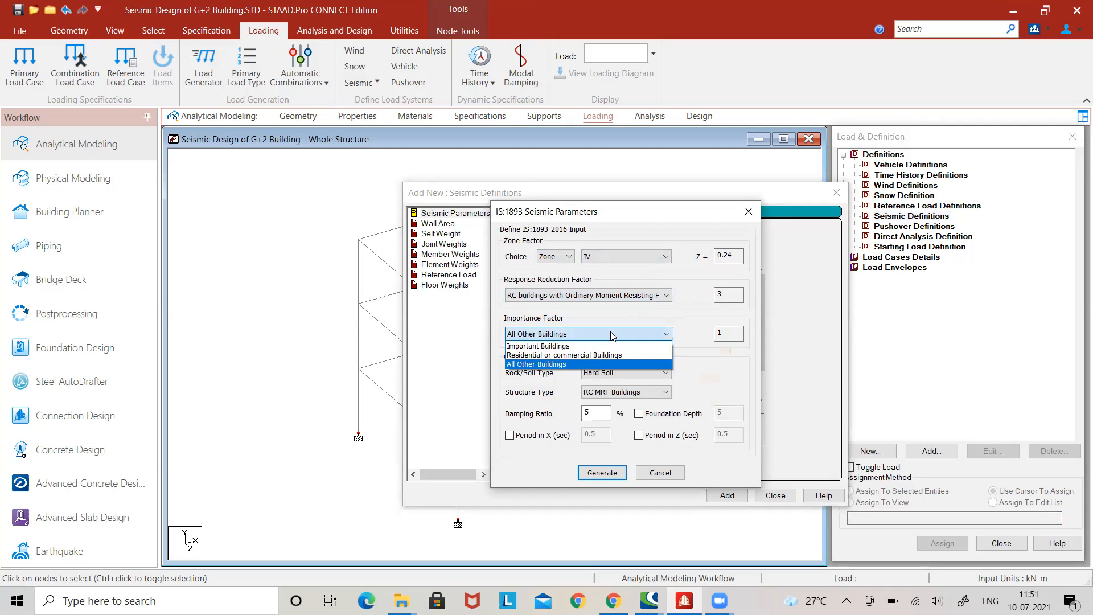
click(581, 347)
Choose Hard Soil as the rock/soil type, then generate the IS 1893-2016 parameters and add them to the seismic definition.
click(655, 373)
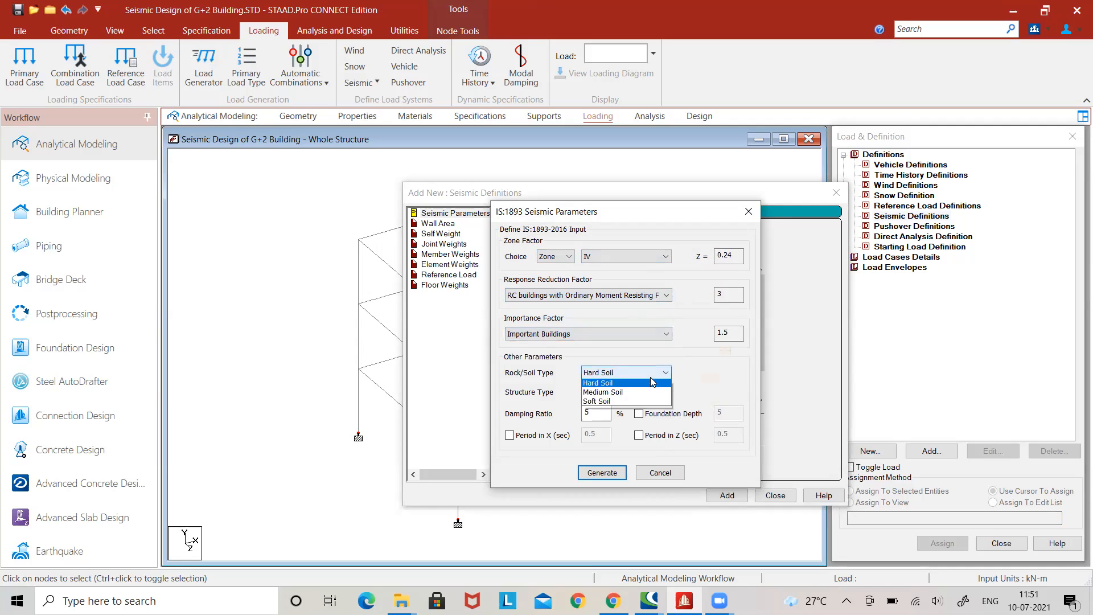
click(601, 384)
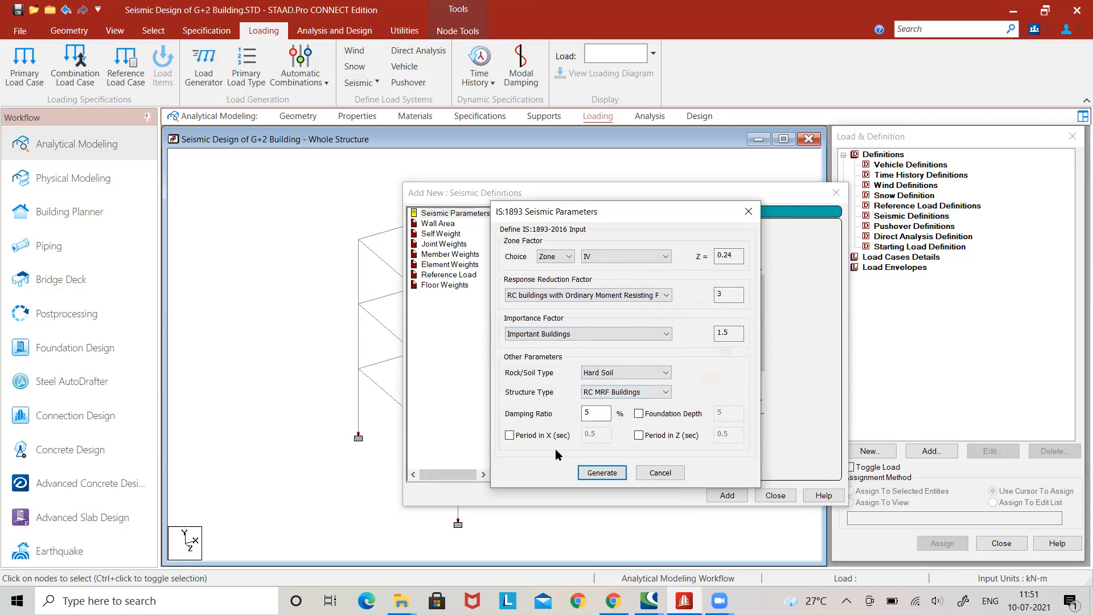
click(603, 472)
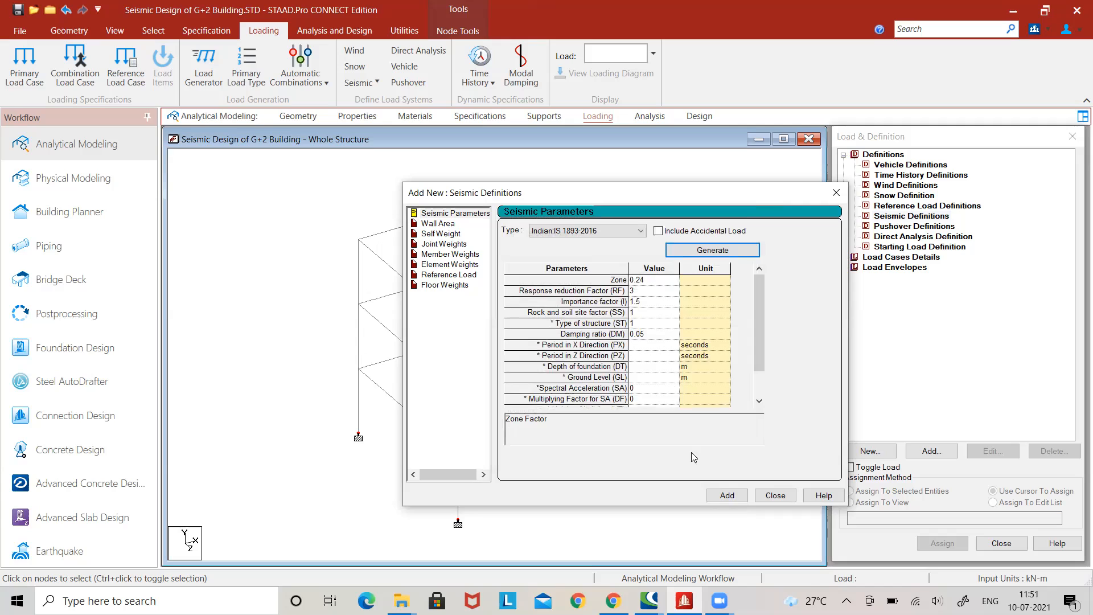
click(727, 494)
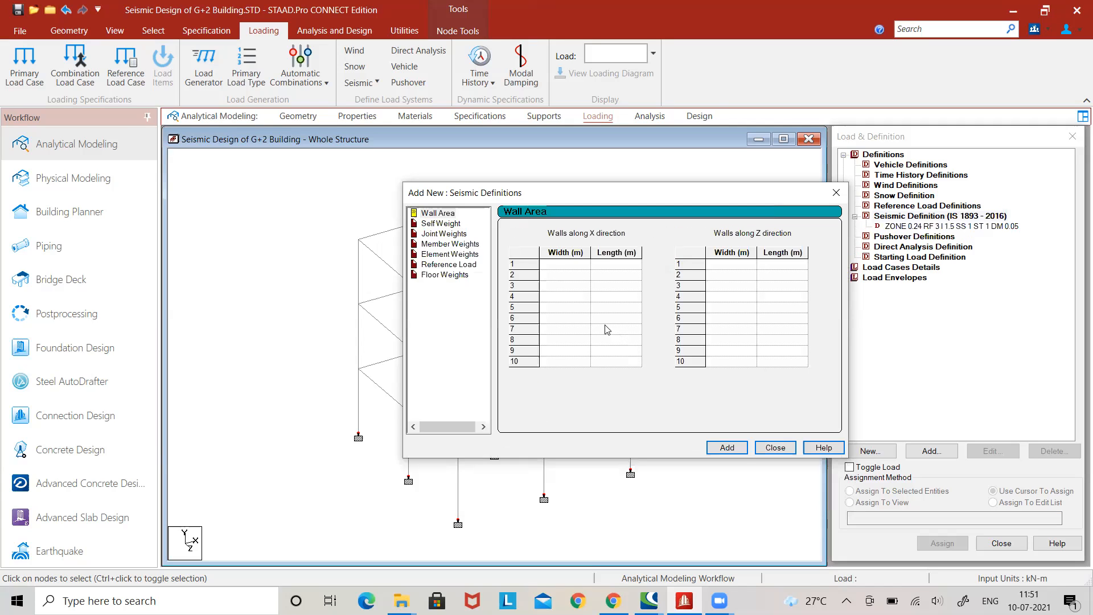
Add a self weight with a factor of -1 to the seismic definition.
click(445, 215)
click(458, 224)
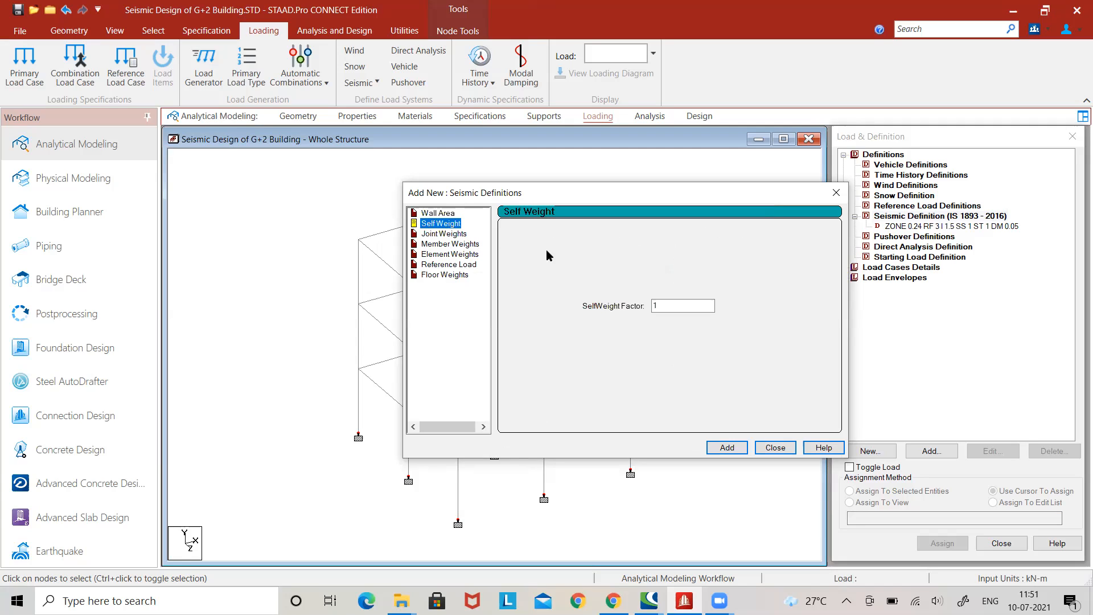
click(668, 306)
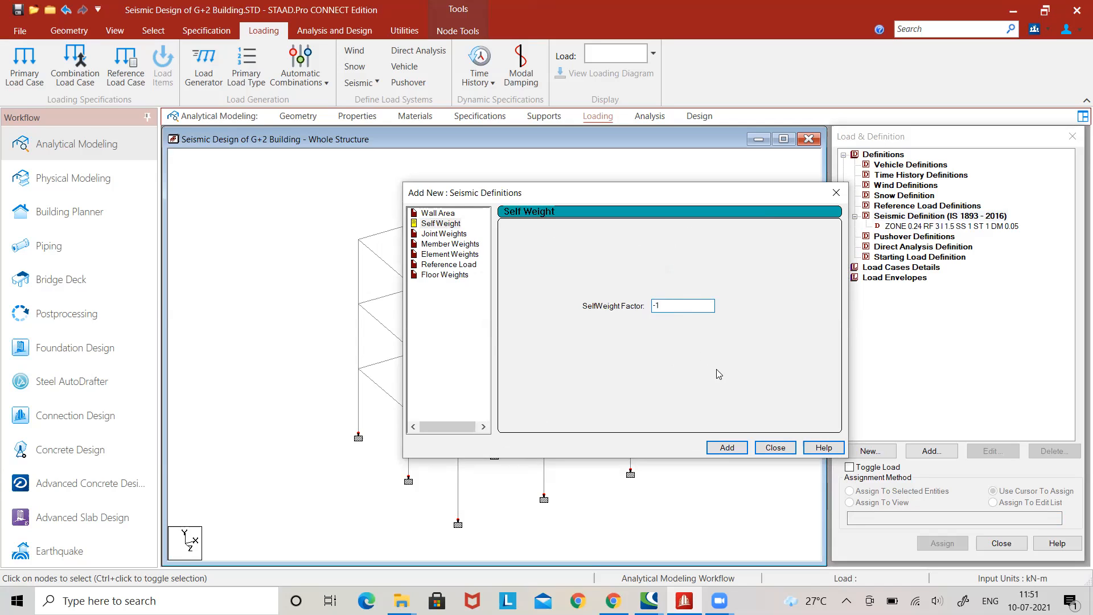
click(728, 448)
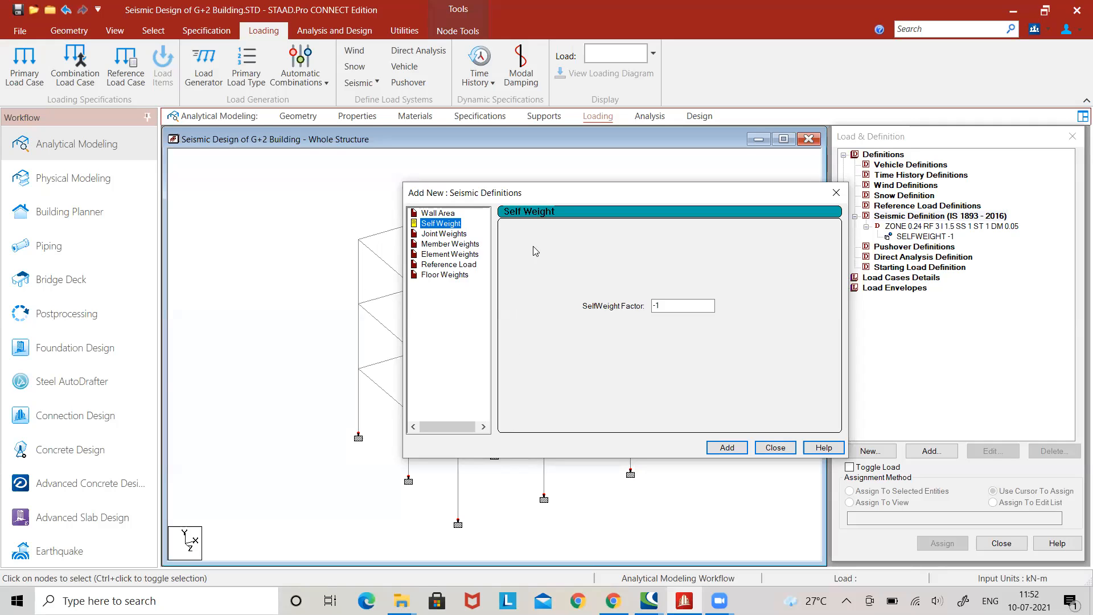
Add a uniform (UNI) member weight of -10 kN/m to the seismic definition.
drag(563, 197, 558, 189)
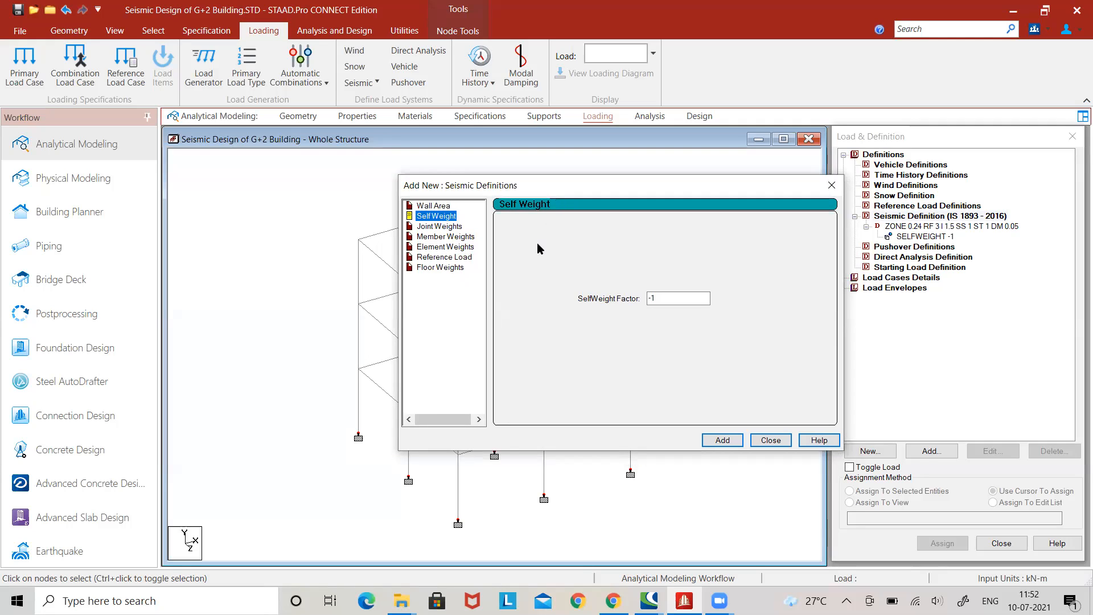
click(445, 238)
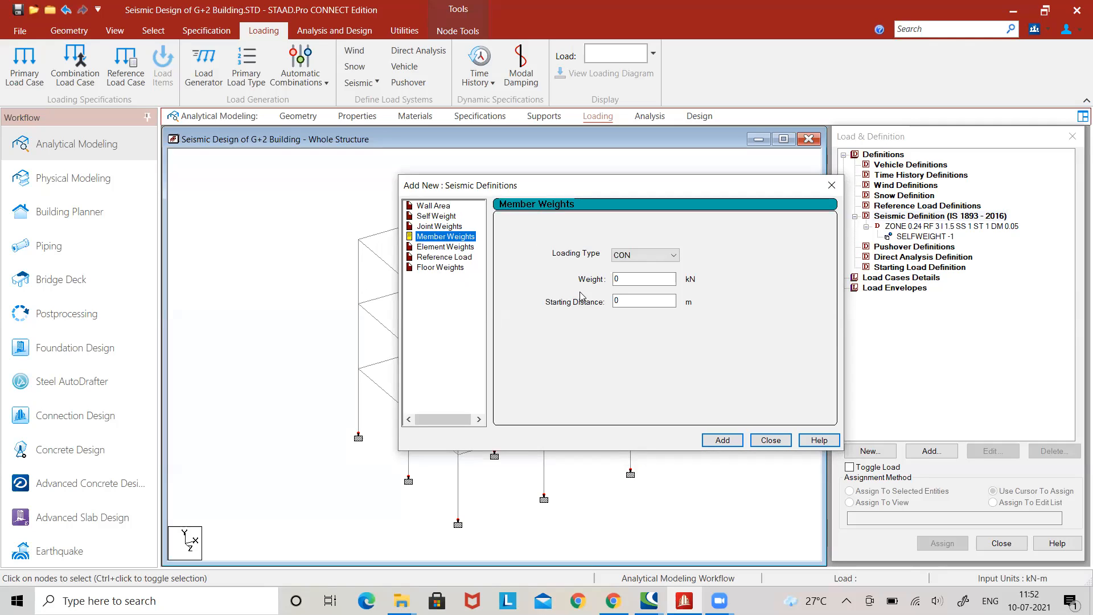
click(641, 254)
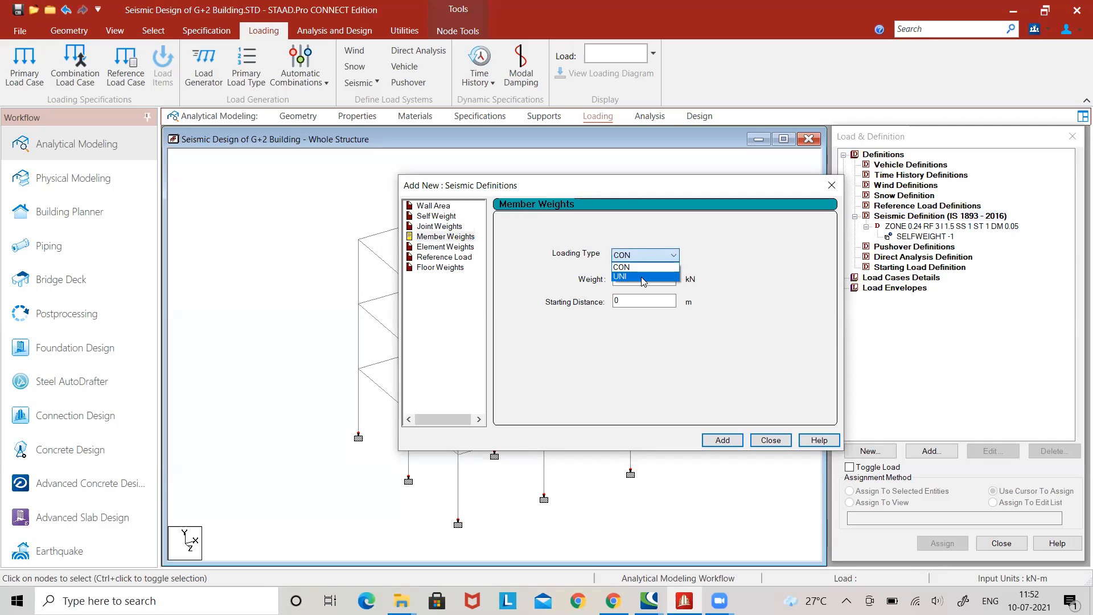
click(641, 276)
key(Tab)
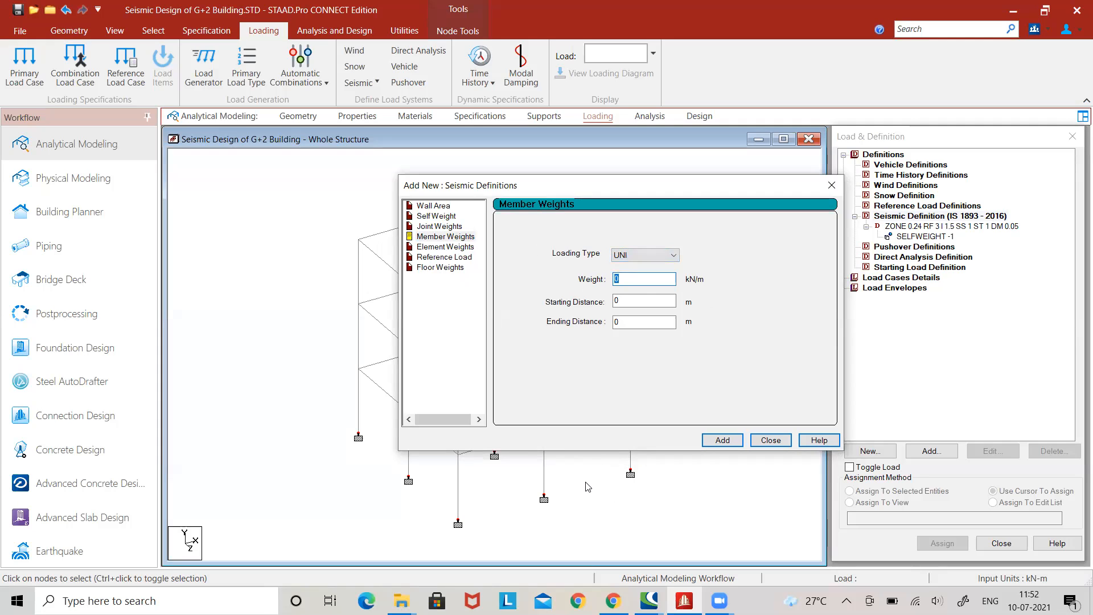
click(602, 518)
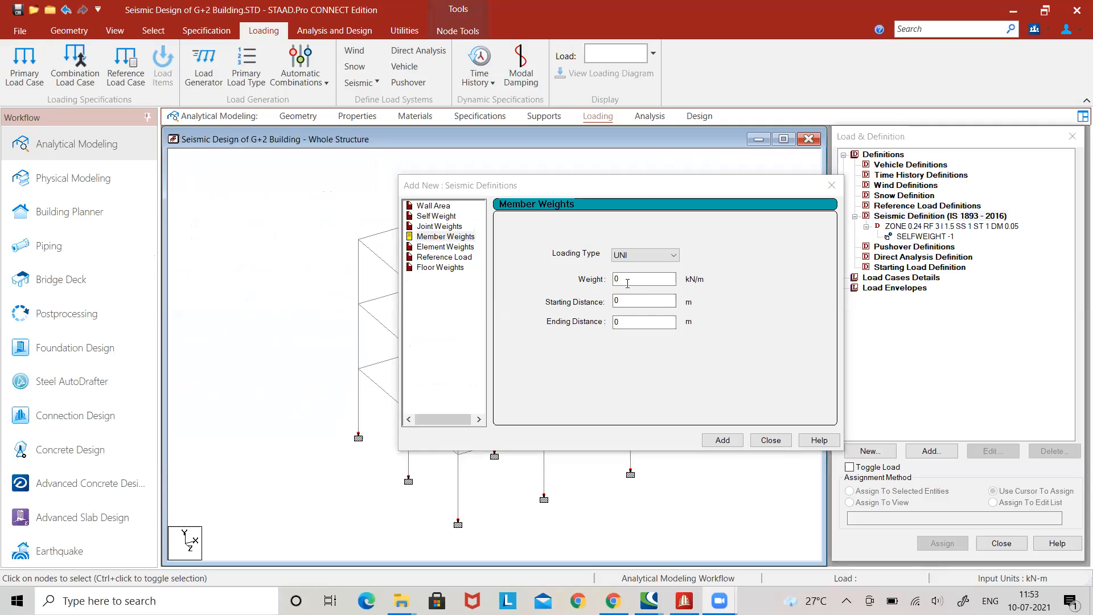
click(620, 280)
text(-10)
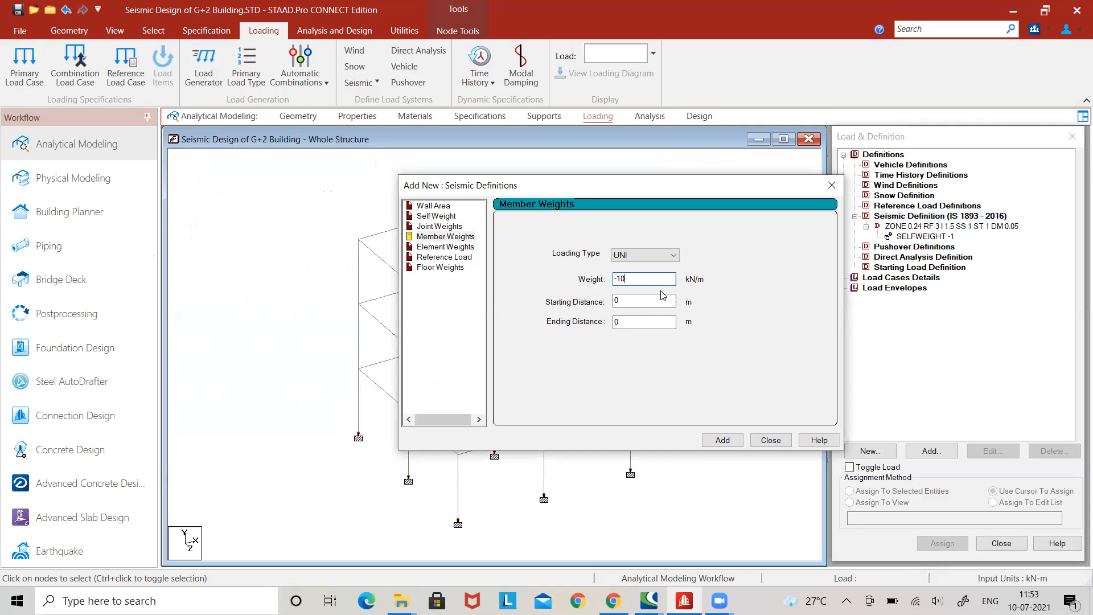
click(724, 439)
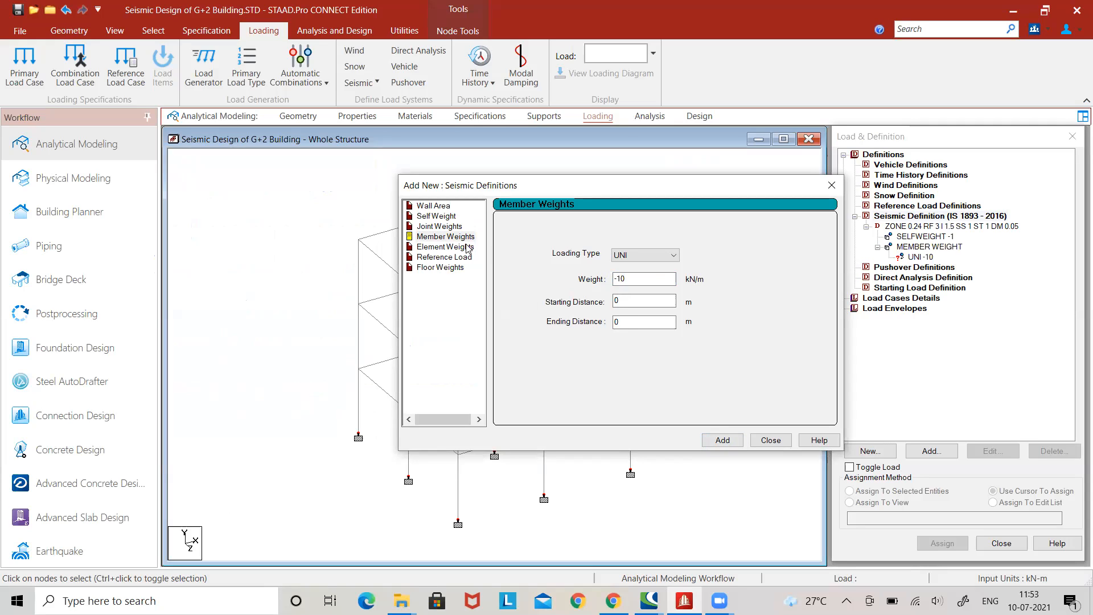
Add a second uniform member weight of -3 kN/m to the seismic definition.
drag(626, 279, 607, 277)
text(3)
click(722, 440)
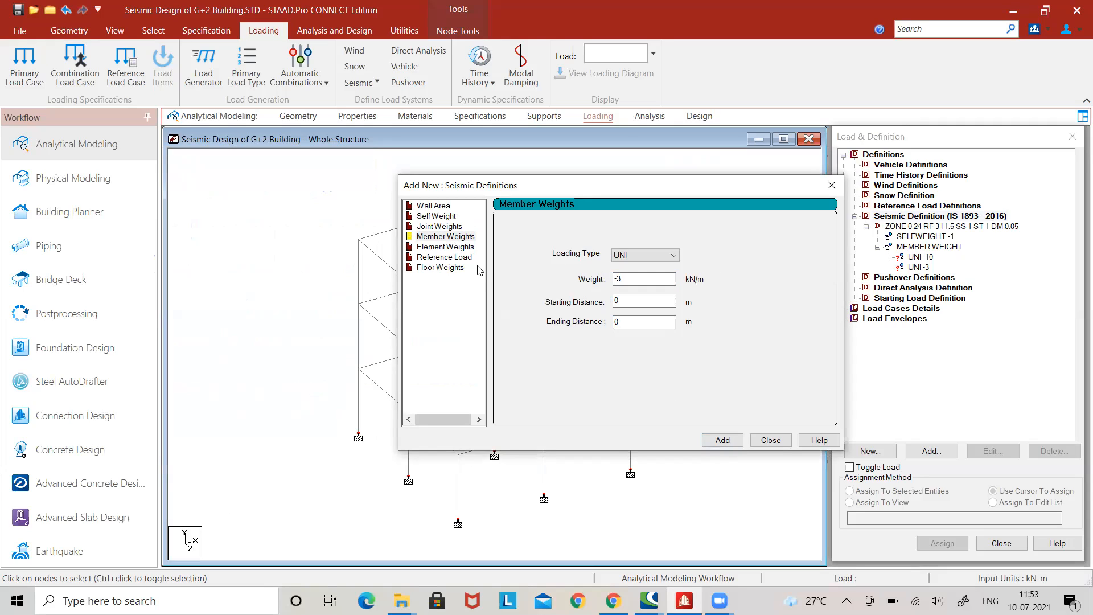
Open the floor weights of the seismic definition and select the pressure value for editing.
click(443, 268)
double_click(552, 274)
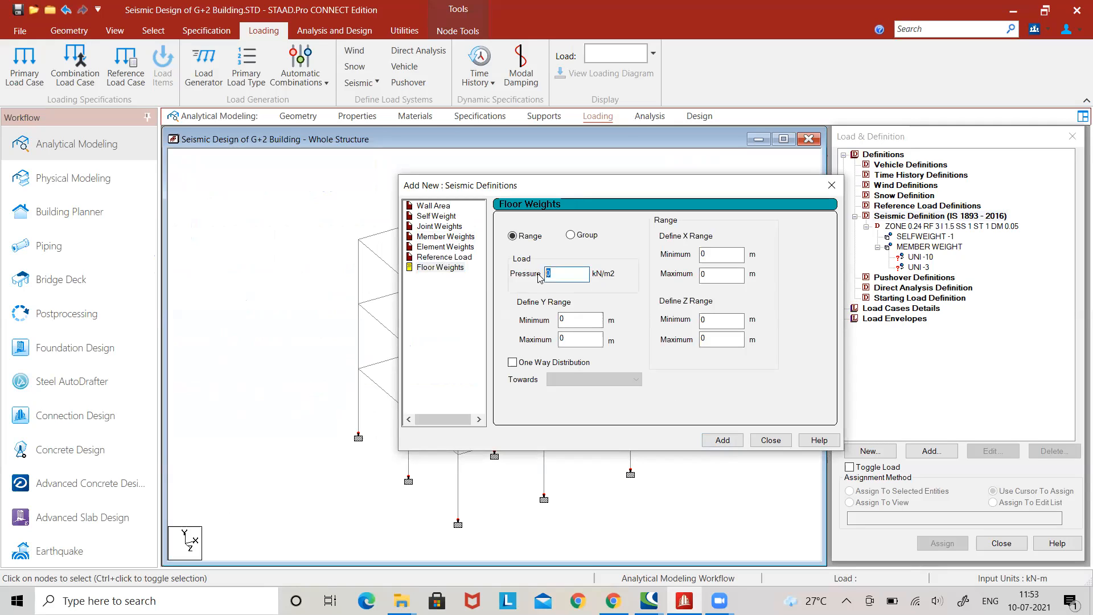
click(642, 518)
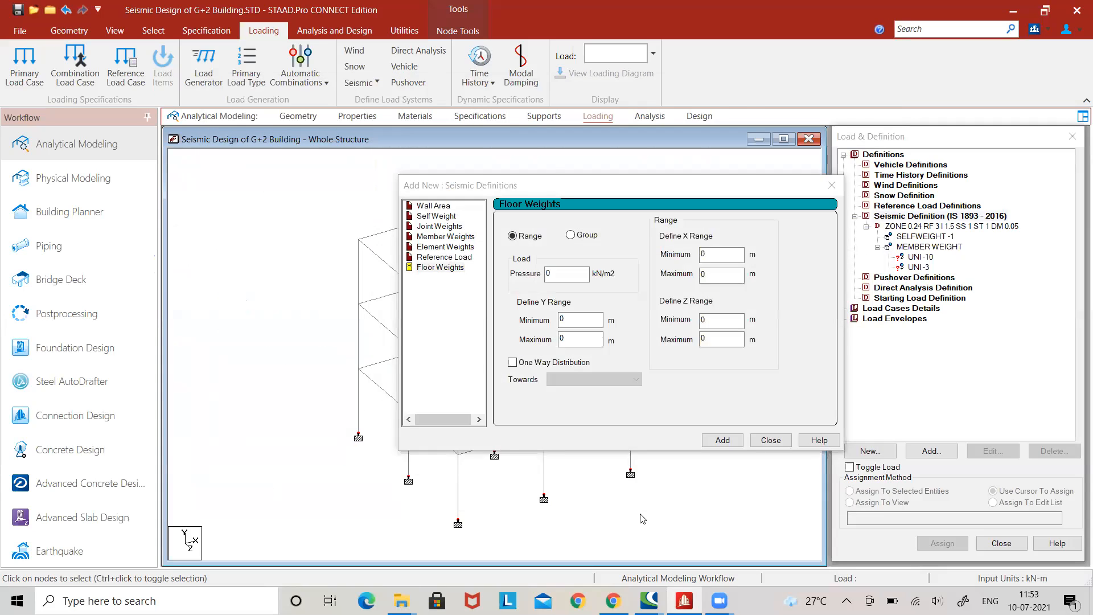
key(alt+Tab)
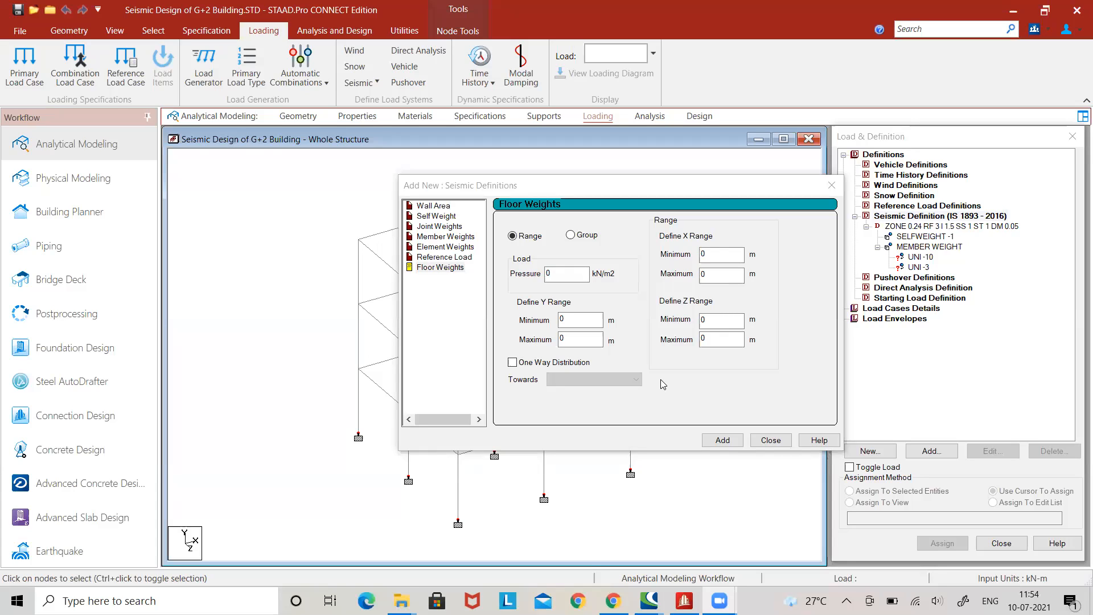
Write the floor pressure calculation 25*0.12 as a text annotation over the model view.
click(569, 274)
click(328, 285)
text(25*)
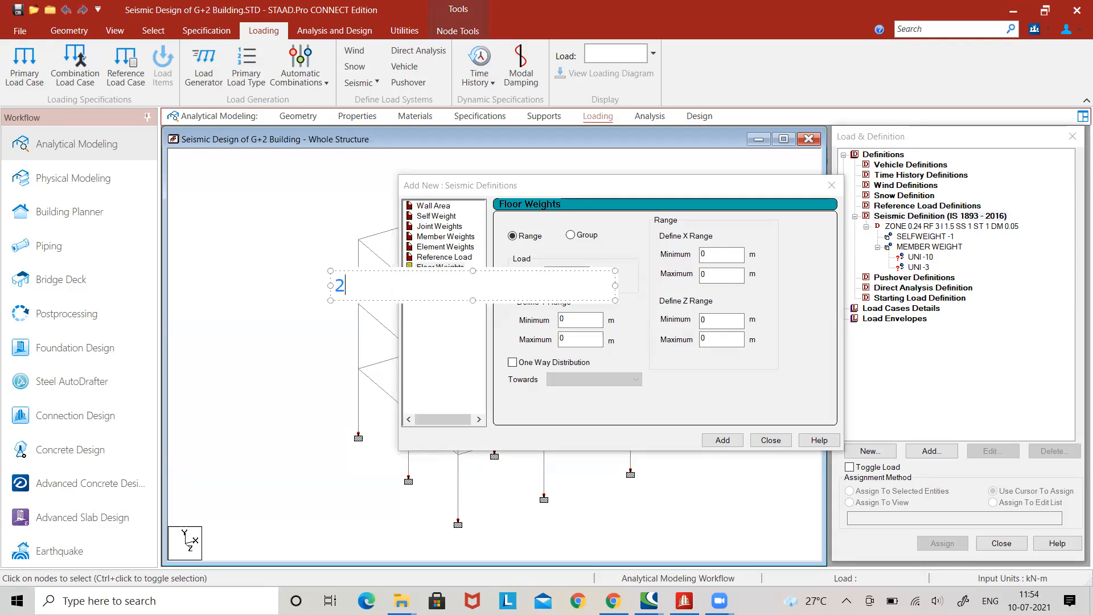
text(0.12)
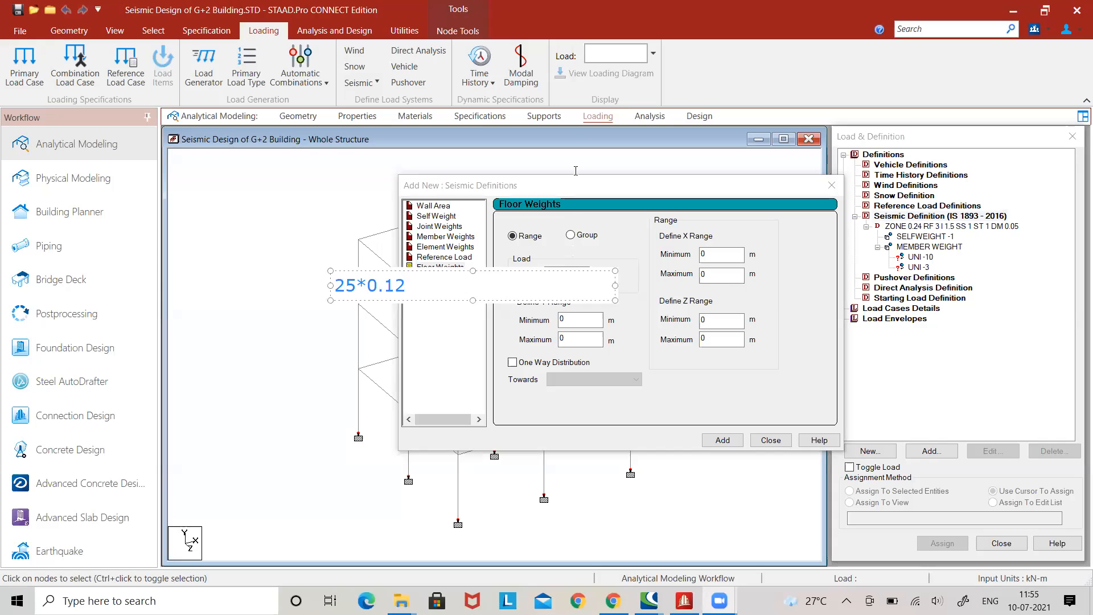
Add a floor weight of -6 kN/m2 to the seismic definition for a Y range from 3 to 9 m.
click(620, 114)
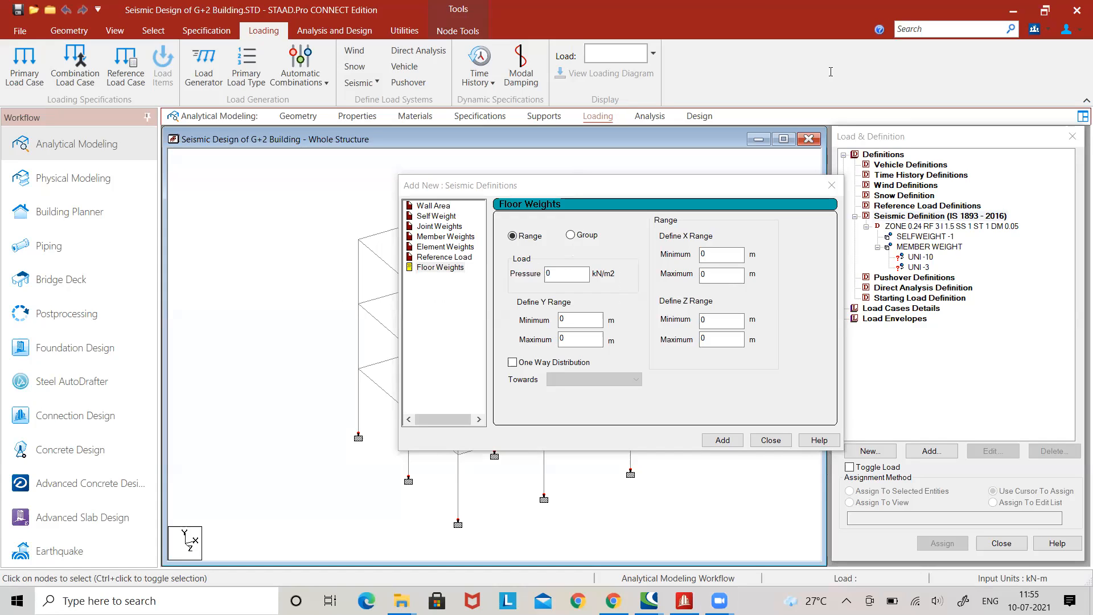
double_click(548, 273)
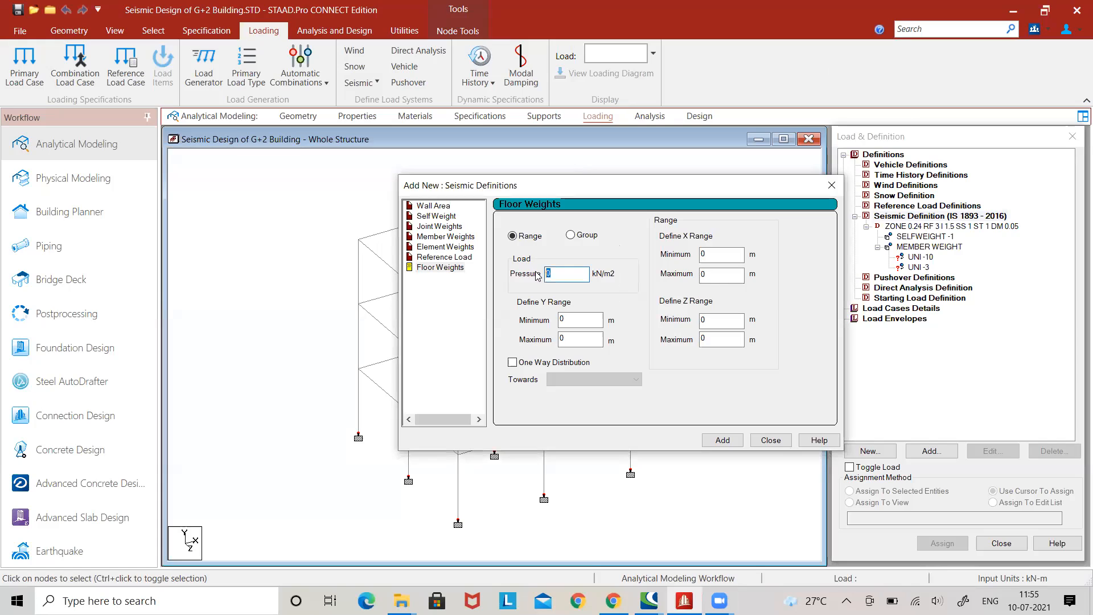
text(-6)
key(Tab)
text(3)
click(580, 338)
key(BackSpace)
text(9)
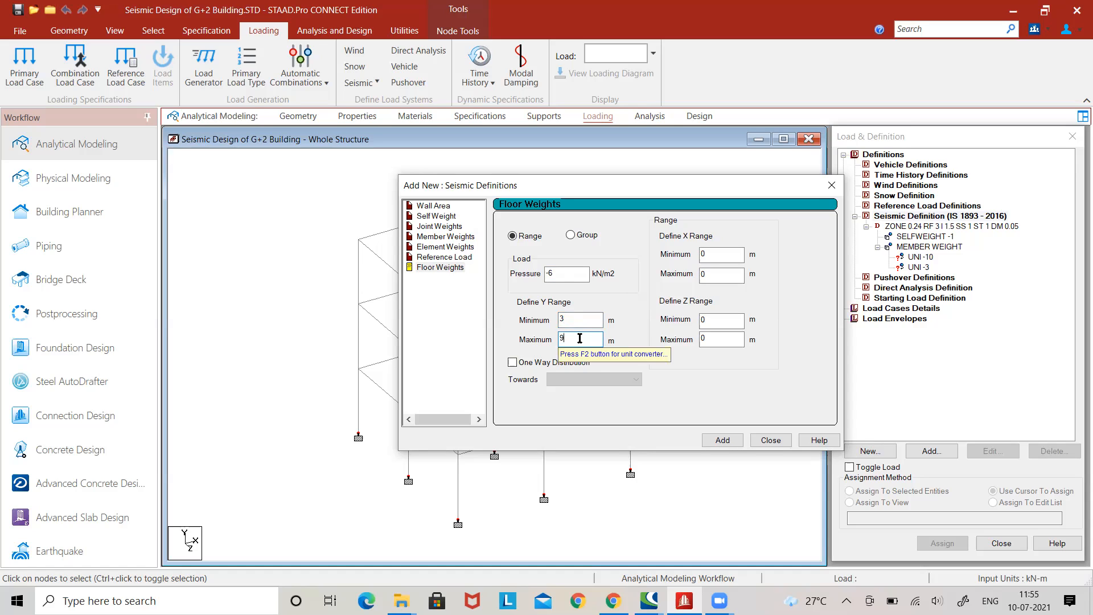
click(729, 442)
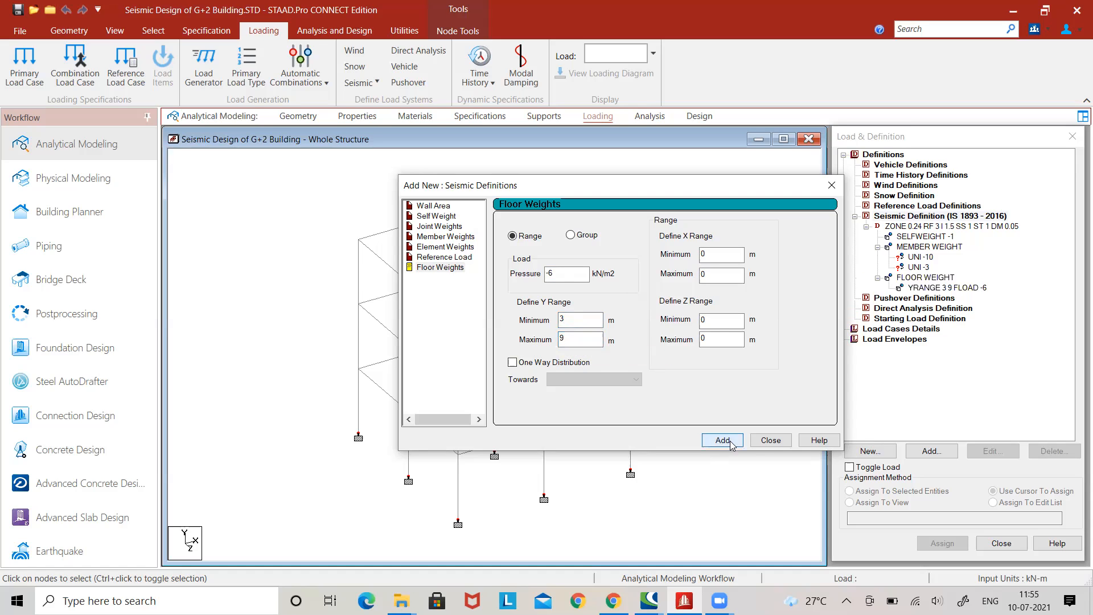
click(771, 440)
Assign the UNI -10 member weight to all horizontal beams of the first and second floor levels above the supports.
click(915, 258)
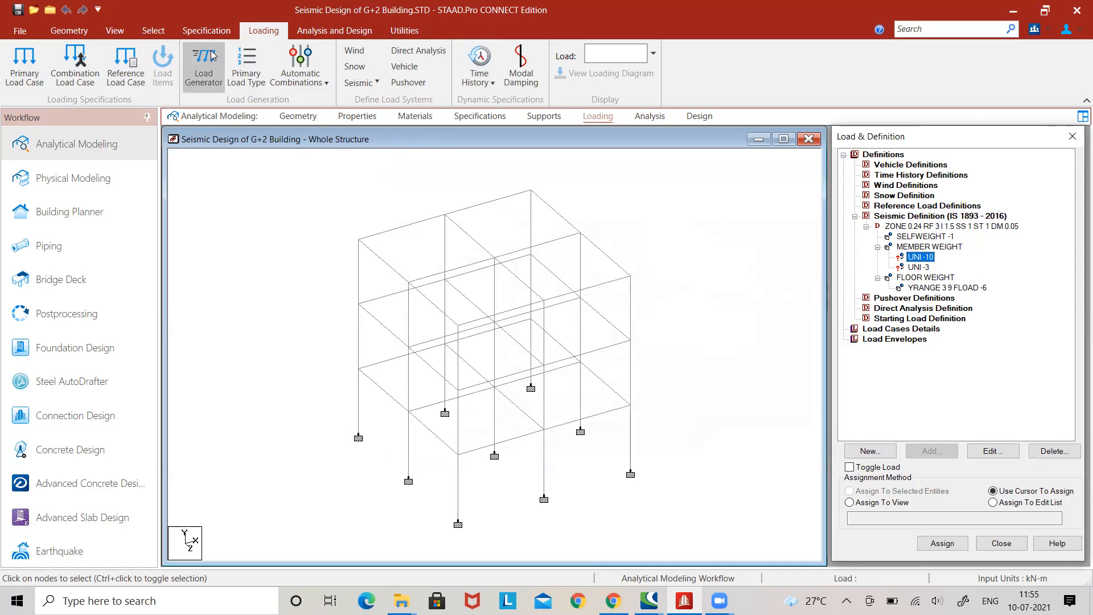
click(152, 30)
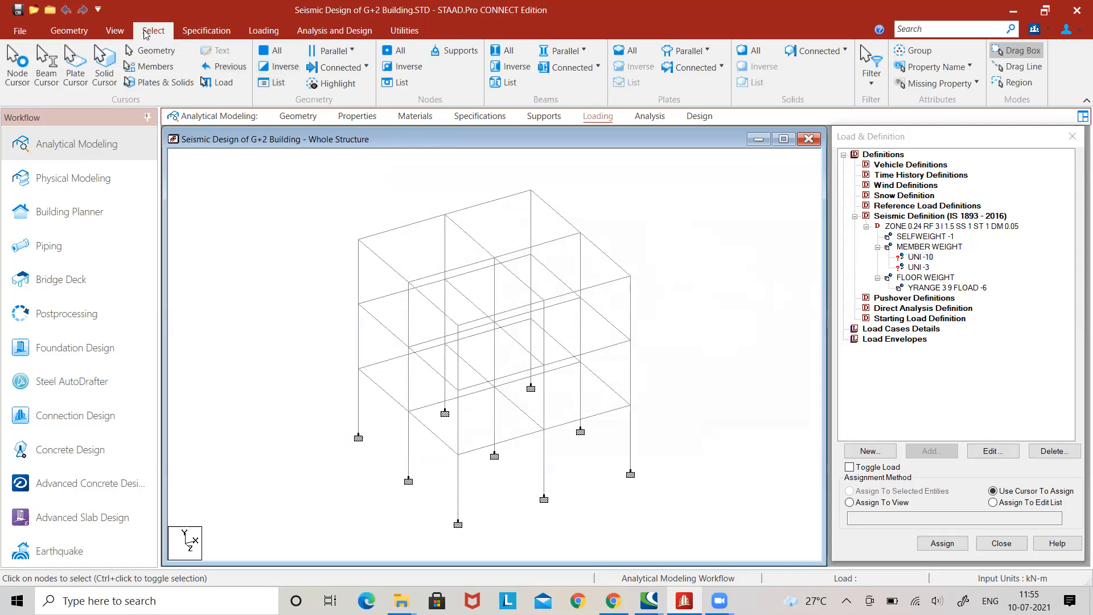
click(114, 31)
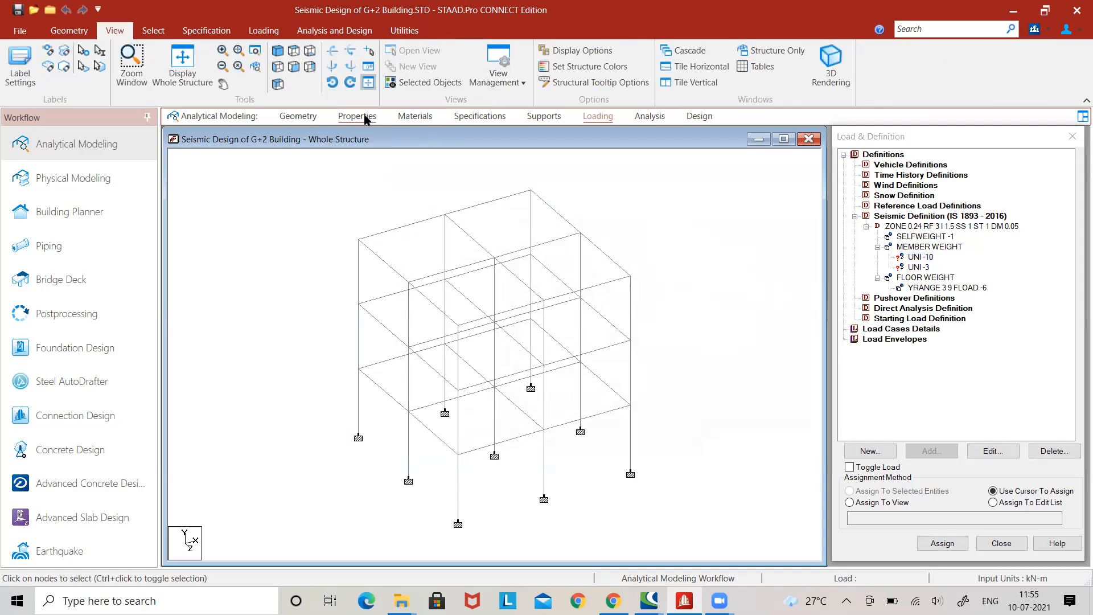
click(293, 67)
drag(328, 399, 690, 417)
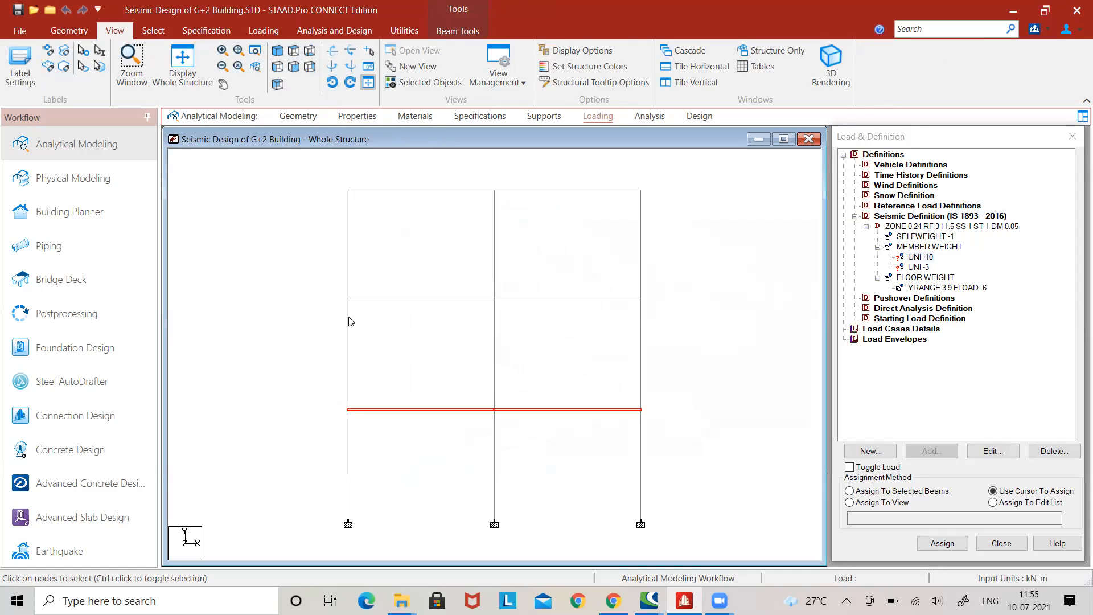
drag(331, 295, 661, 309)
click(278, 51)
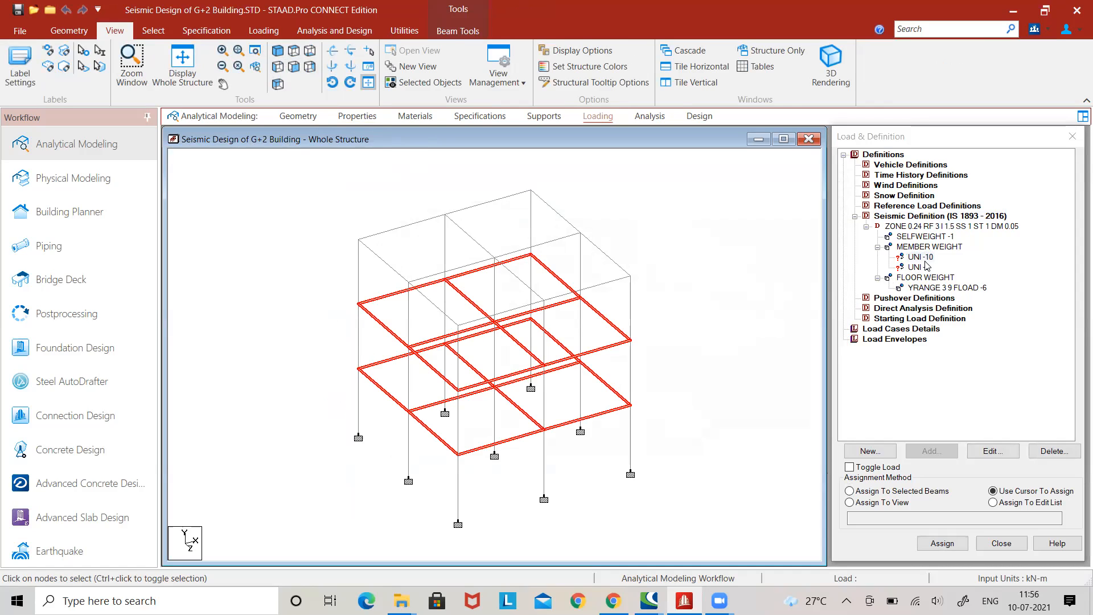
click(917, 491)
click(943, 544)
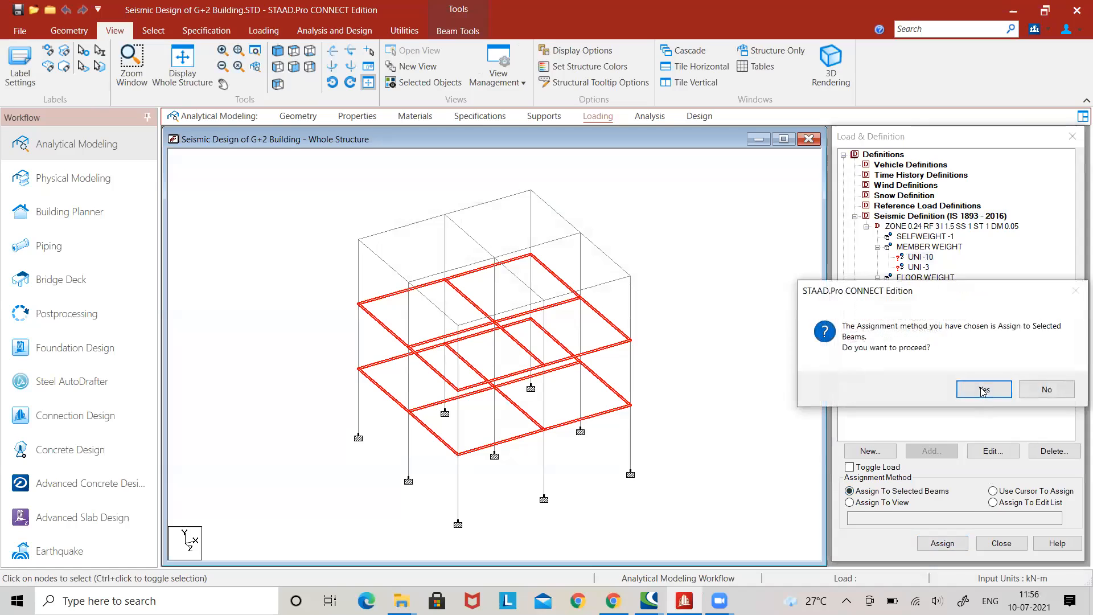
click(983, 390)
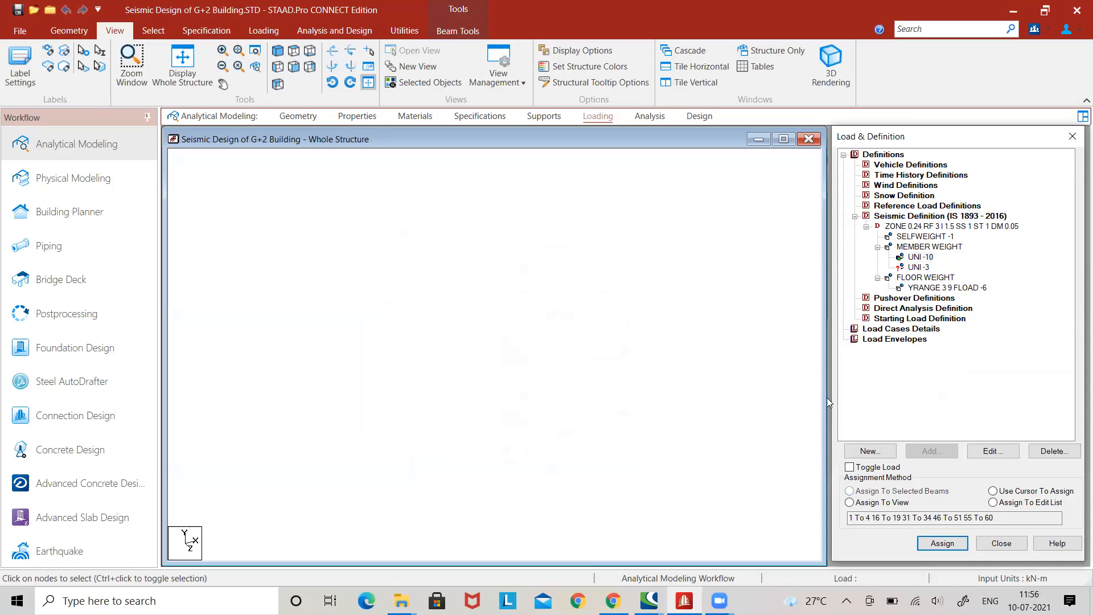
Assign the UNI -3 member weight to the perimeter beams of the roof level.
click(916, 267)
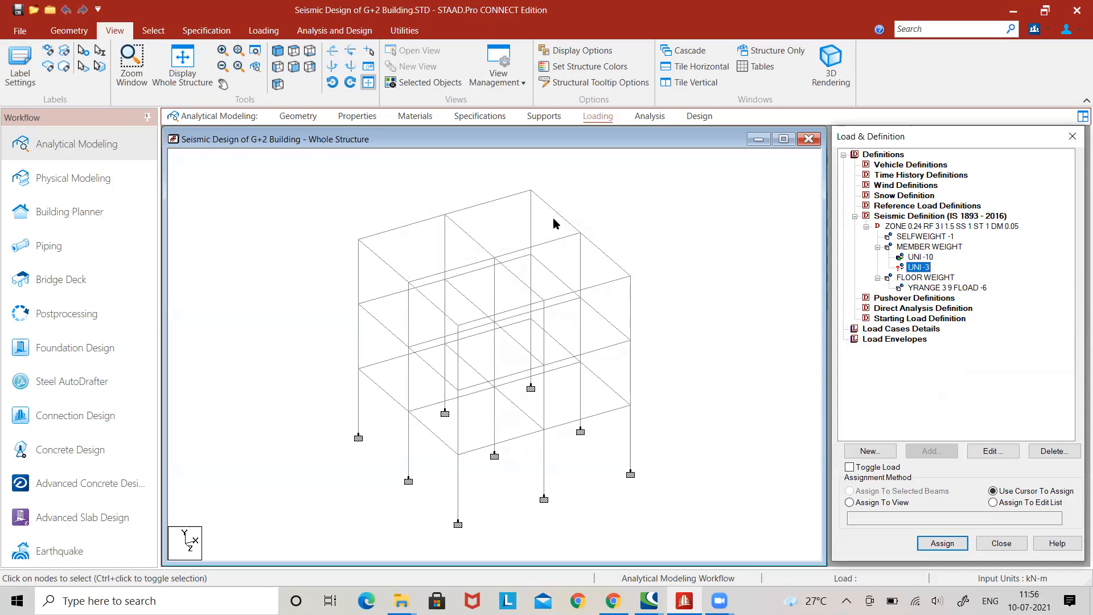
click(493, 201)
click(400, 228)
click(384, 262)
click(431, 302)
click(526, 306)
click(599, 285)
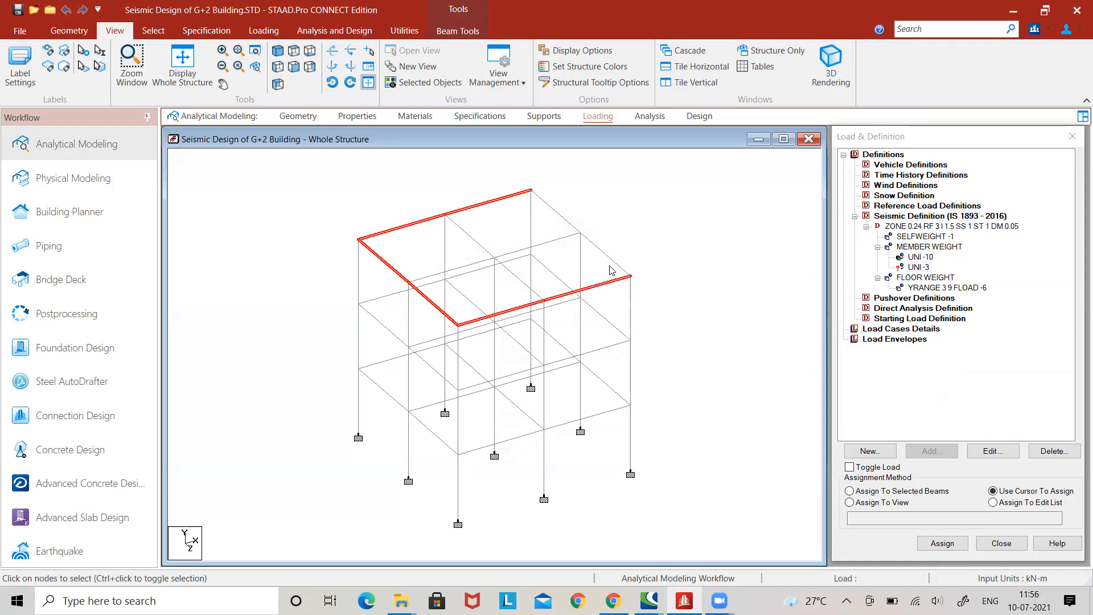
click(611, 259)
click(571, 224)
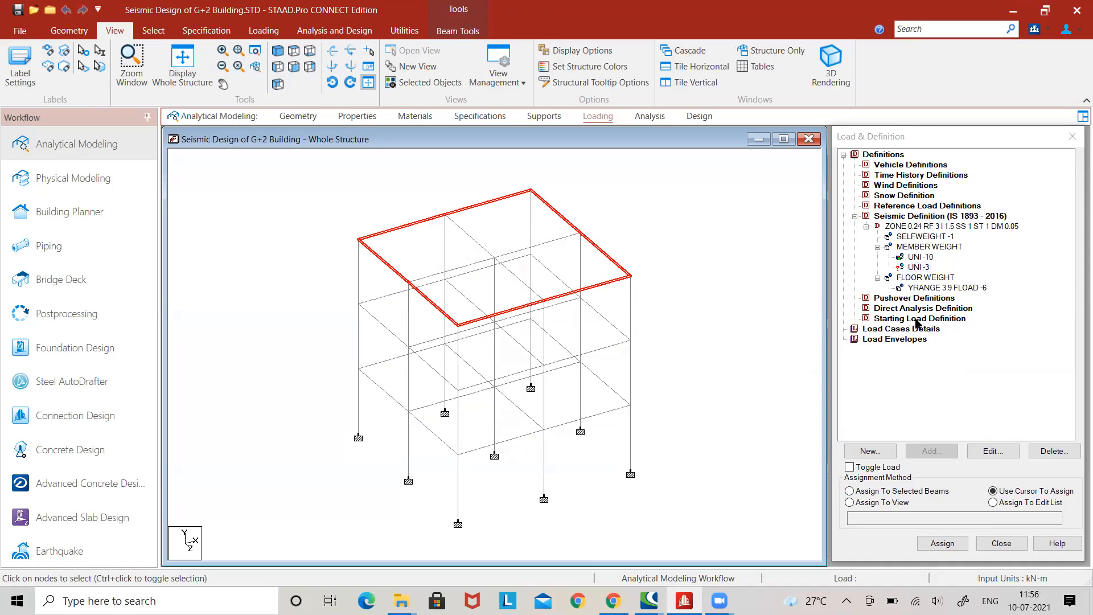
click(914, 496)
click(943, 543)
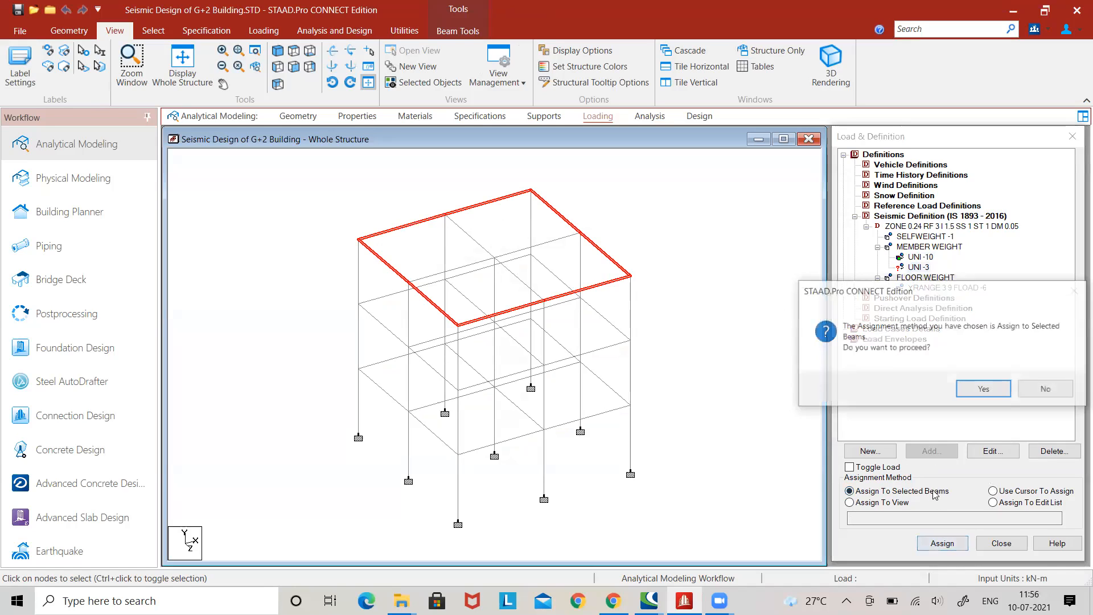
click(982, 389)
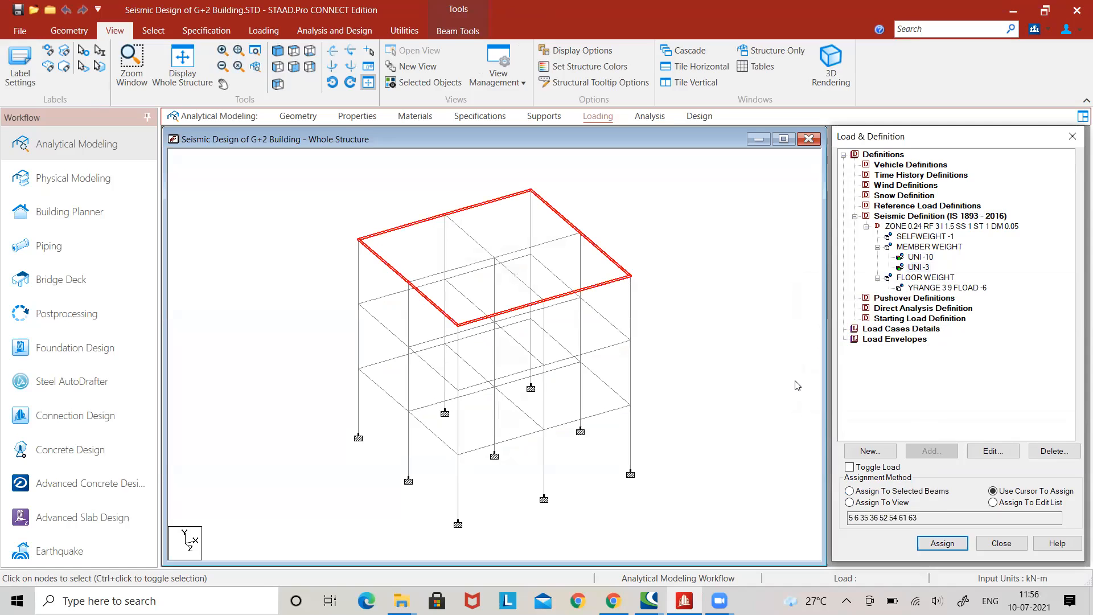
Add primary load case 1 titled EQ-X with the Seismic loading type.
click(918, 330)
click(932, 451)
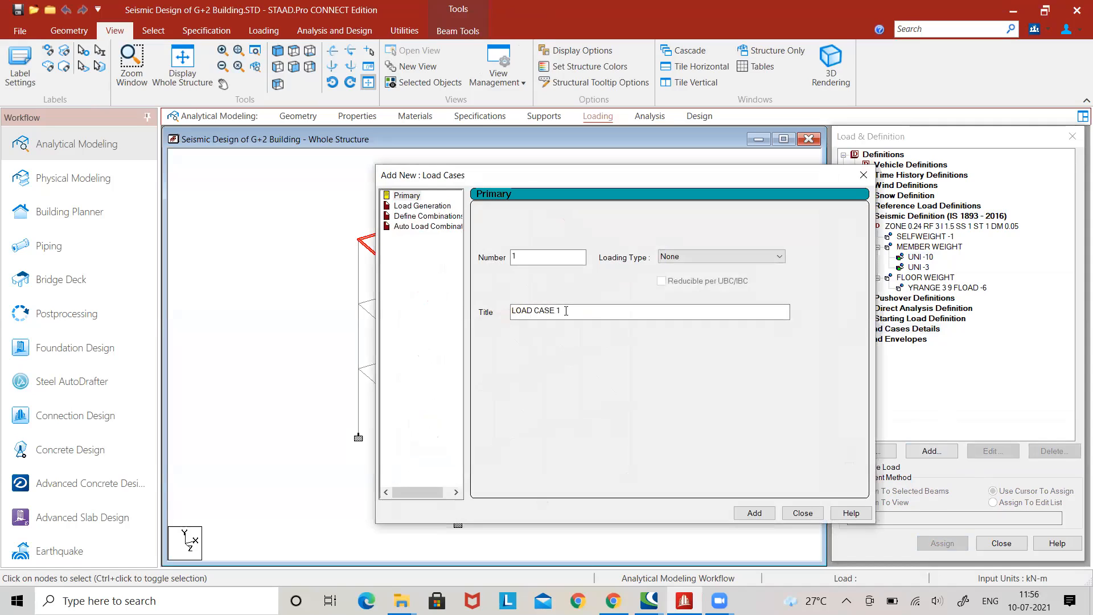
drag(567, 311, 488, 311)
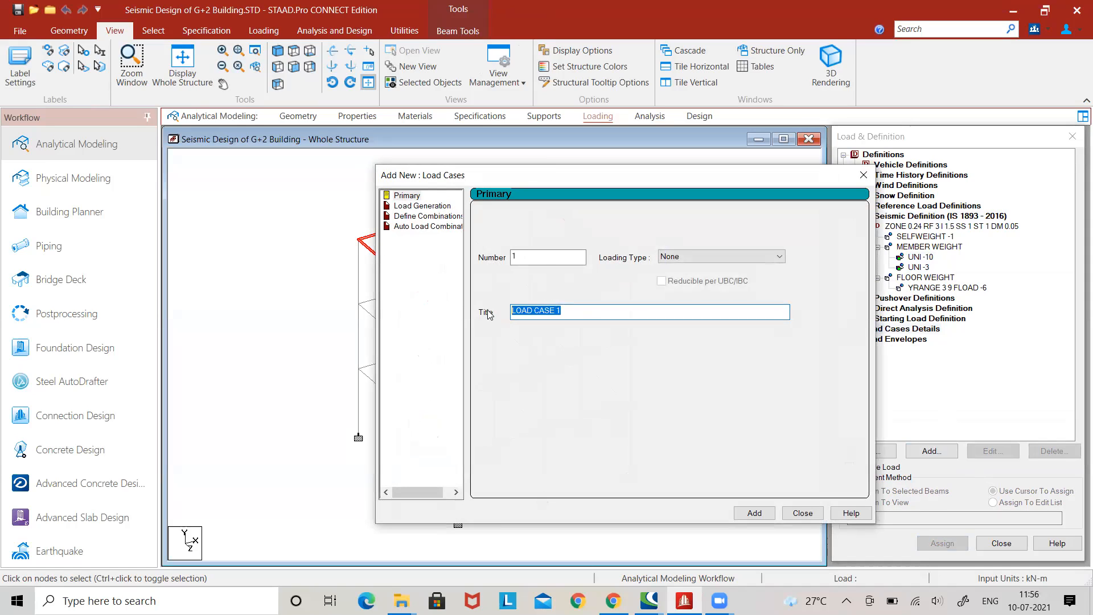
text(EQ-X)
click(746, 257)
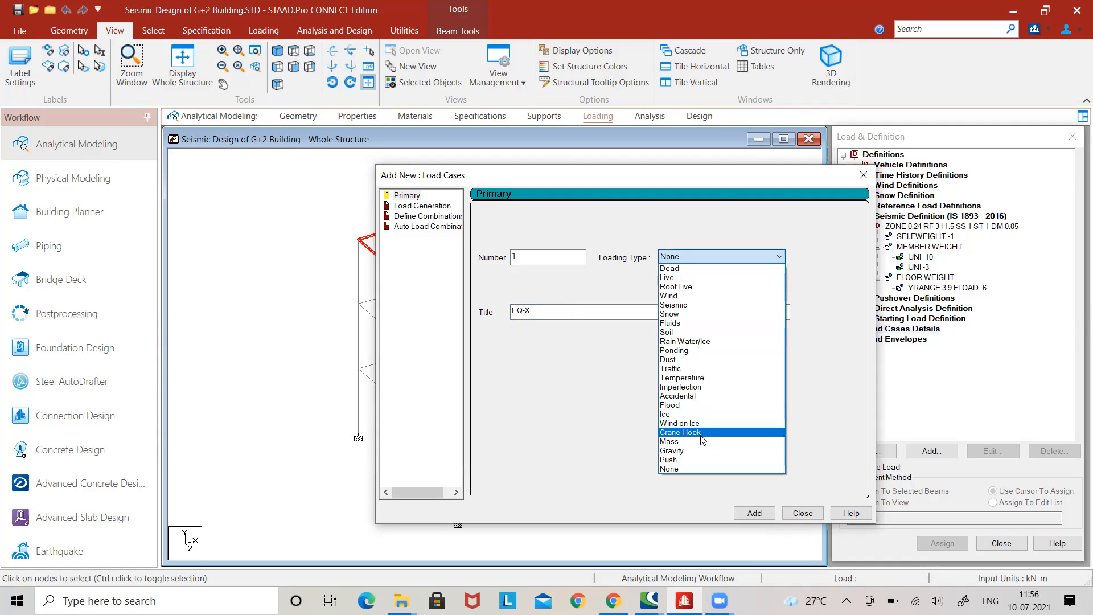
click(686, 305)
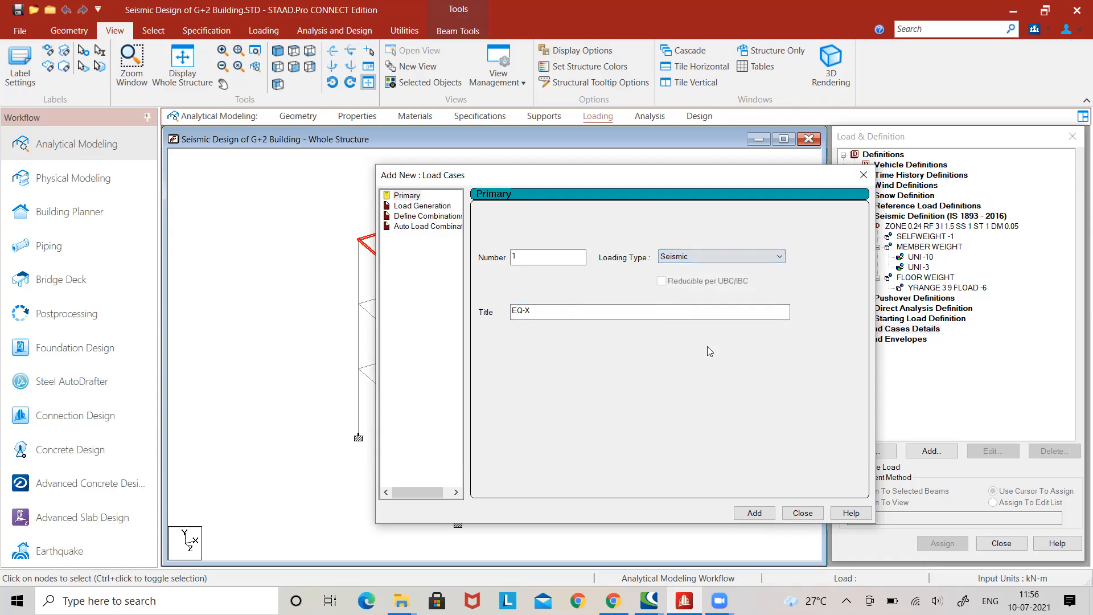
click(754, 512)
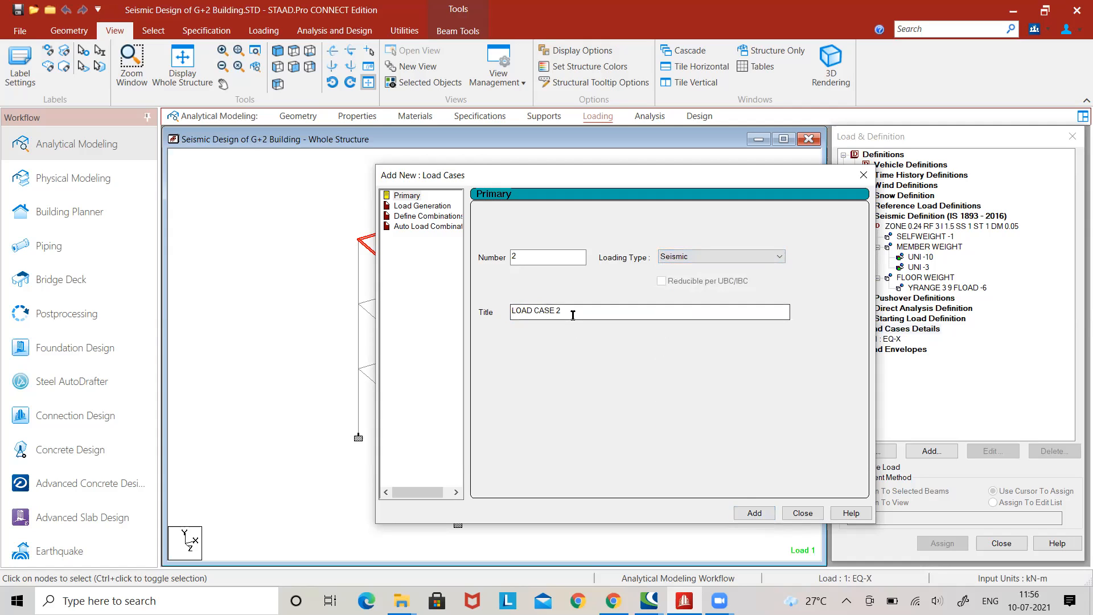
Add primary load case 2 titled DL + LL with the Seismic loading type.
drag(574, 311, 484, 313)
text(DL + LL)
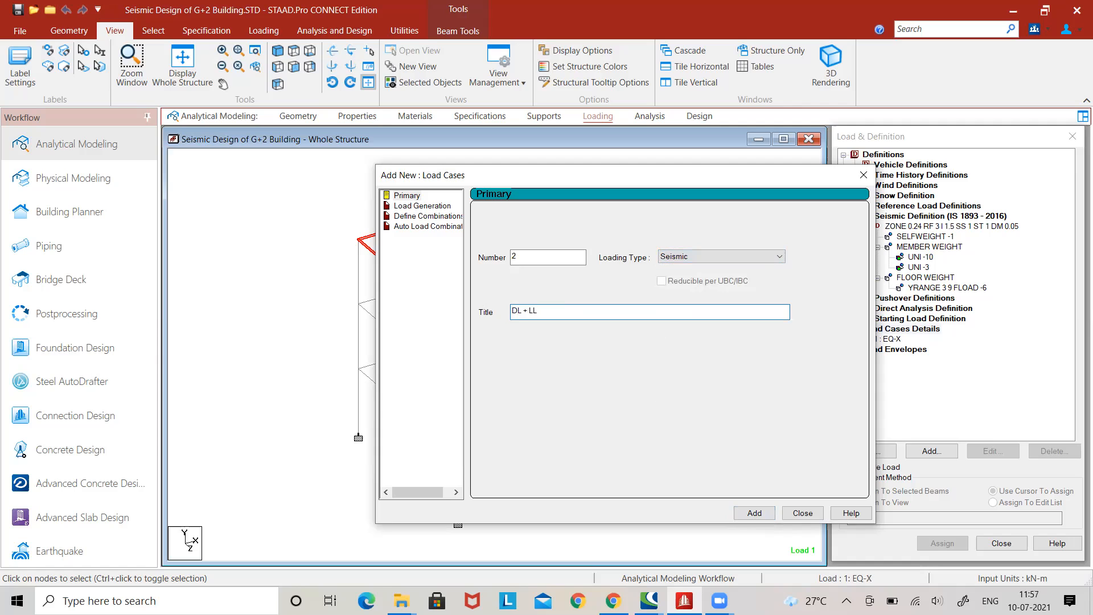
click(753, 513)
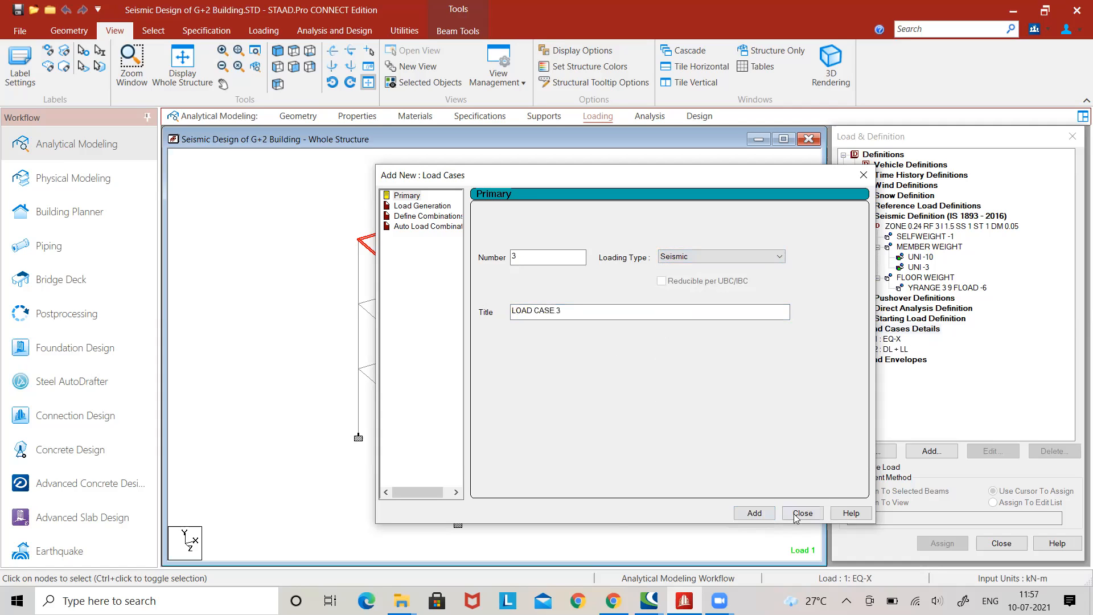
key(Escape)
Add a seismic load in the X direction with factor 1 to the EQ-X load case.
click(892, 339)
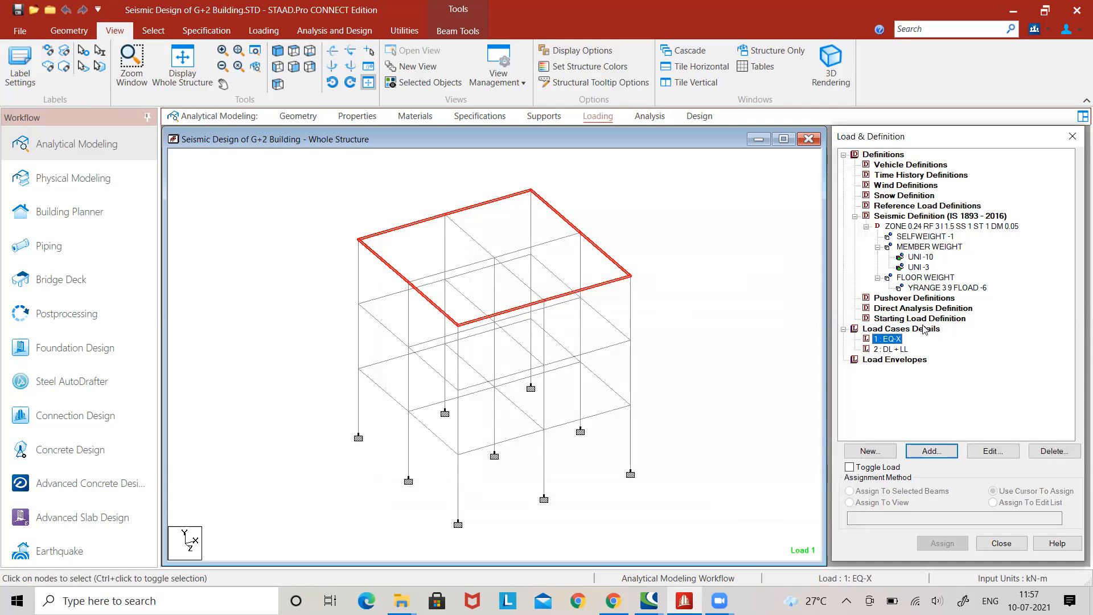
click(921, 447)
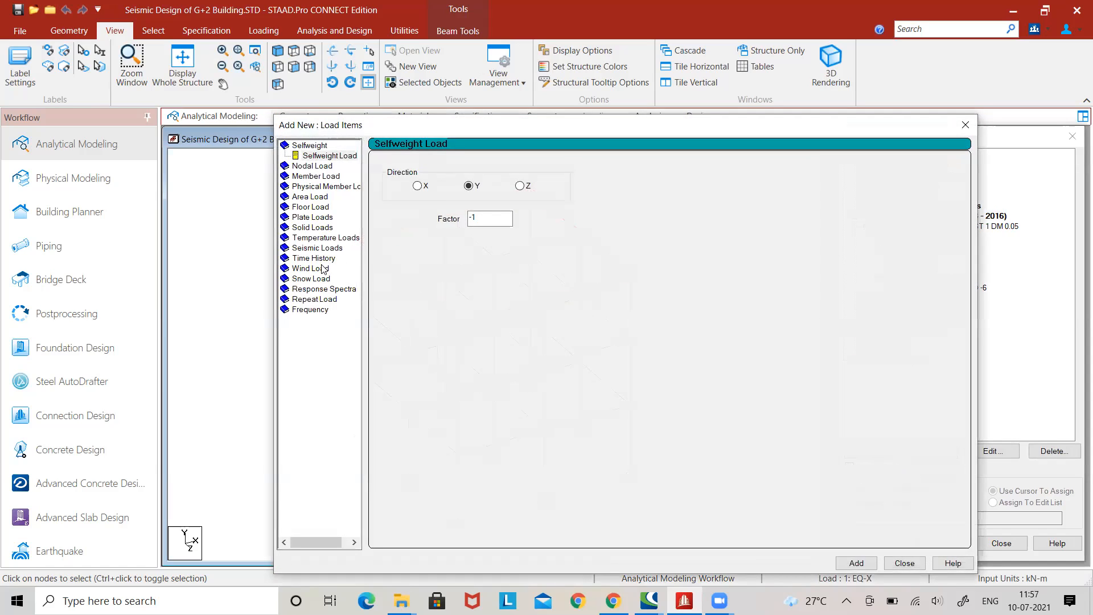
click(321, 248)
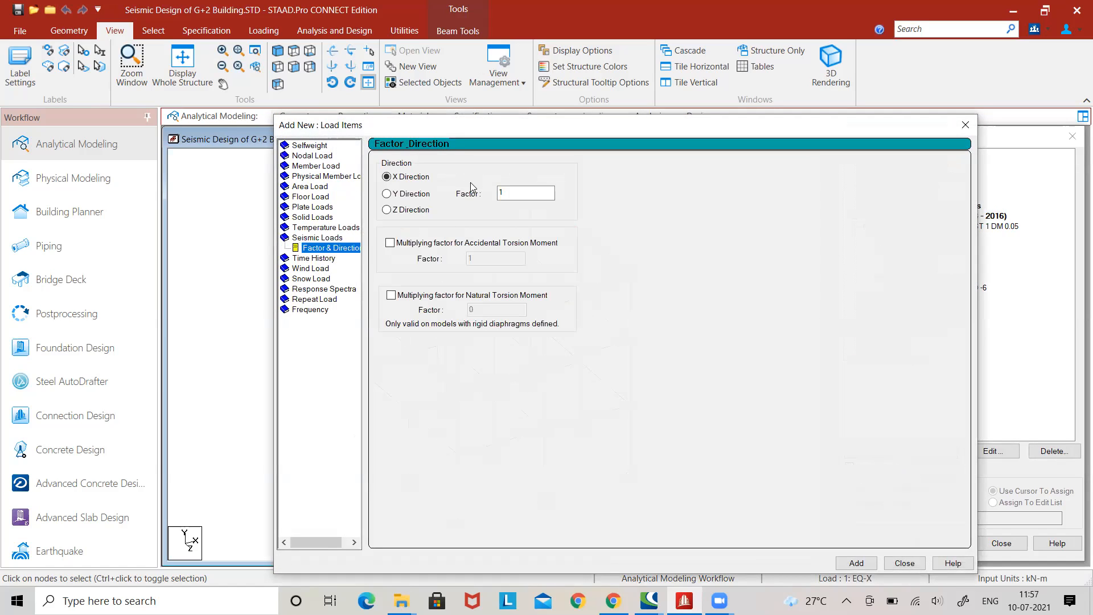
click(508, 192)
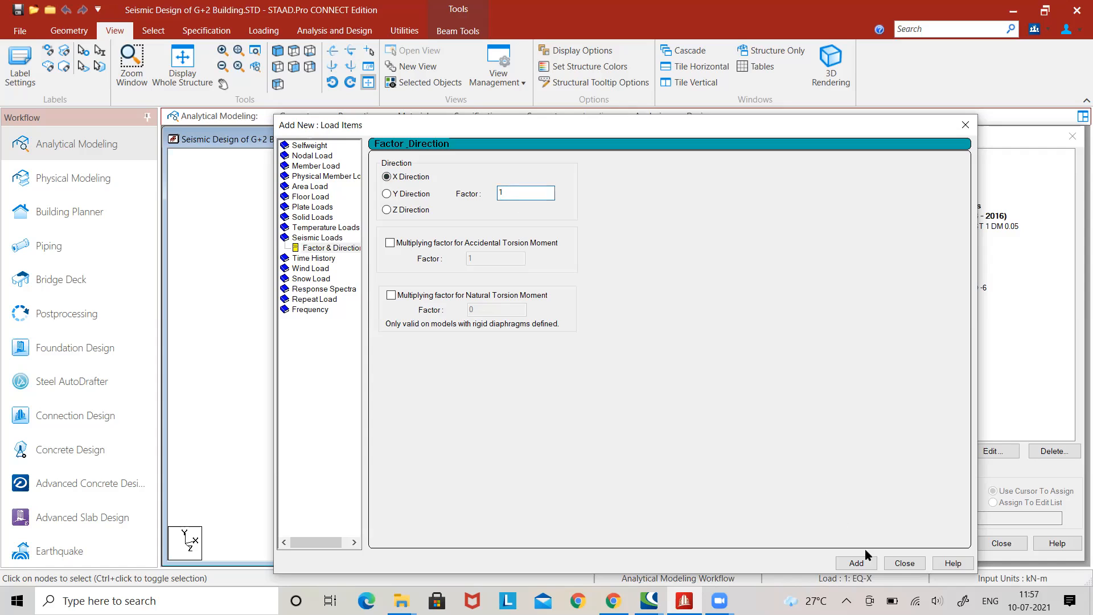
click(865, 564)
click(905, 564)
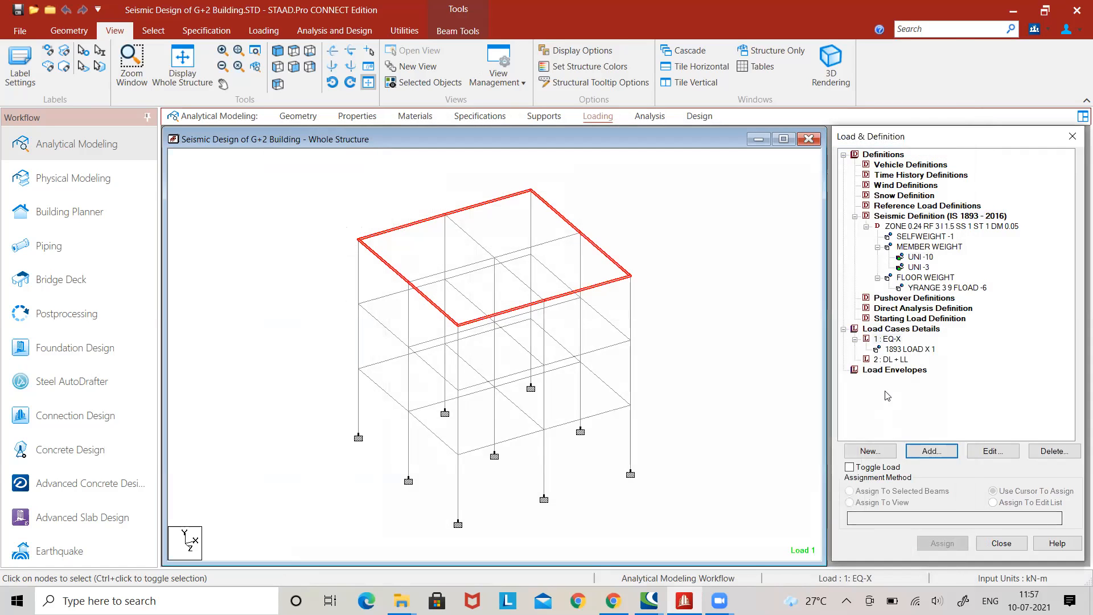
click(912, 350)
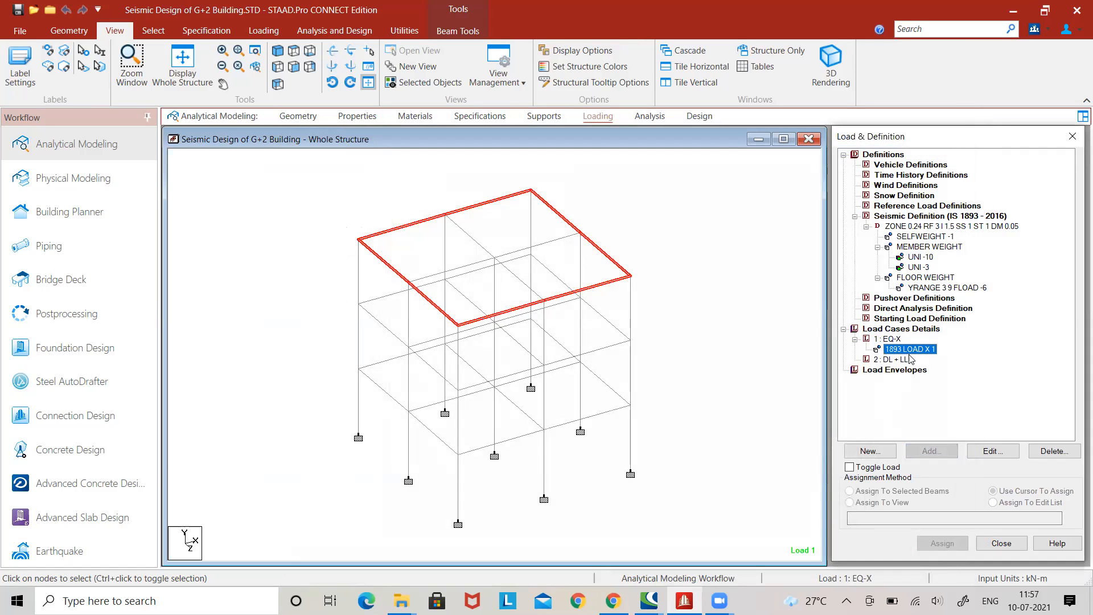
click(896, 359)
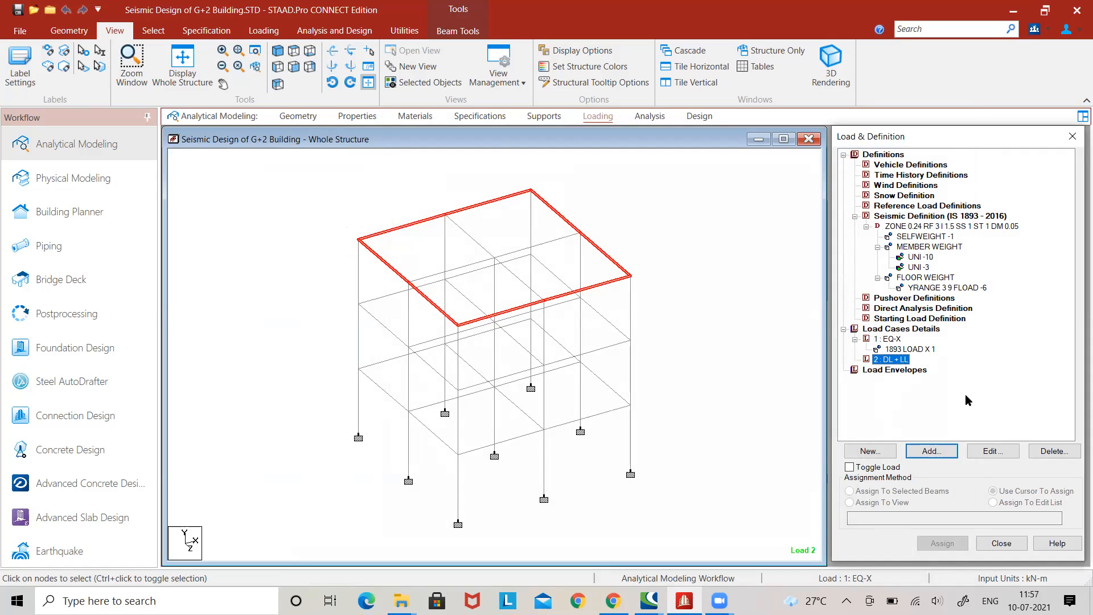
click(925, 452)
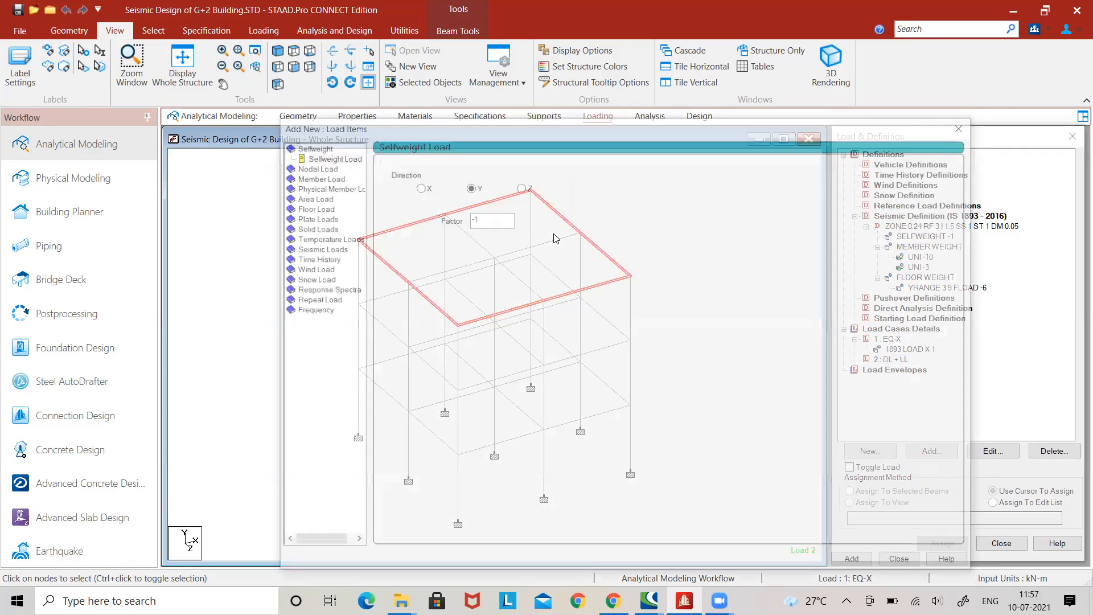
click(330, 157)
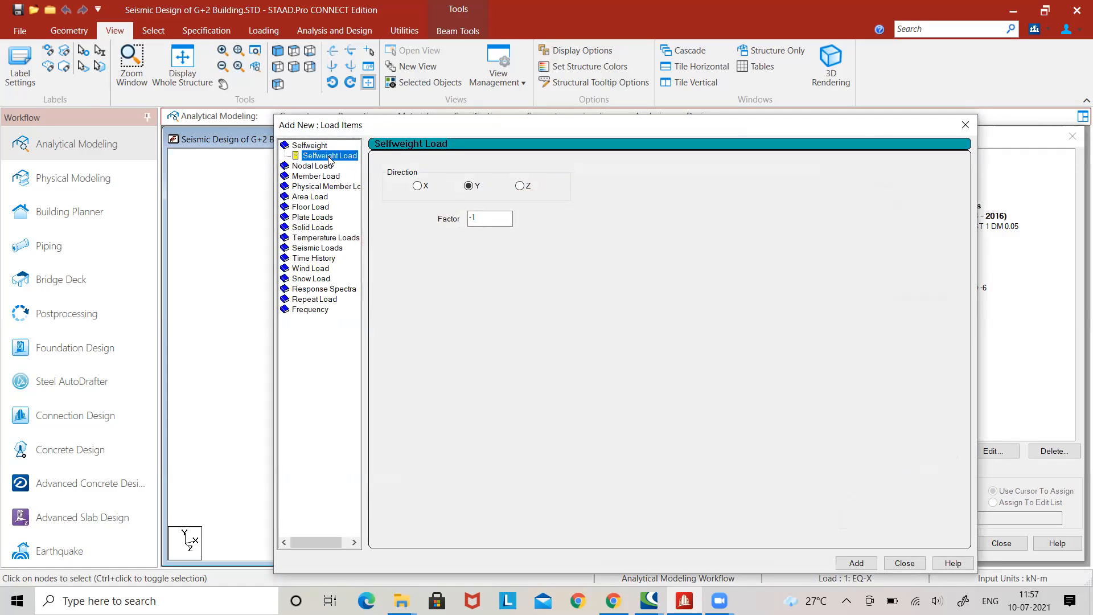
click(481, 220)
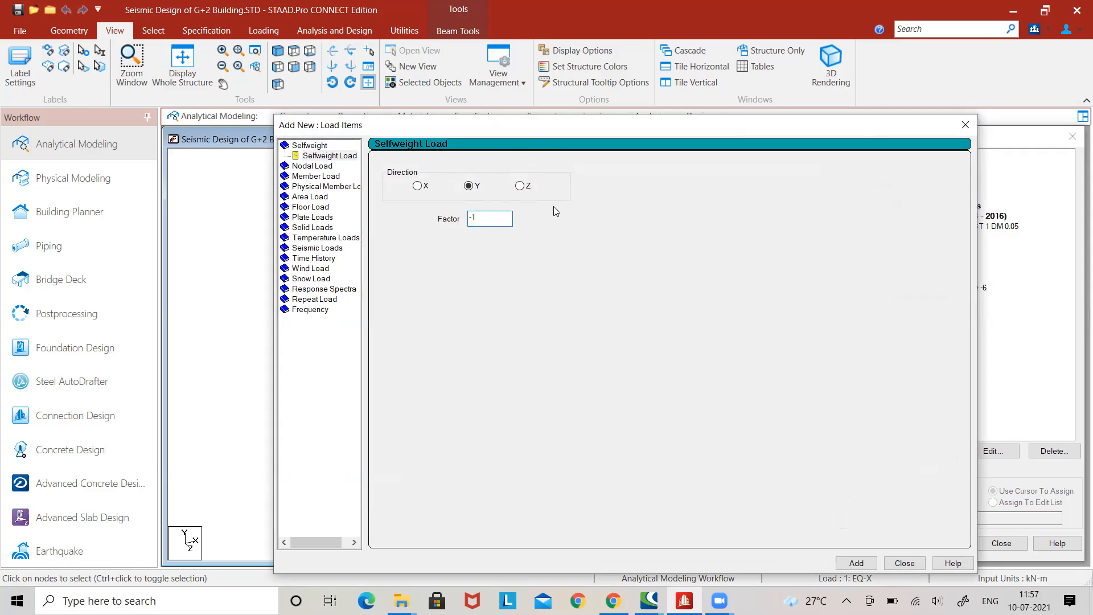
click(897, 565)
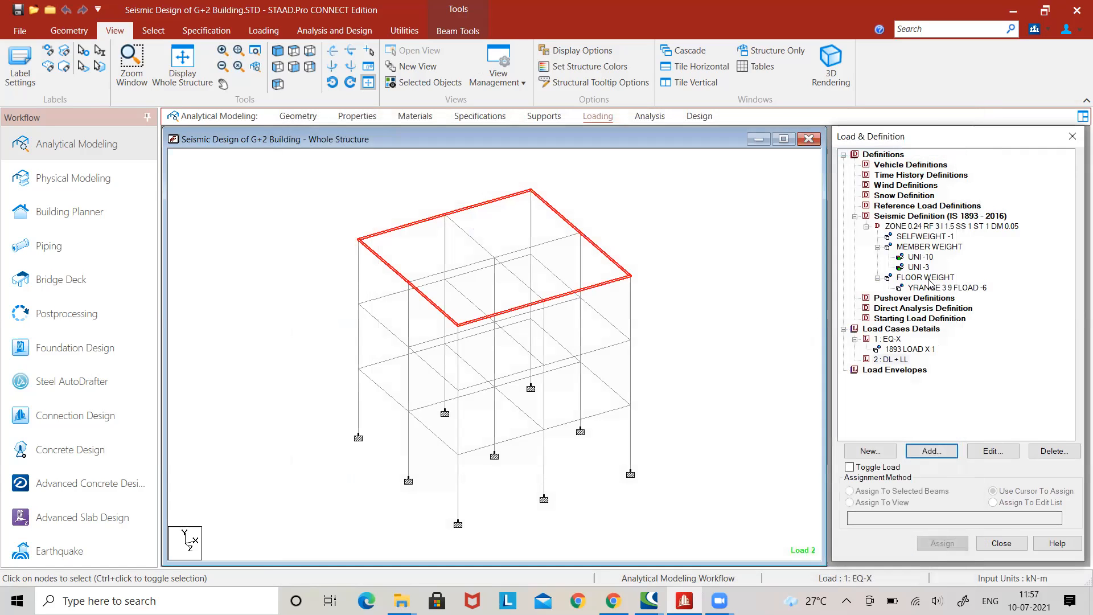
Add a selfweight load in the Y direction with factor -1 to the DL + LL load case.
click(918, 238)
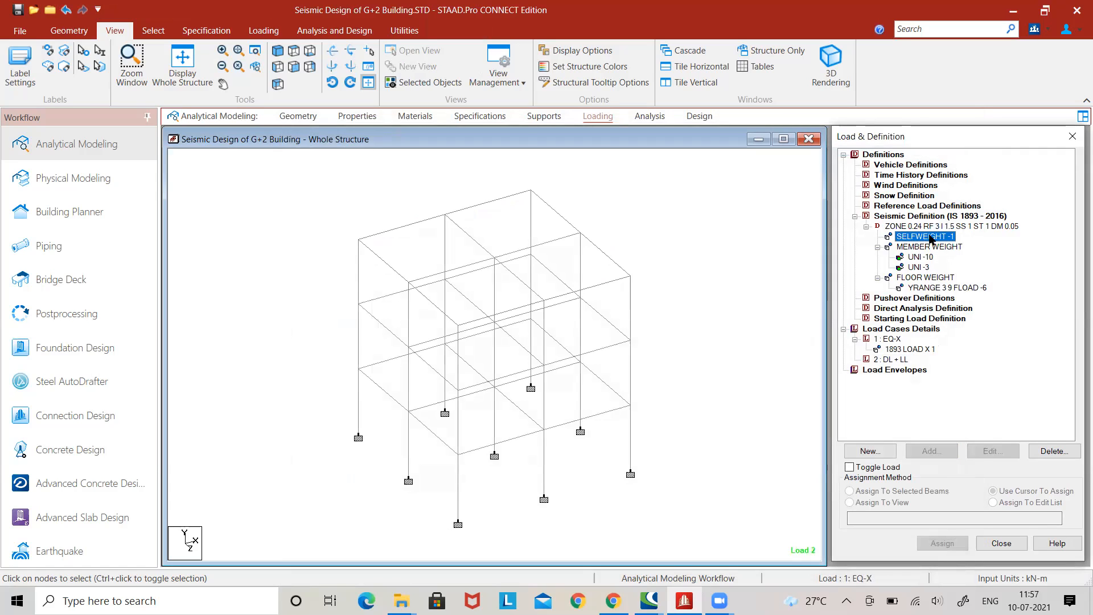
click(894, 360)
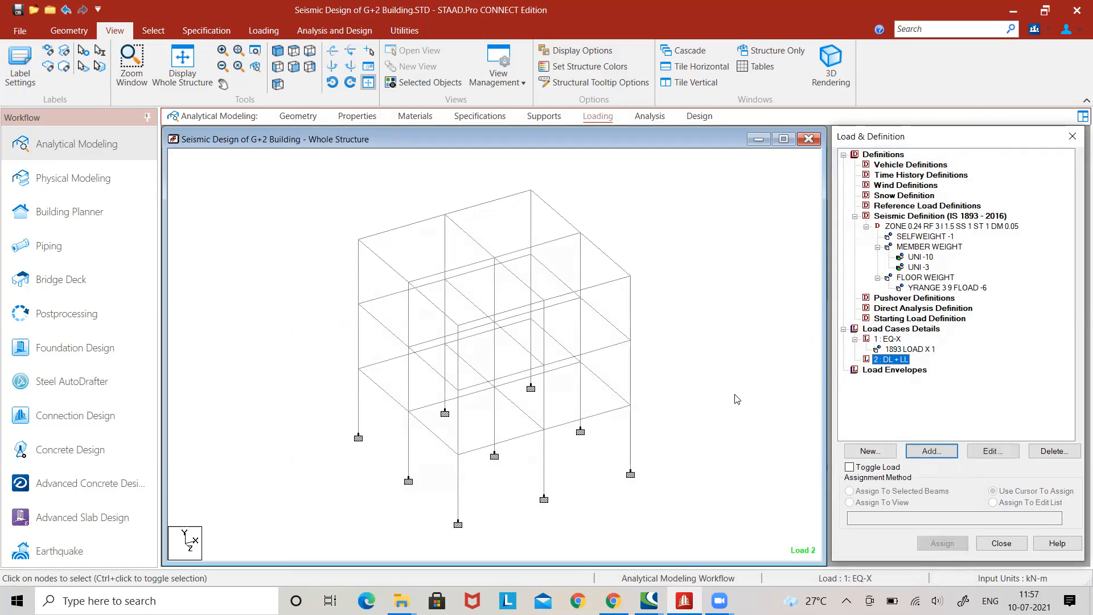
click(931, 451)
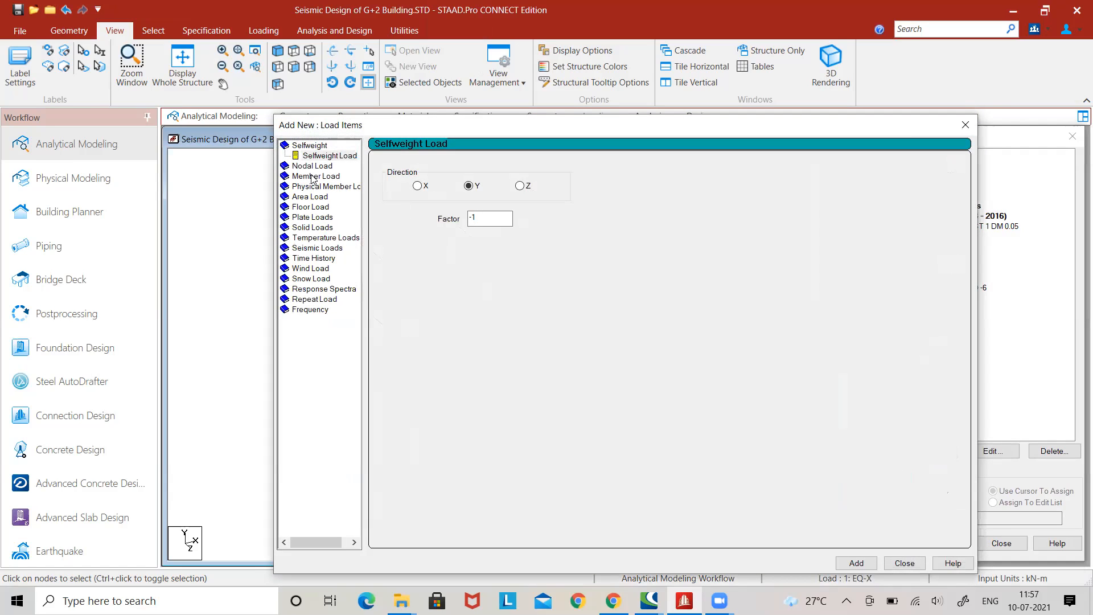
click(504, 221)
click(864, 567)
Add uniform member forces of -10 kN/m and -3 kN/m in the GY direction to the DL + LL load case.
click(316, 176)
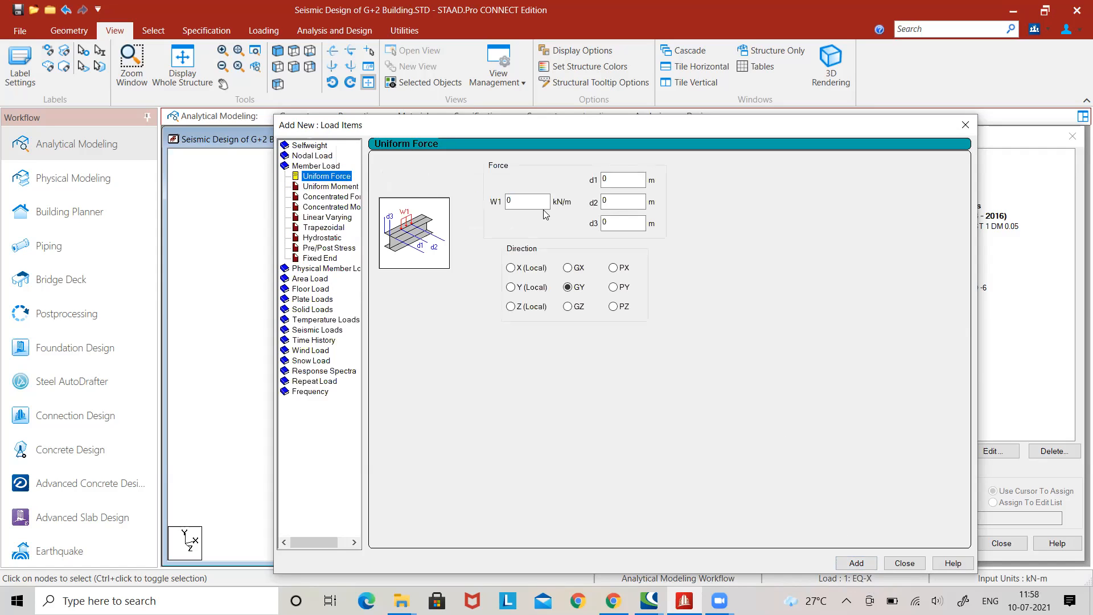
text(-1)
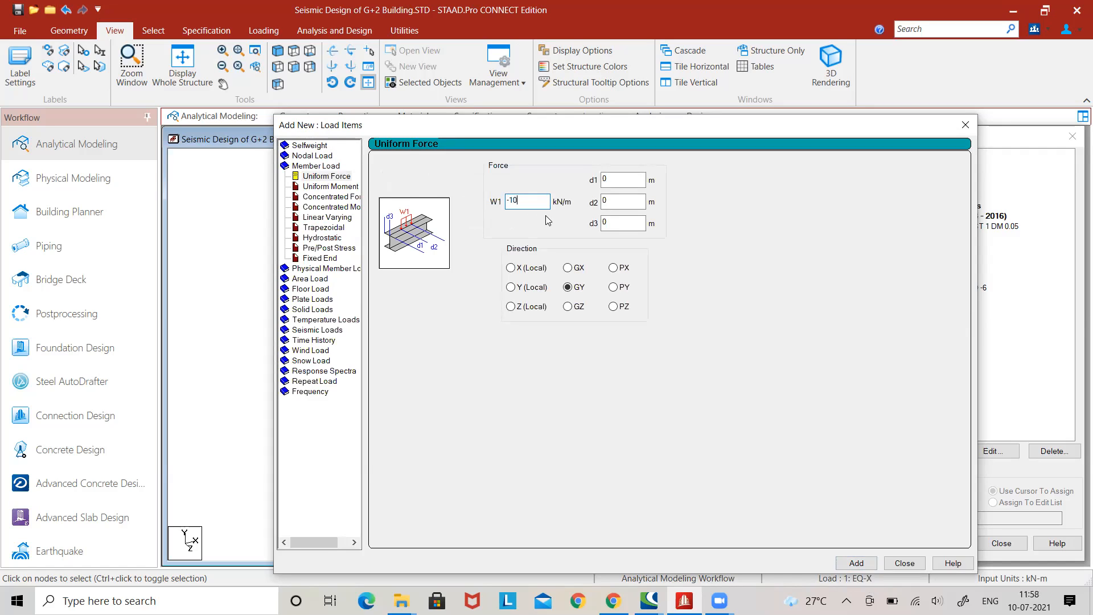
click(854, 563)
text(-3)
click(865, 564)
Add a floor load of -6 kN/m2 in Global Y over the Y range 3 to 9 m to the DL + LL case.
click(319, 293)
double_click(438, 232)
text(-6)
double_click(592, 197)
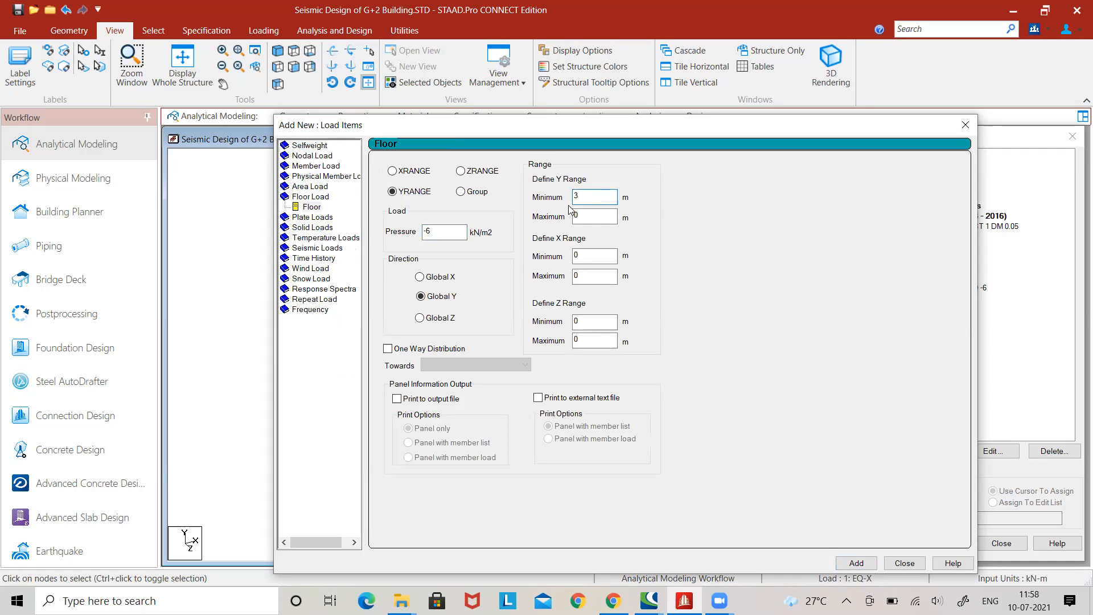
key(Tab)
text(9)
click(869, 561)
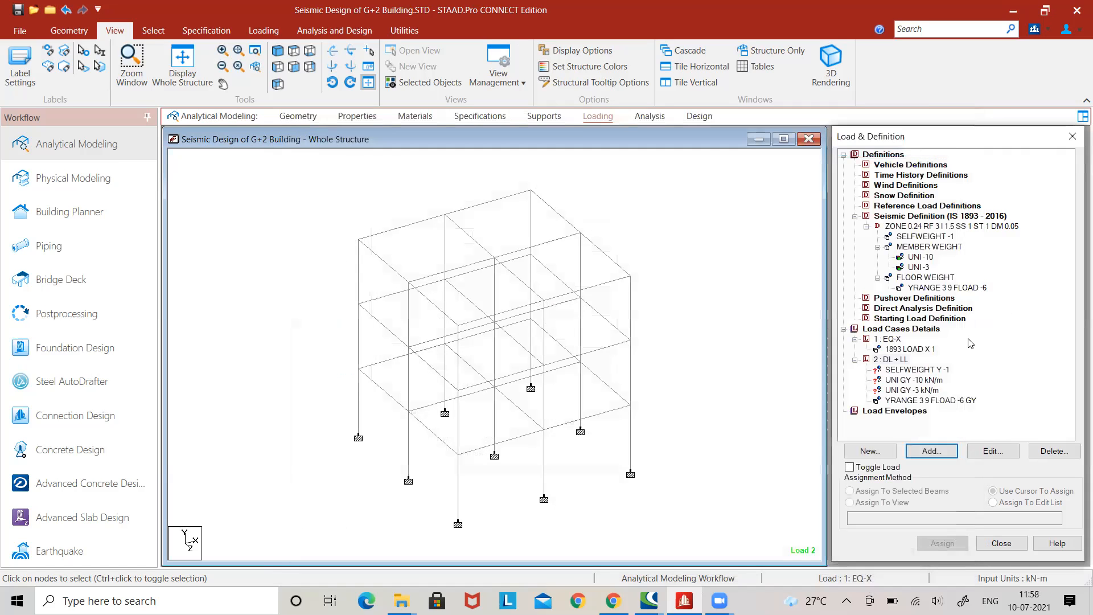
Assign the DL + LL selfweight load to all members in the view.
click(911, 369)
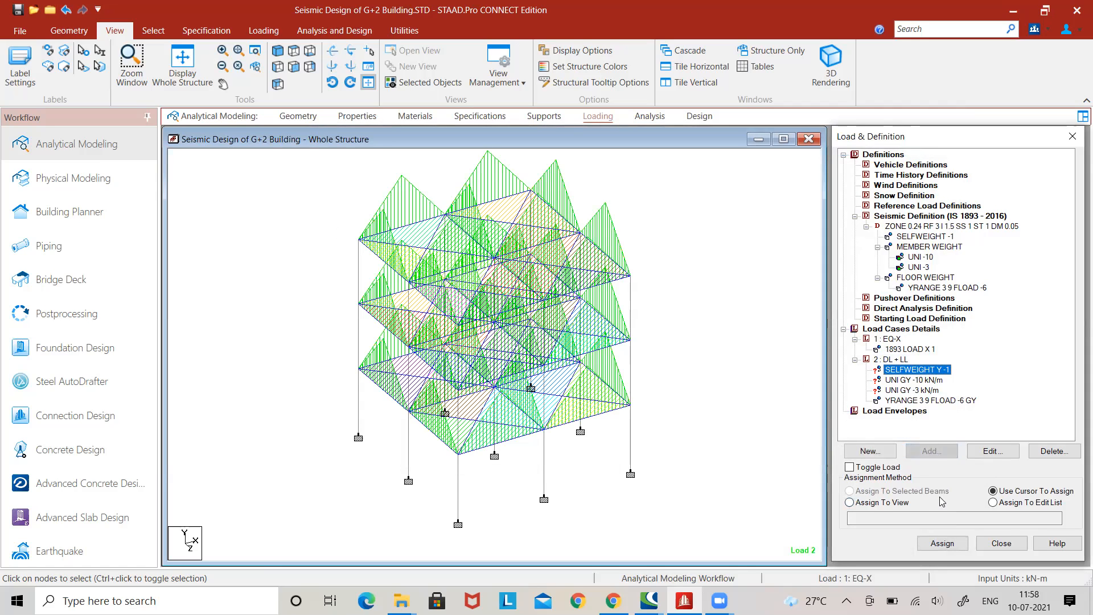
click(904, 503)
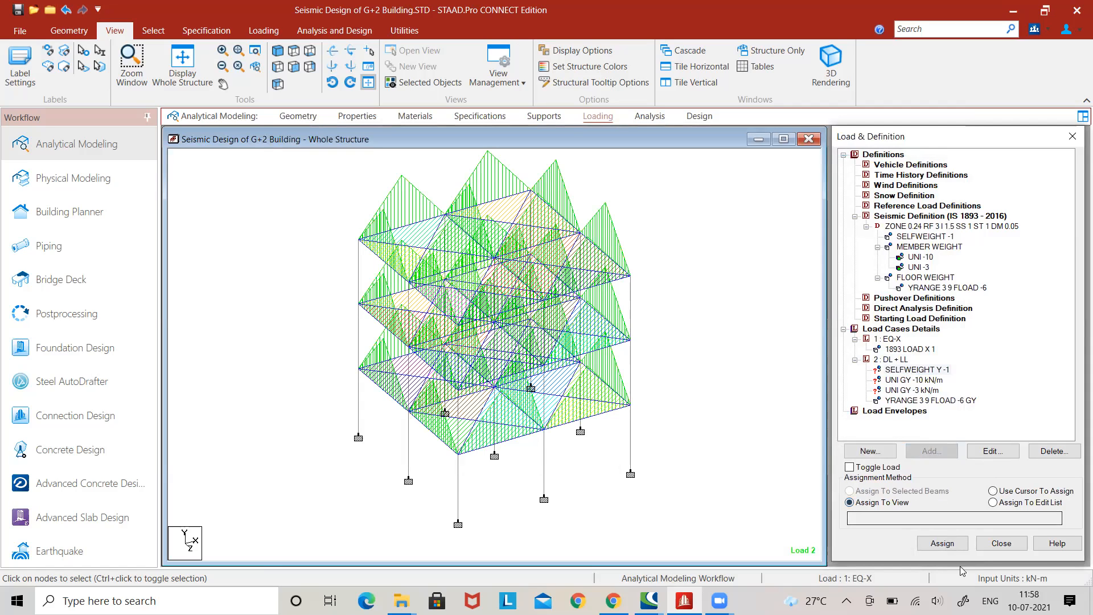
click(942, 543)
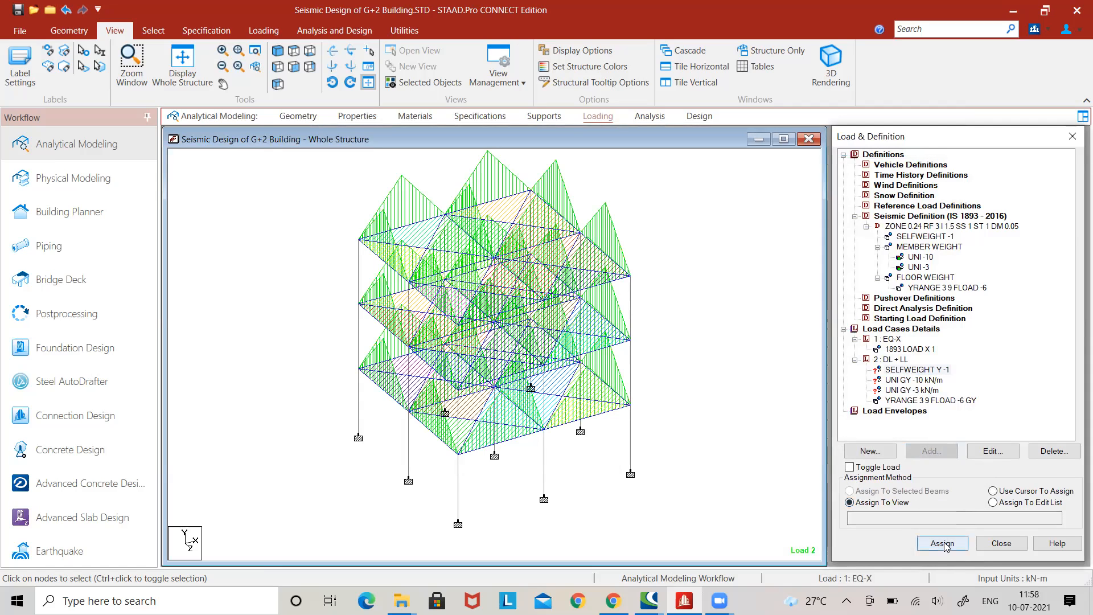
click(964, 385)
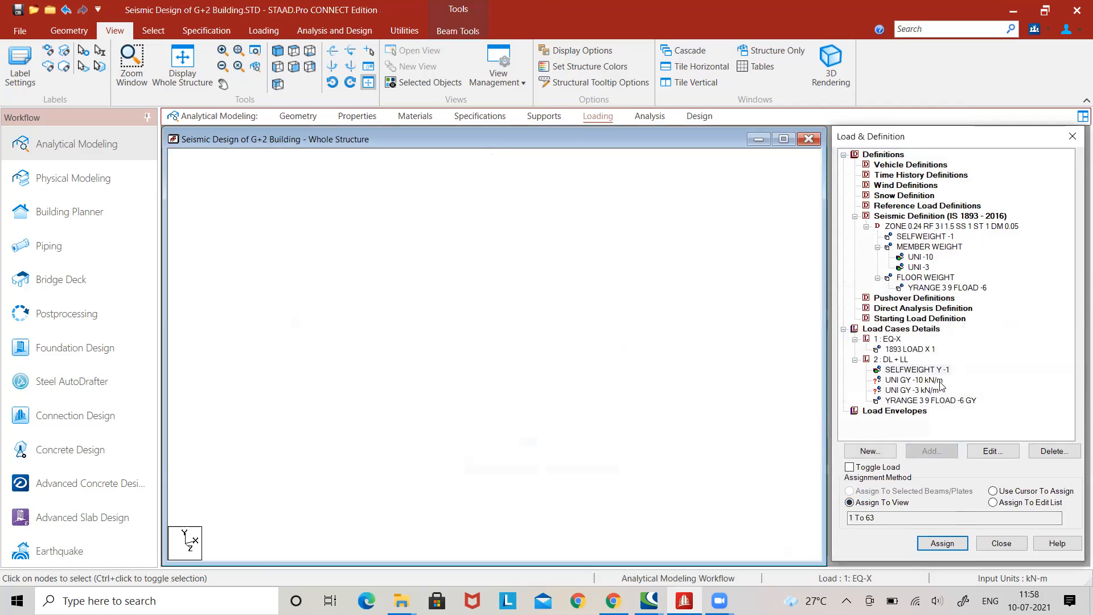
Assign the UNI GY -10 kN/m load to all beams of the two floor levels below the roof.
click(936, 391)
click(930, 381)
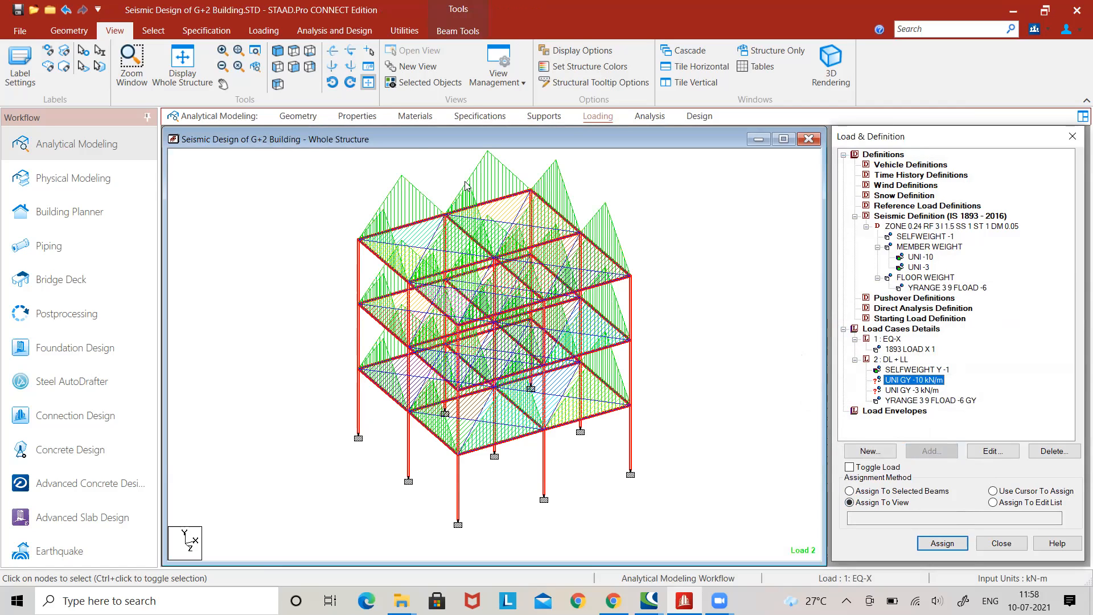
click(300, 66)
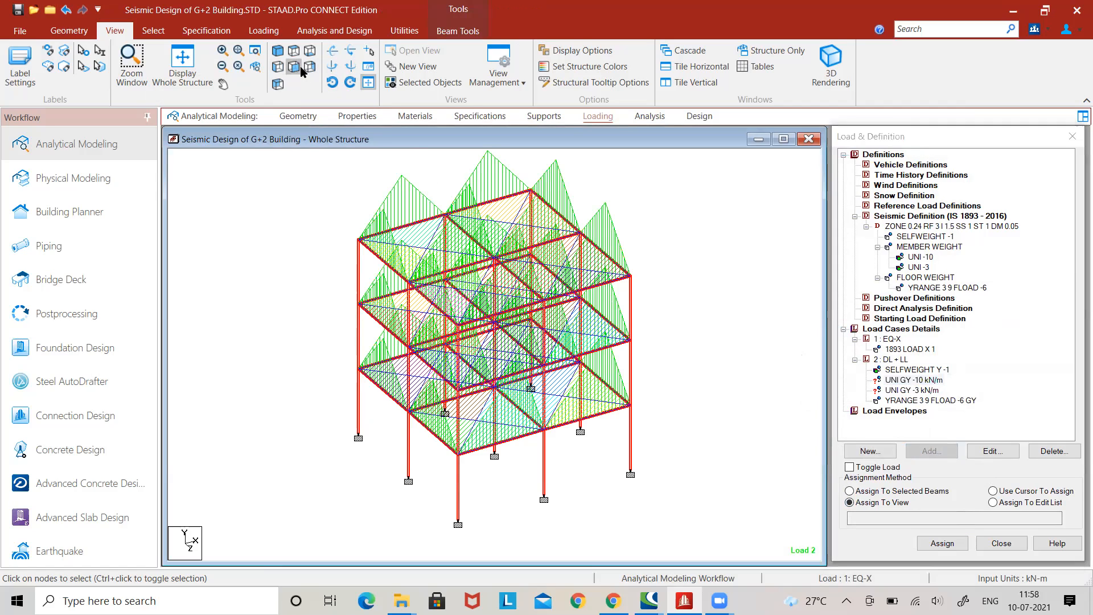
drag(328, 388, 658, 429)
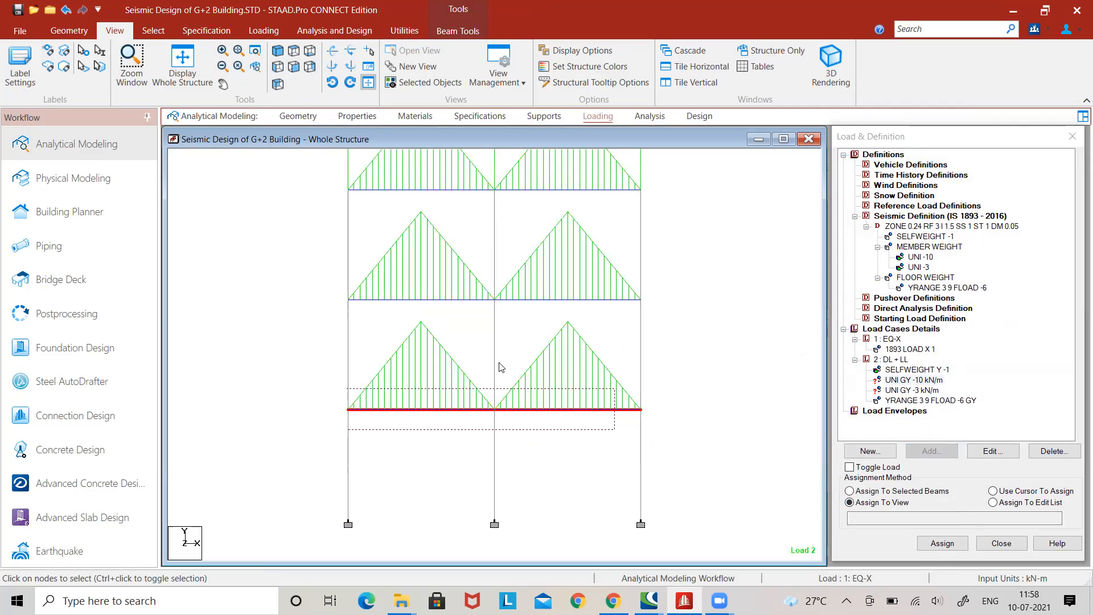
ctrl+drag(329, 293, 670, 309)
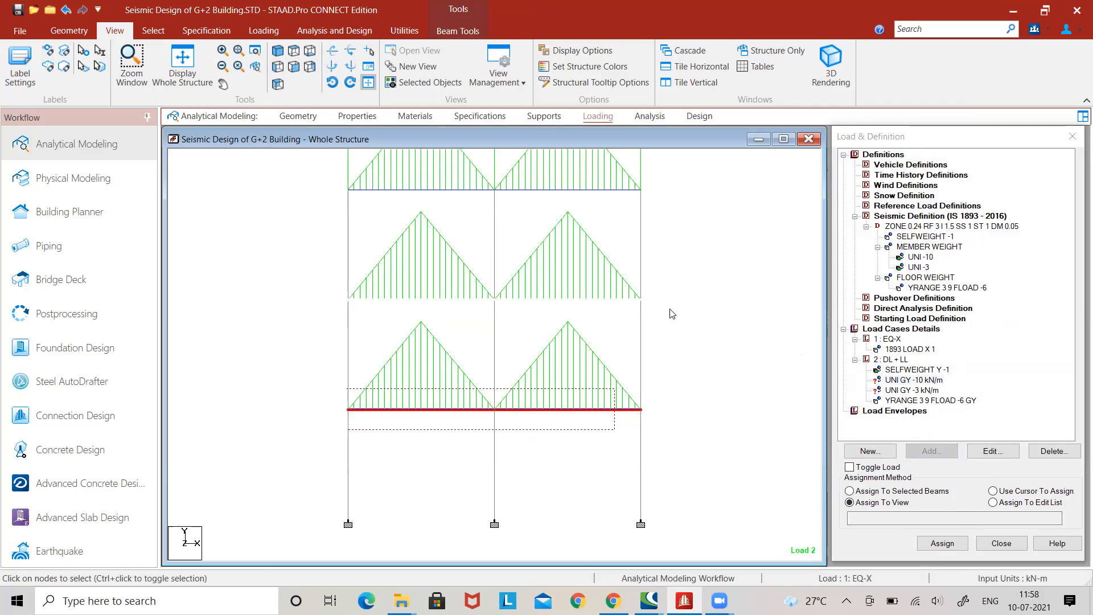
click(923, 493)
click(943, 543)
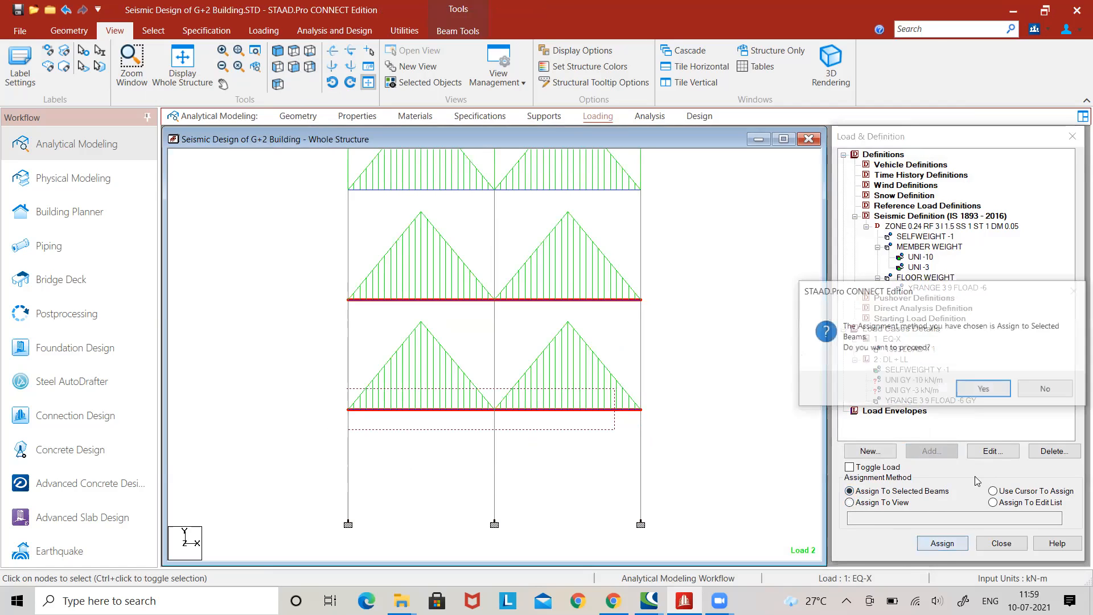
click(997, 394)
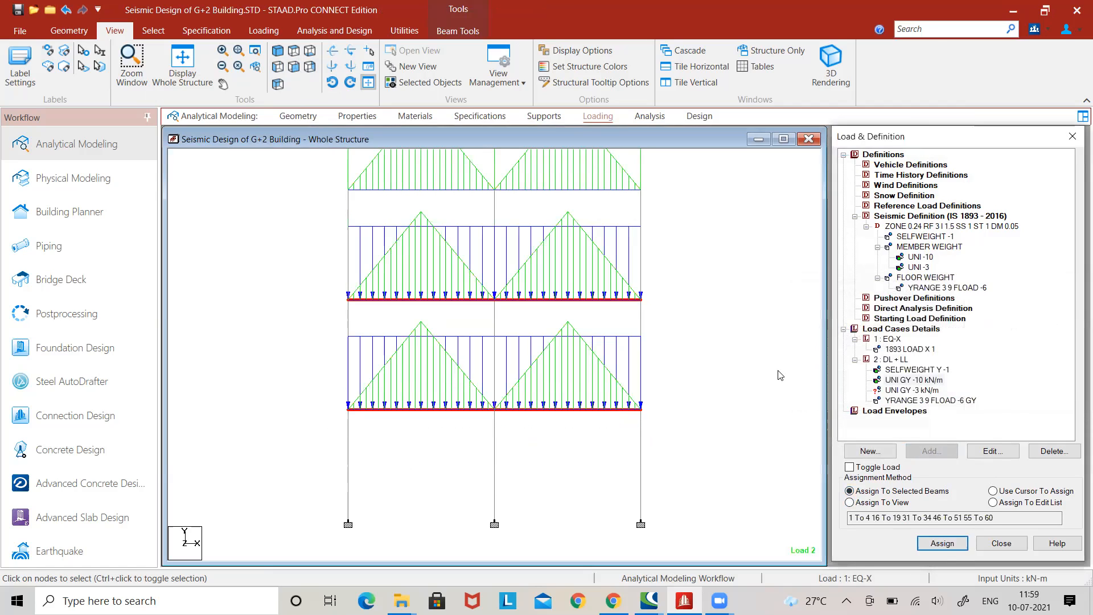
Assign the UNI GY -3 kN/m load to the perimeter beams of the roof level.
click(922, 391)
click(304, 64)
click(406, 226)
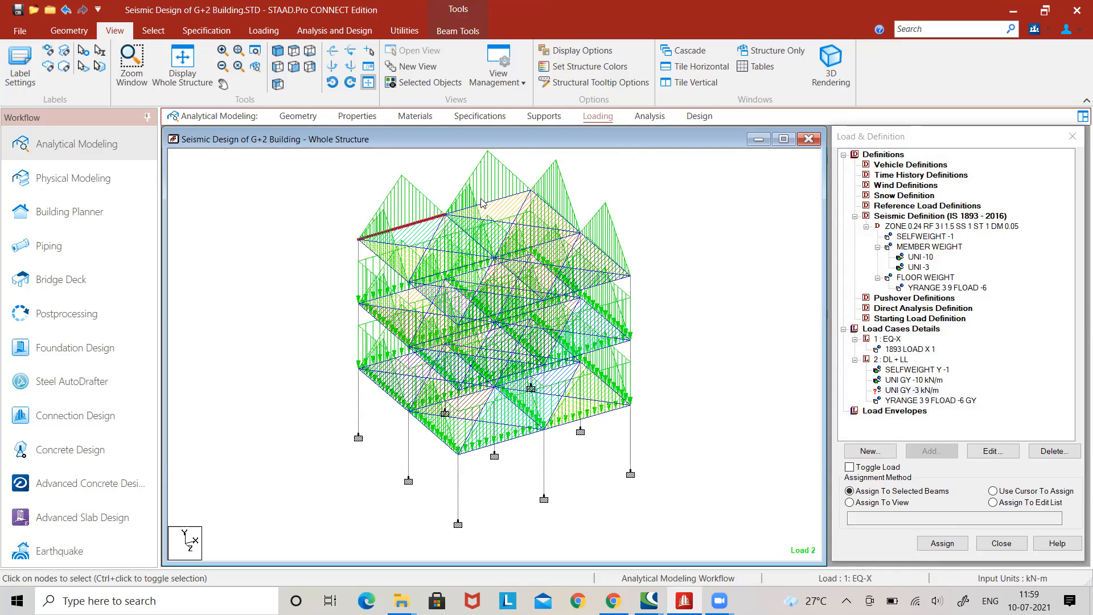
ctrl+click(507, 200)
ctrl+click(547, 203)
ctrl+click(595, 245)
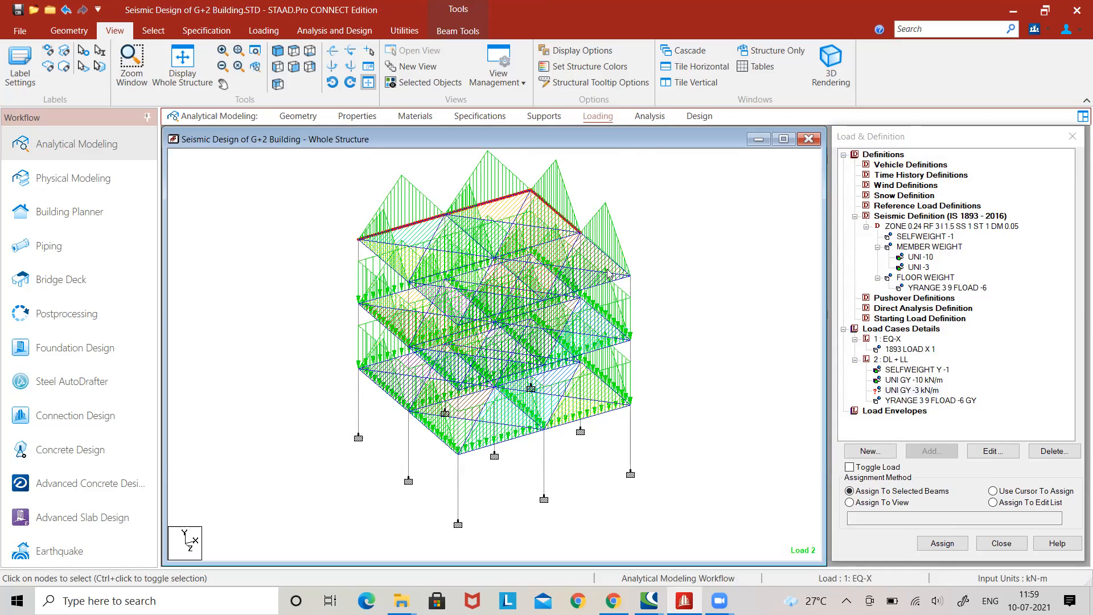
ctrl+click(596, 286)
ctrl+click(468, 322)
ctrl+click(411, 285)
ctrl+click(392, 271)
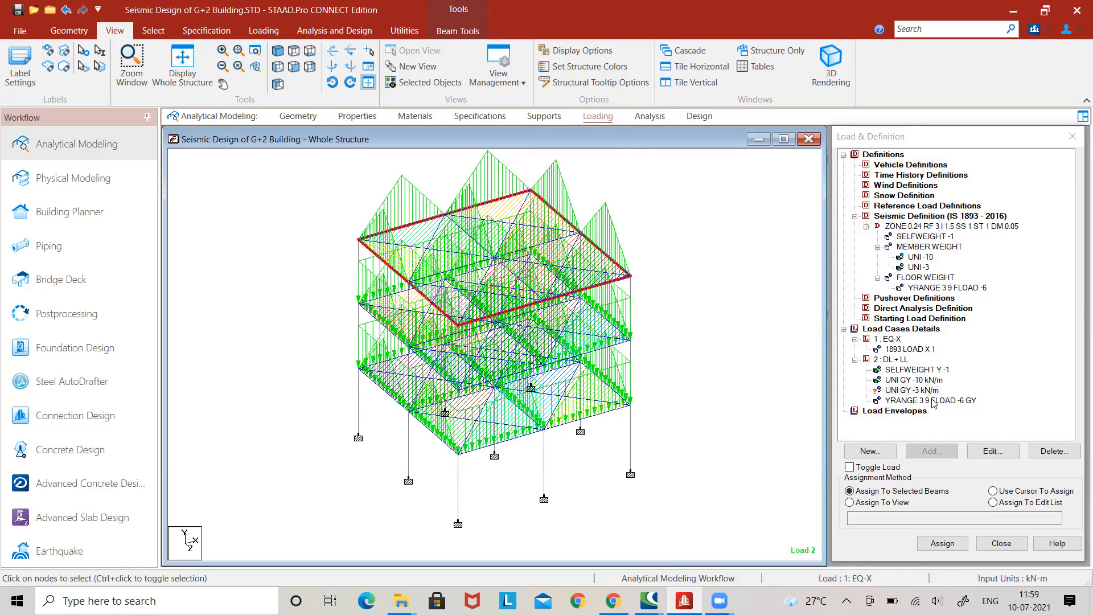
click(956, 541)
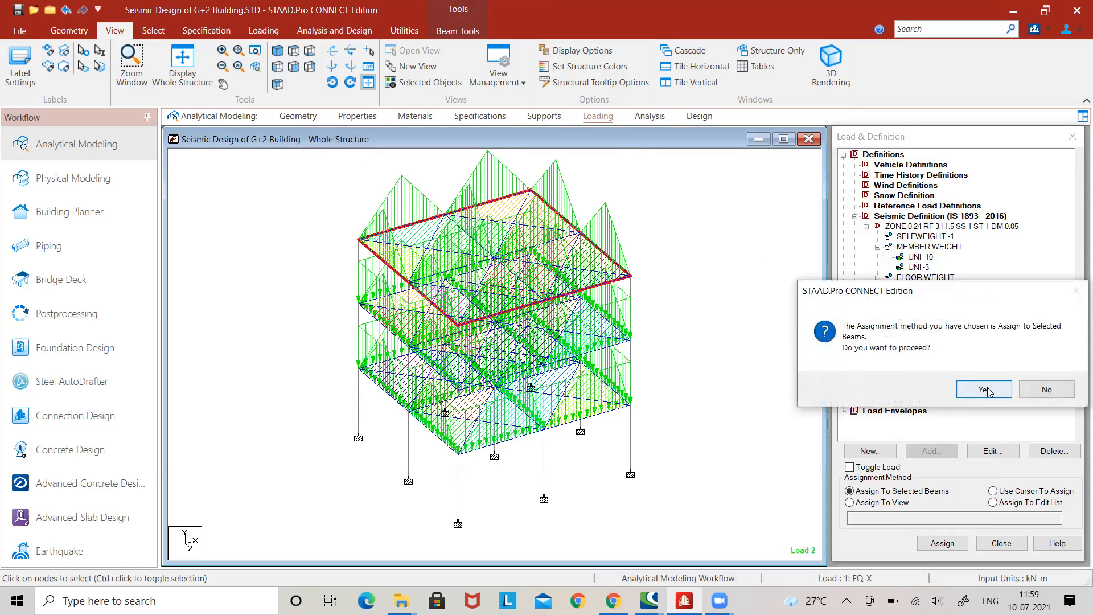
click(987, 392)
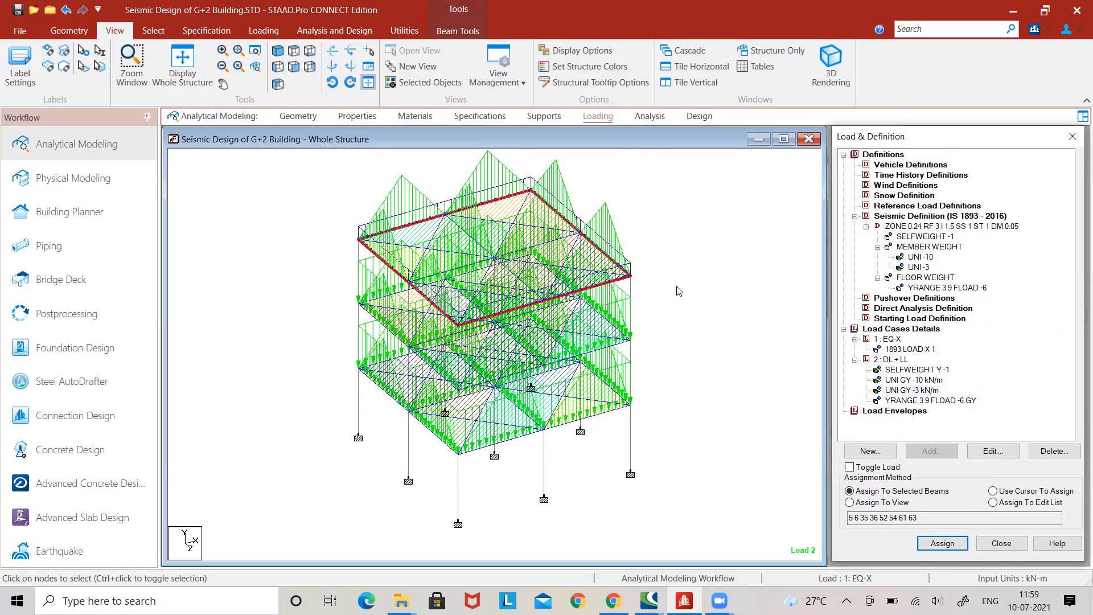
Define normal load combination 3 from EQ-X and DL + LL with a factor of 1.2 each, and check its component loads.
click(897, 331)
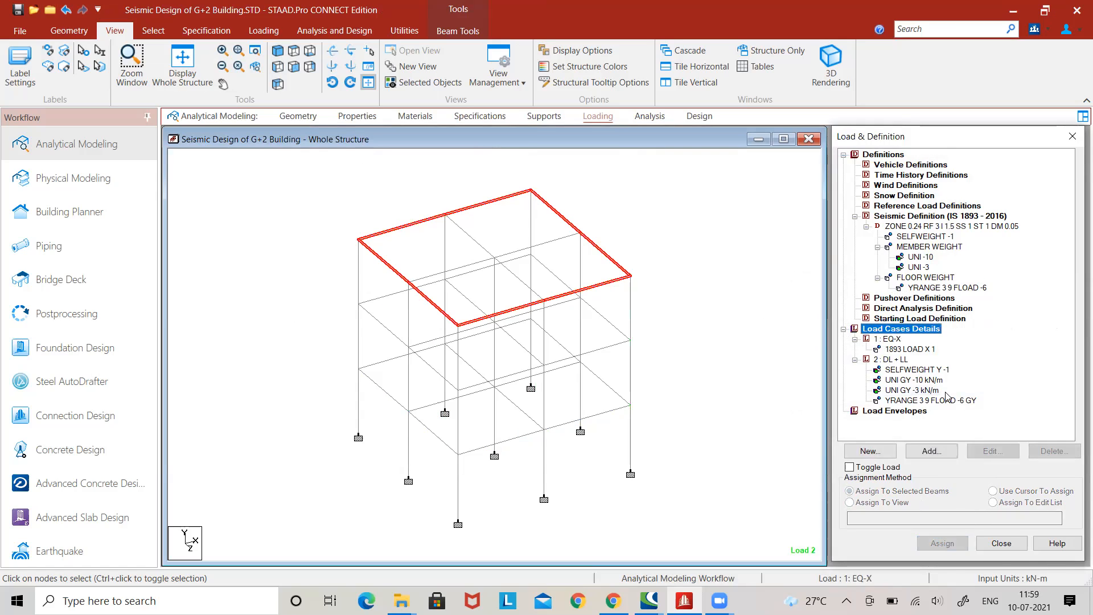
click(922, 449)
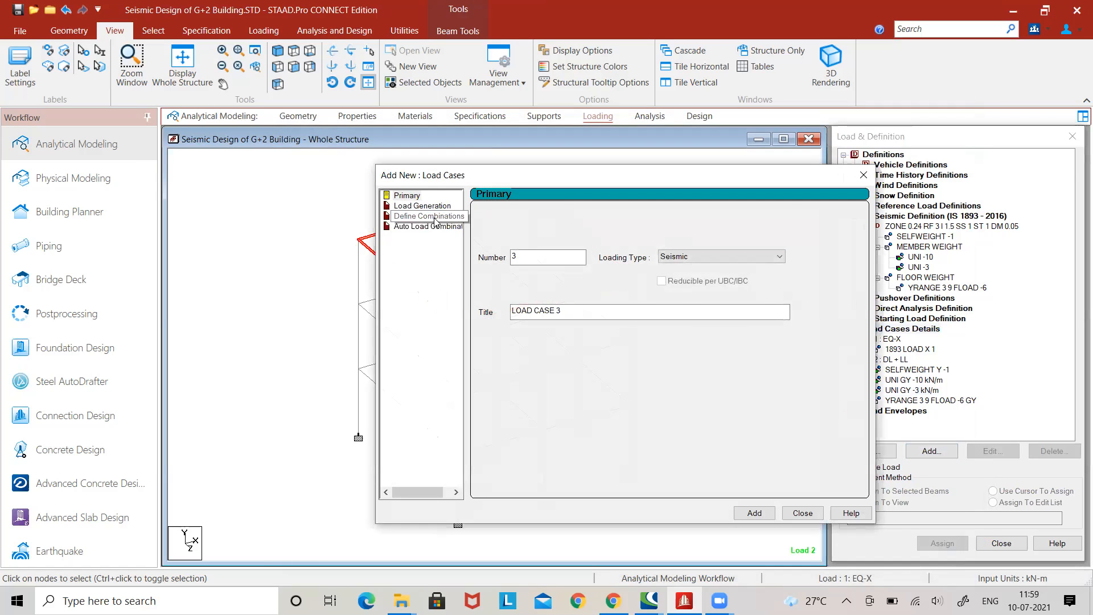
click(424, 217)
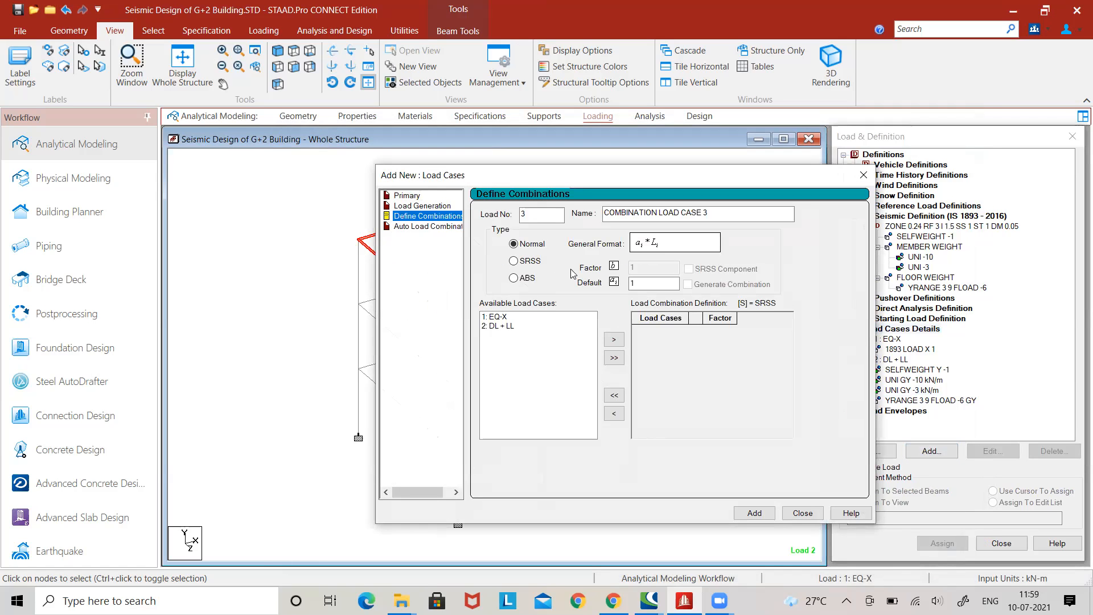
click(635, 284)
click(497, 319)
click(636, 282)
click(639, 281)
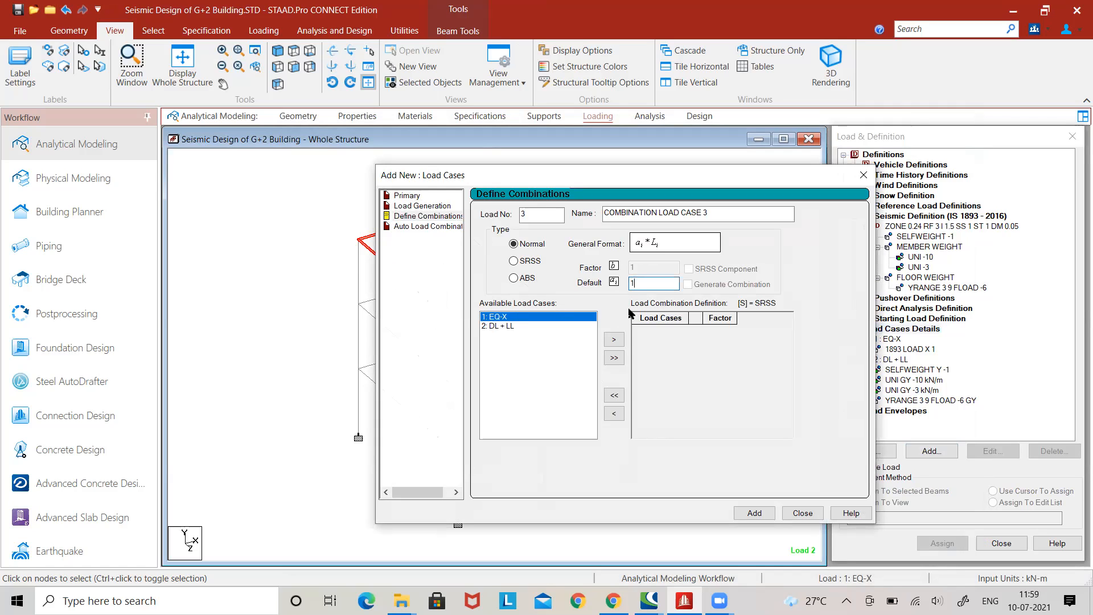
click(621, 342)
click(533, 318)
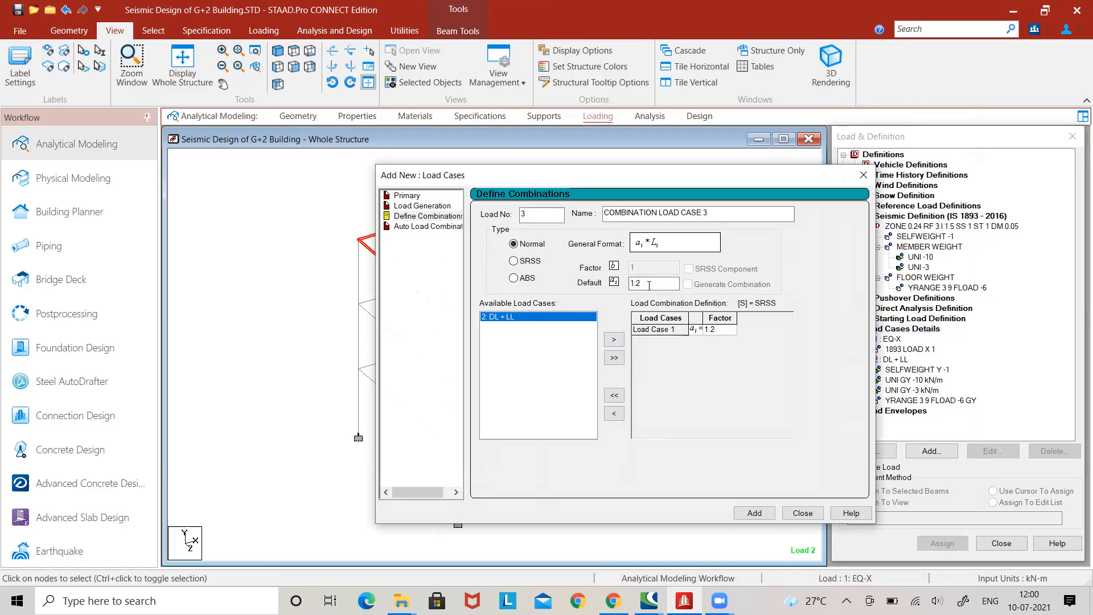
click(615, 340)
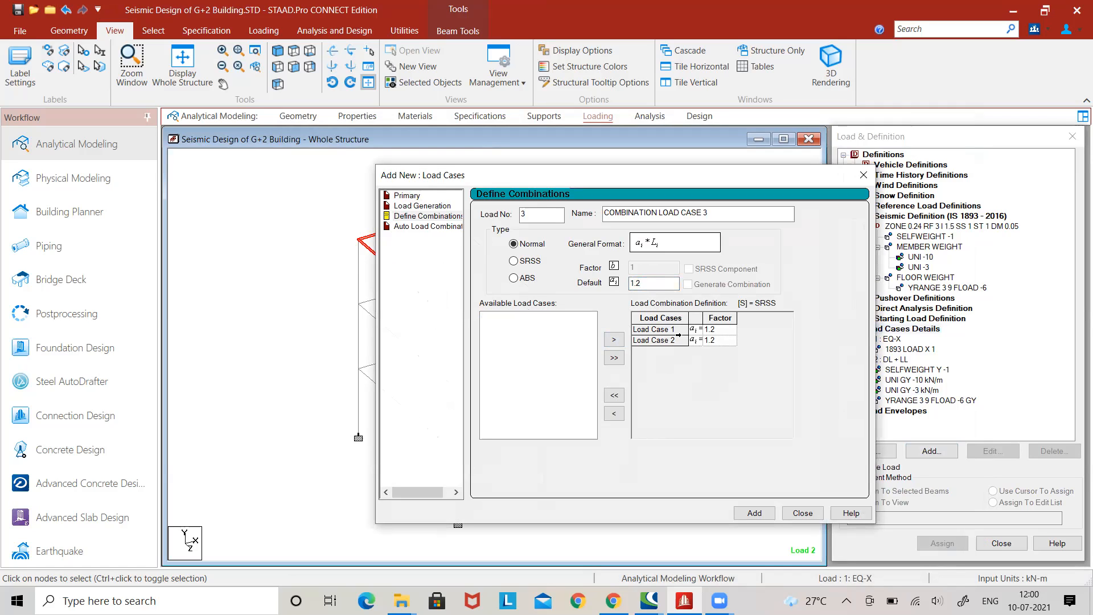
click(753, 512)
click(803, 513)
click(903, 401)
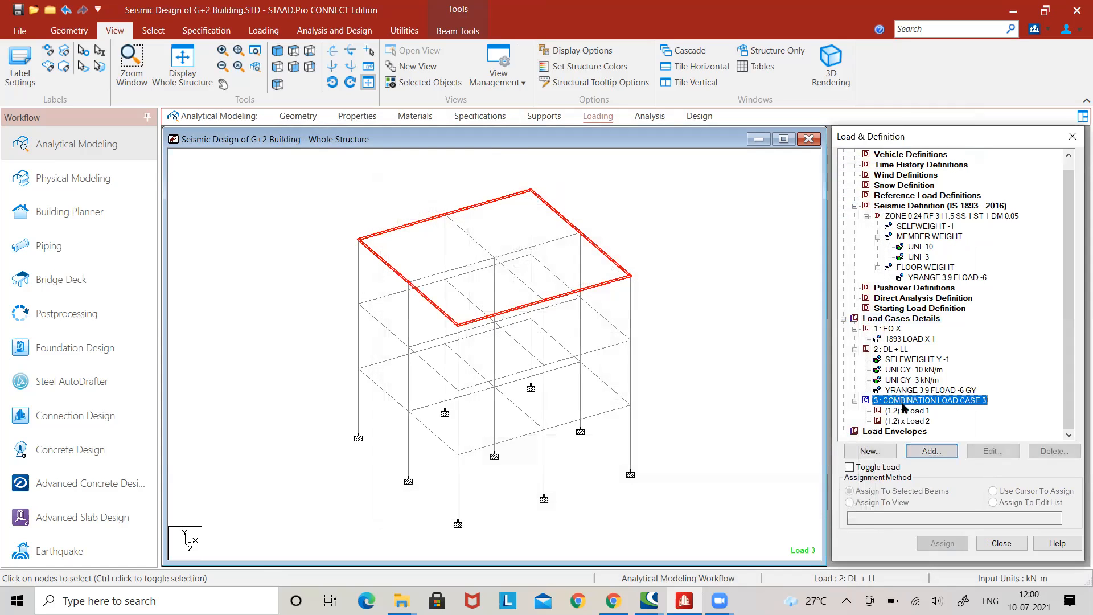
click(920, 421)
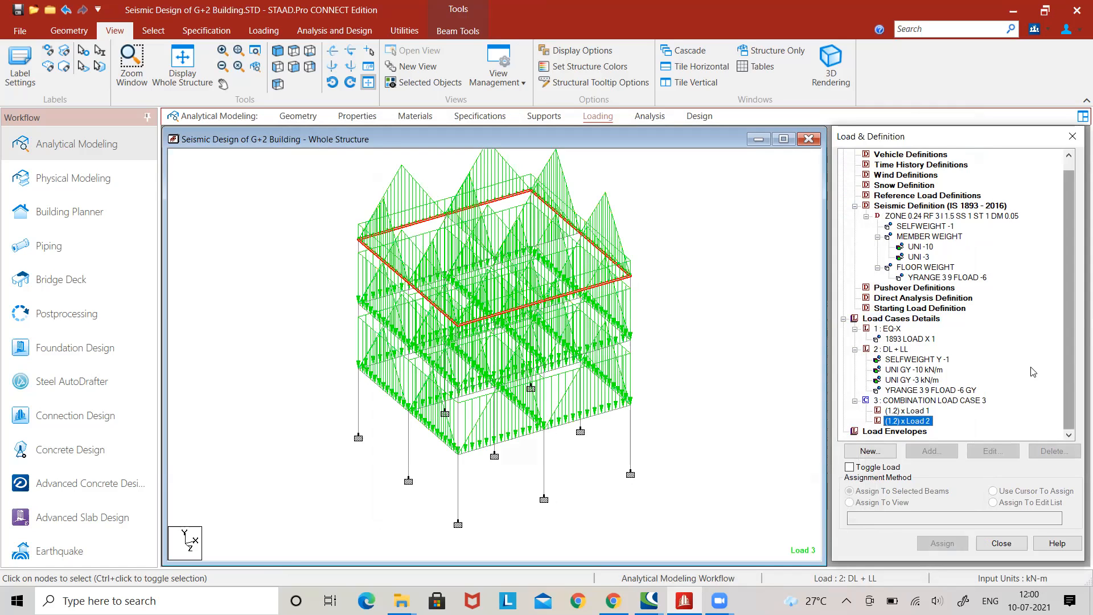
Add a Perform Analysis command with the No Print option.
click(649, 116)
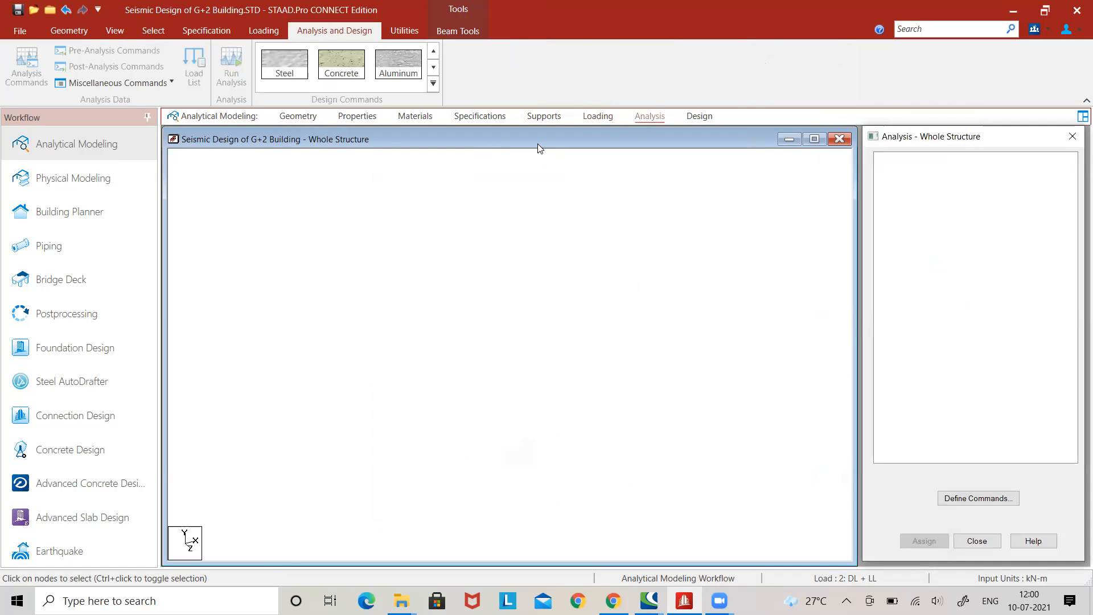
click(12, 64)
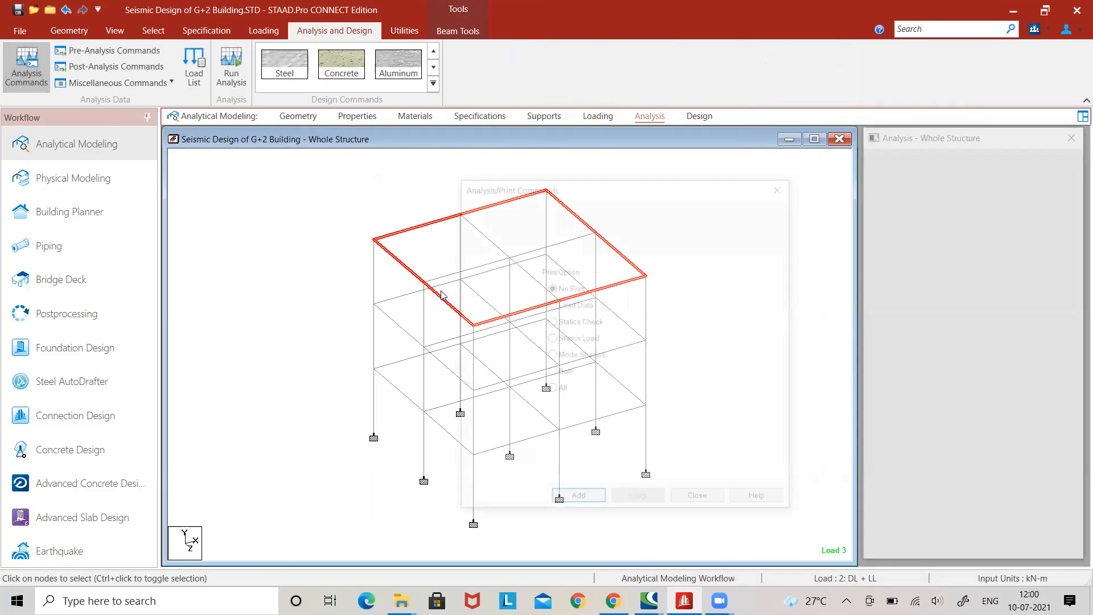
click(578, 501)
click(689, 504)
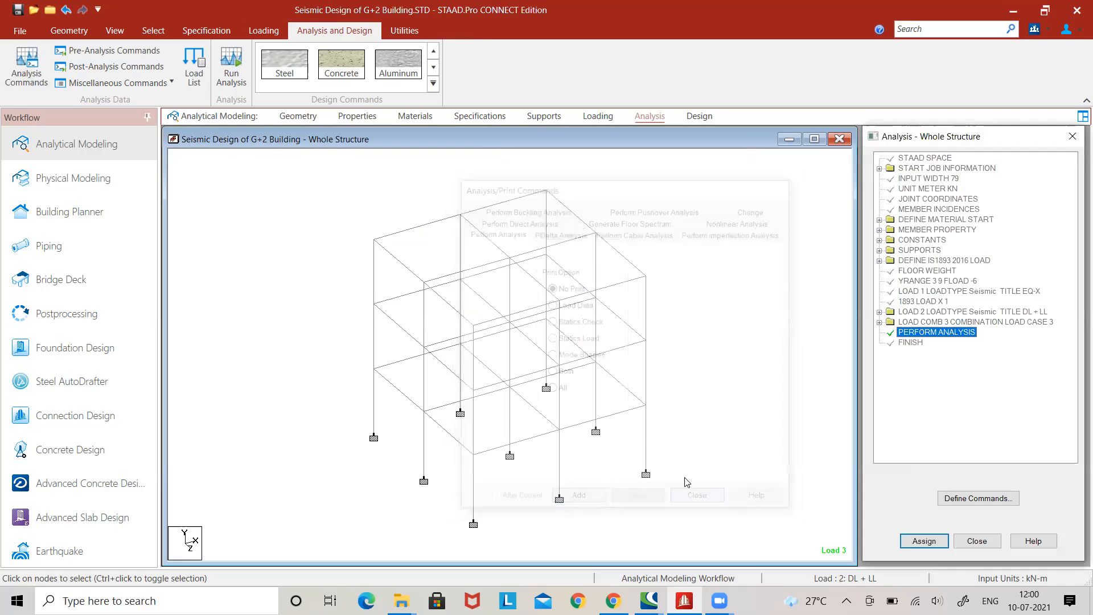
Run the analysis of the building model and open its output file.
click(231, 67)
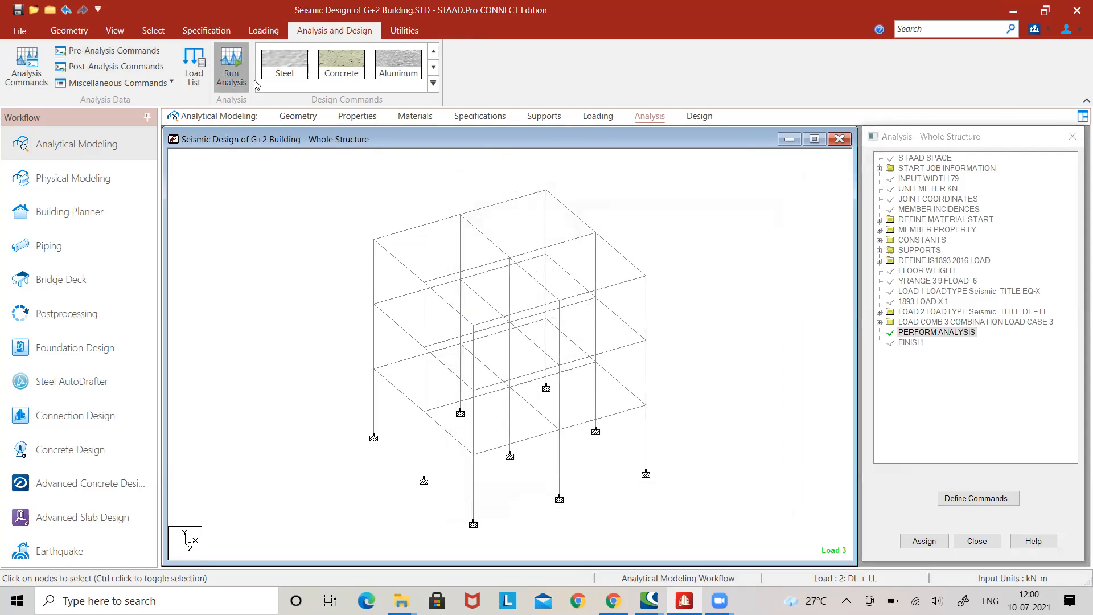
click(533, 373)
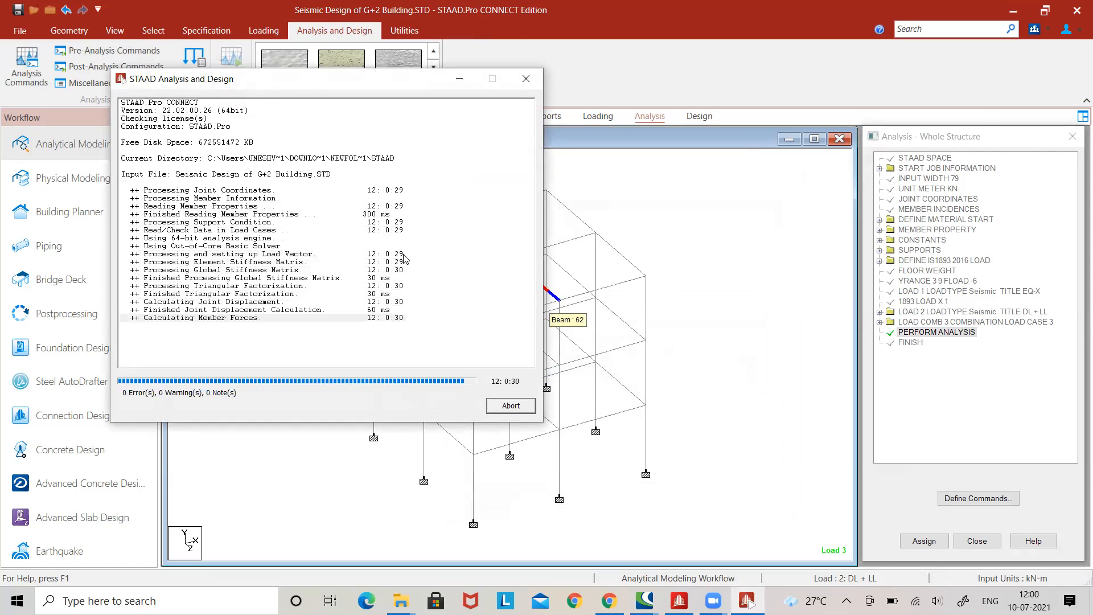
click(147, 379)
click(509, 406)
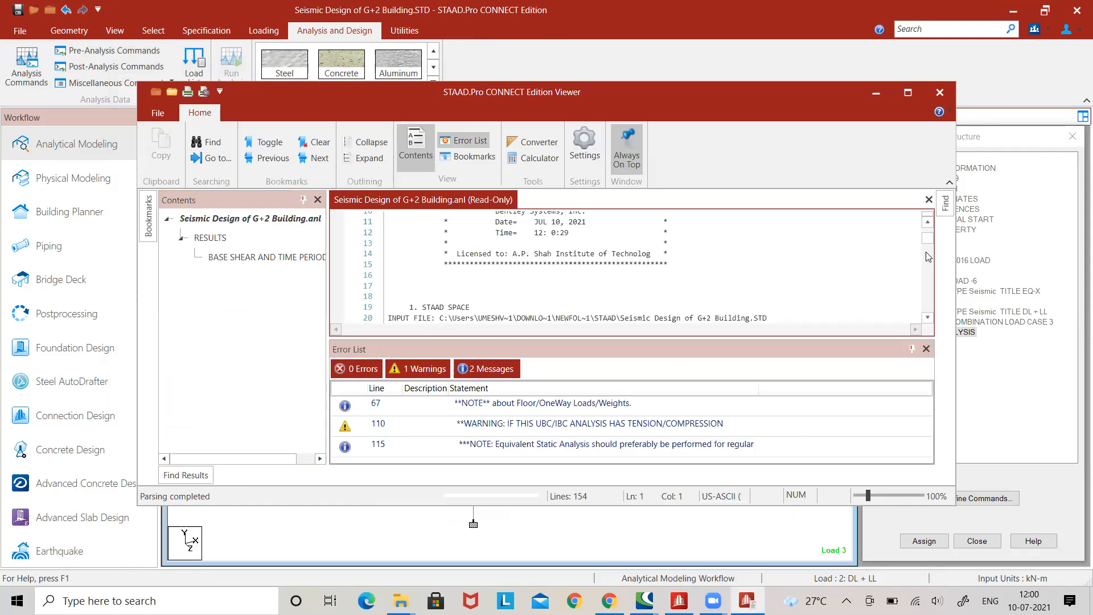
Review the base shear and time period results in the analysis output file, and close it.
click(927, 349)
scroll(933, 271, down, 20)
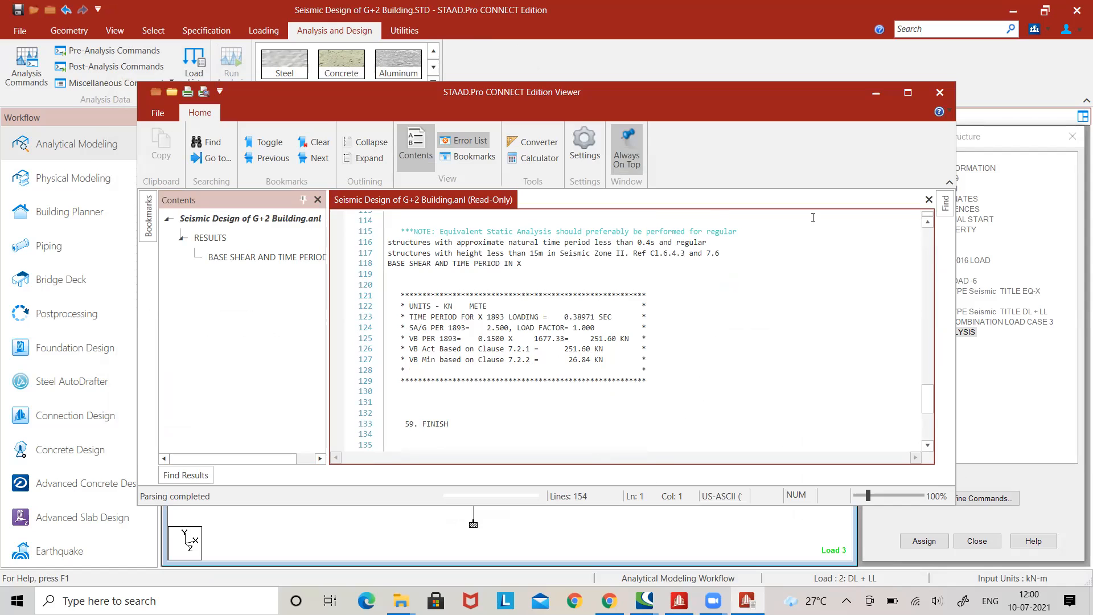
click(940, 93)
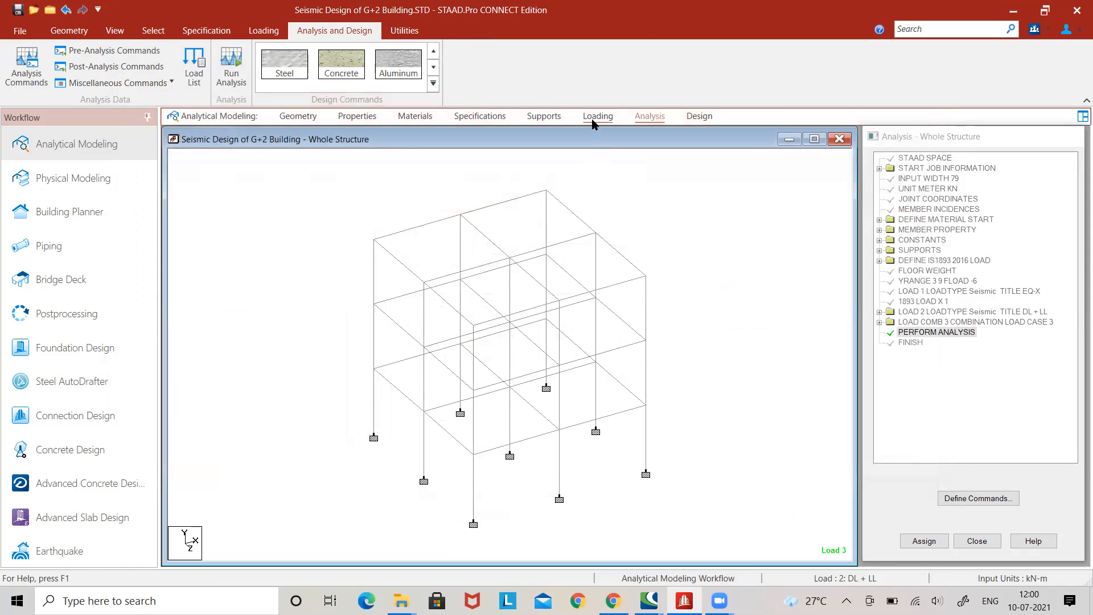
Display the 1893 LOAD X 1 seismic forces of load case EQ-X on the structure.
click(596, 117)
click(843, 164)
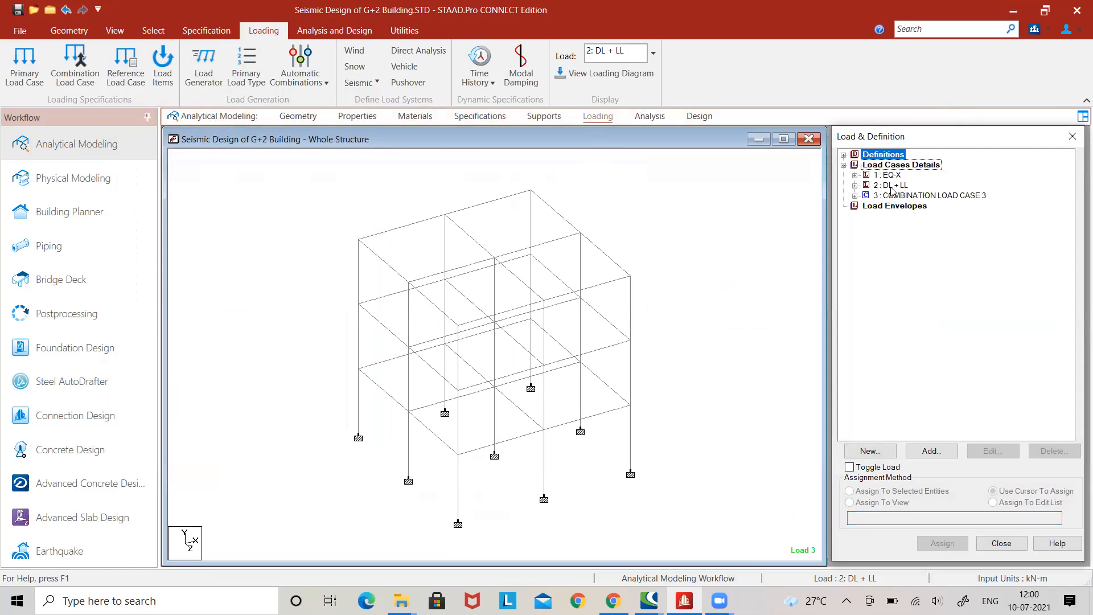
click(887, 175)
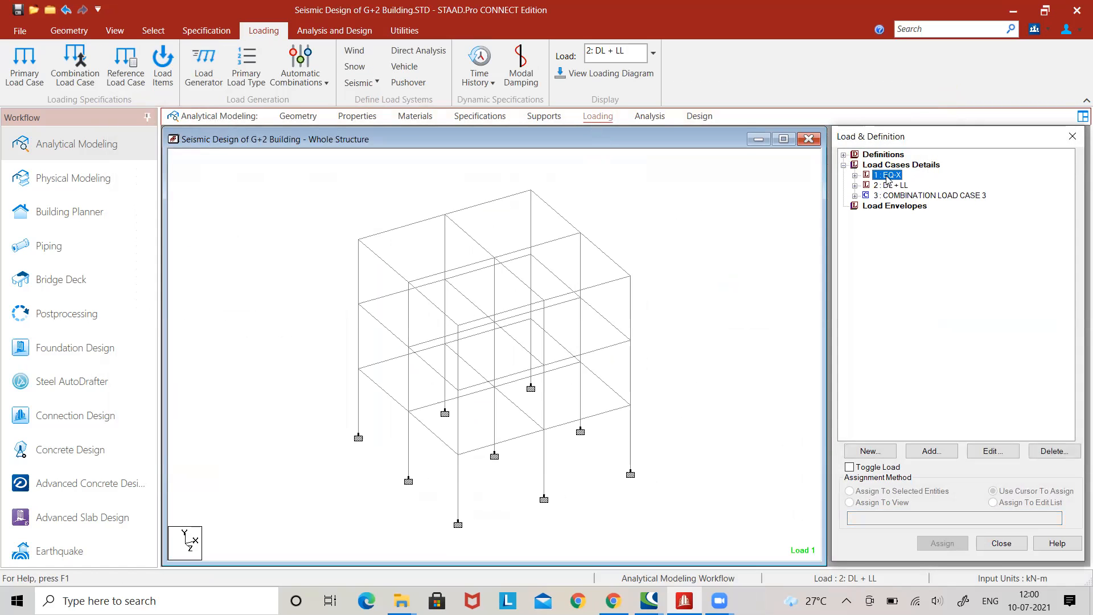
double_click(887, 176)
click(759, 453)
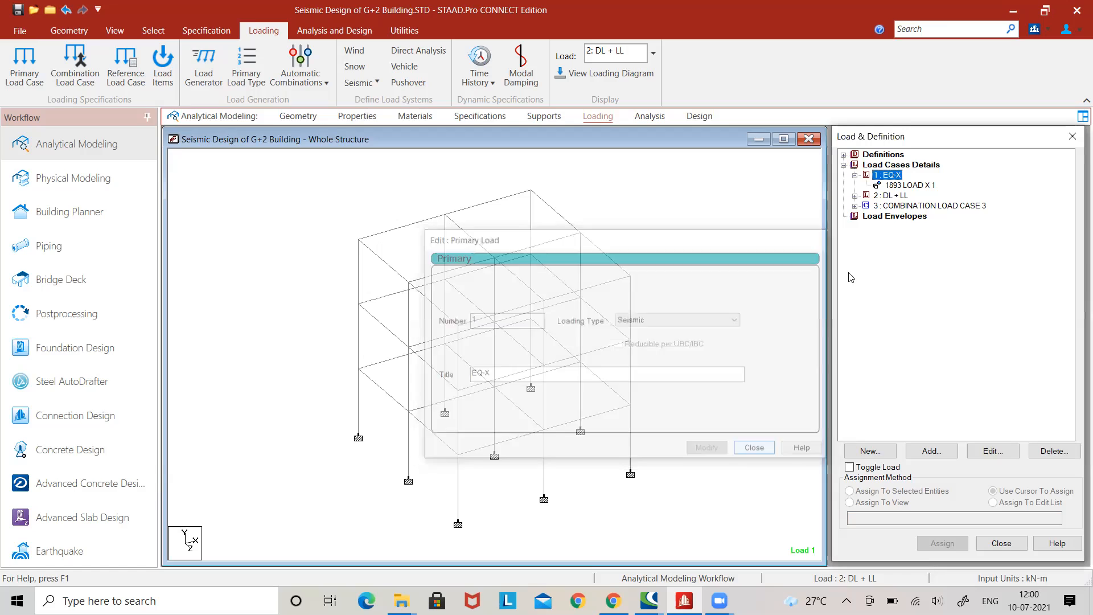
click(907, 185)
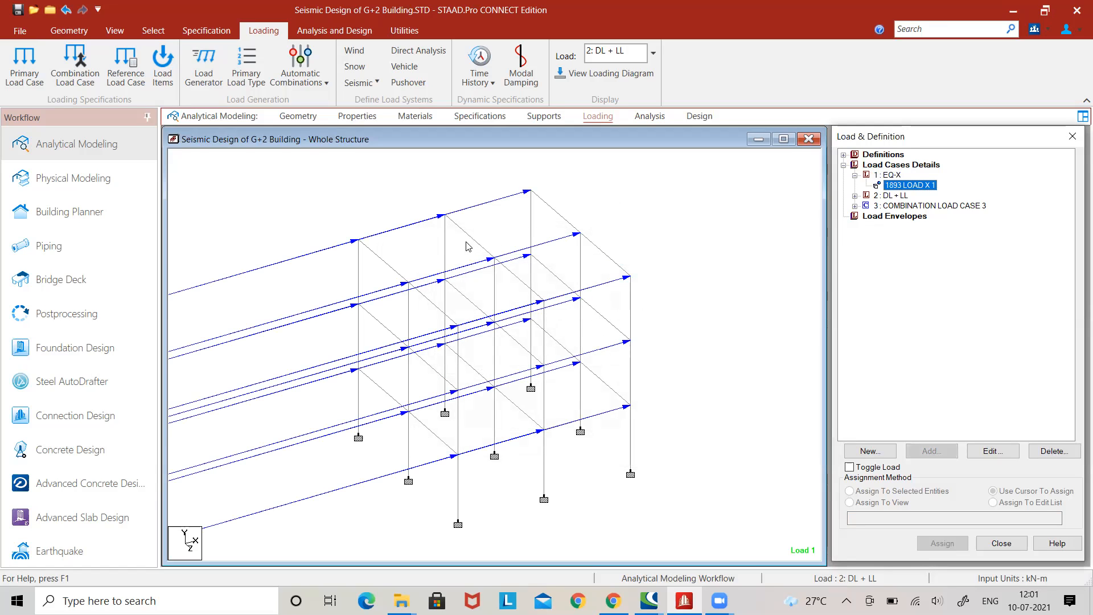
Set the point force display scale to 5 kN per m for the load diagrams.
right_click(656, 207)
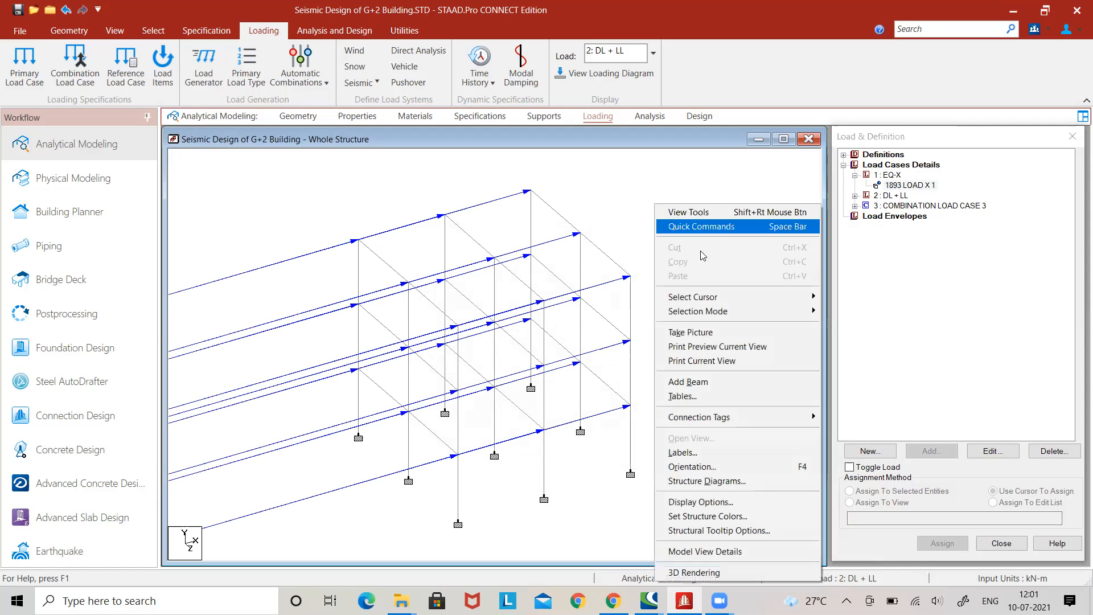
click(704, 451)
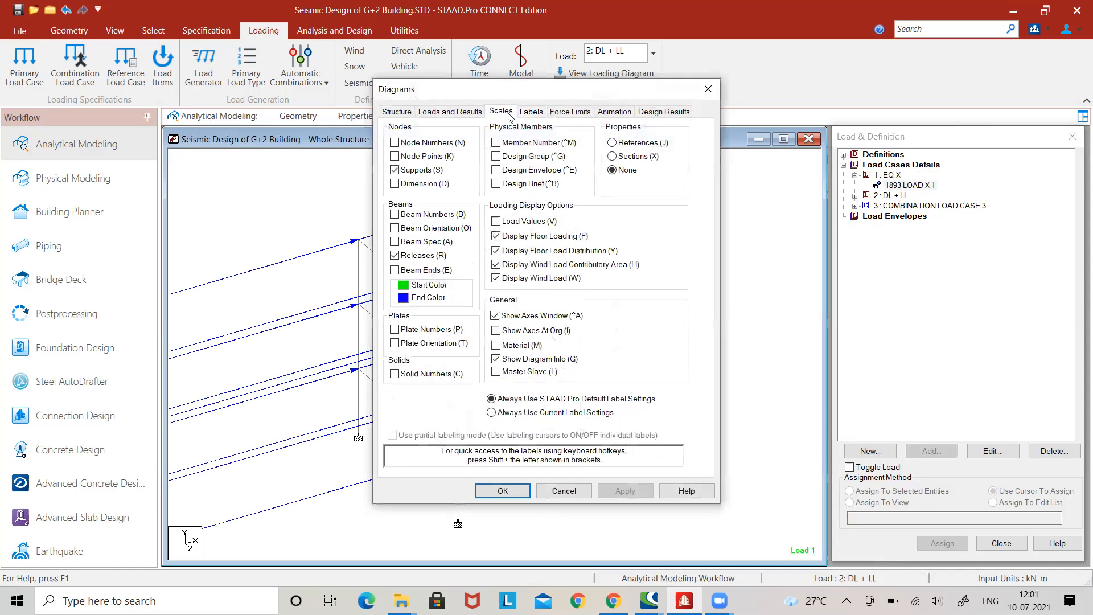
click(501, 111)
drag(464, 146, 450, 149)
text(10)
text(5)
click(618, 490)
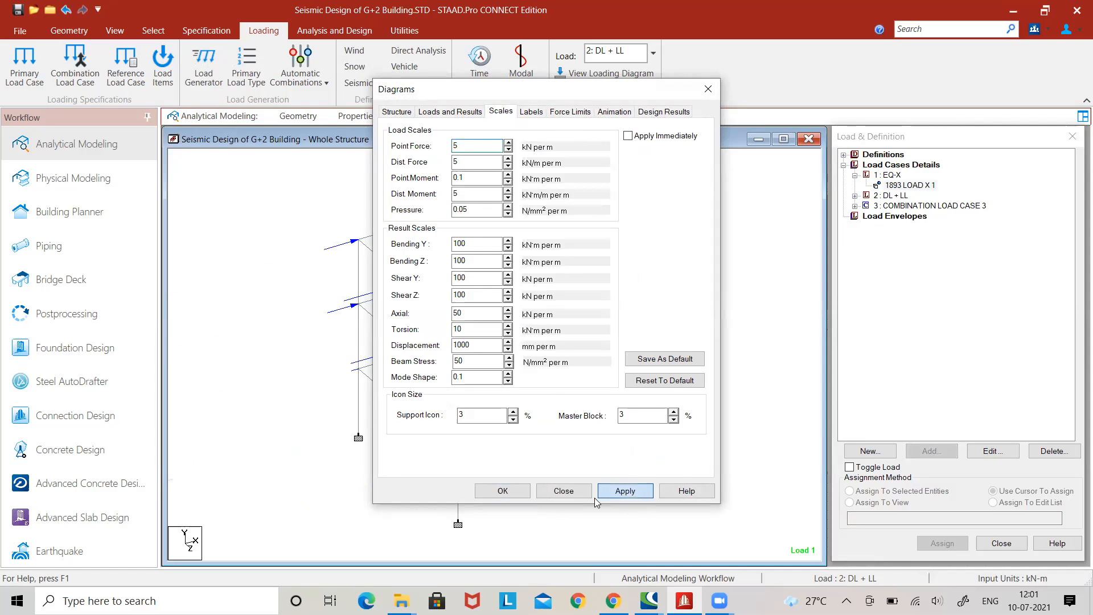
click(502, 490)
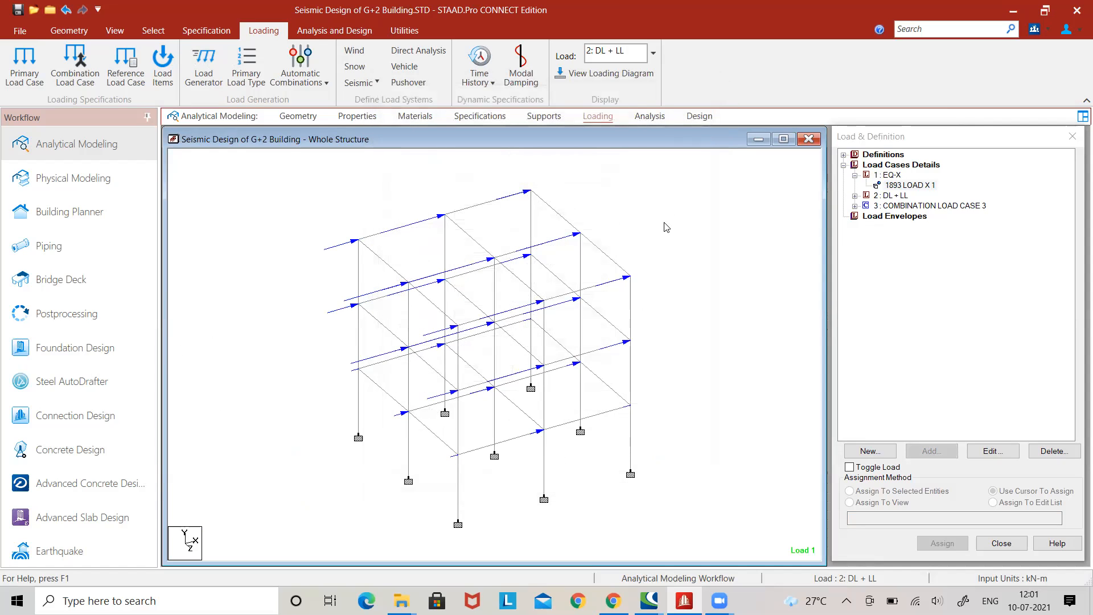
Turn on the load values label for the seismic forces shown on the frame.
right_click(668, 203)
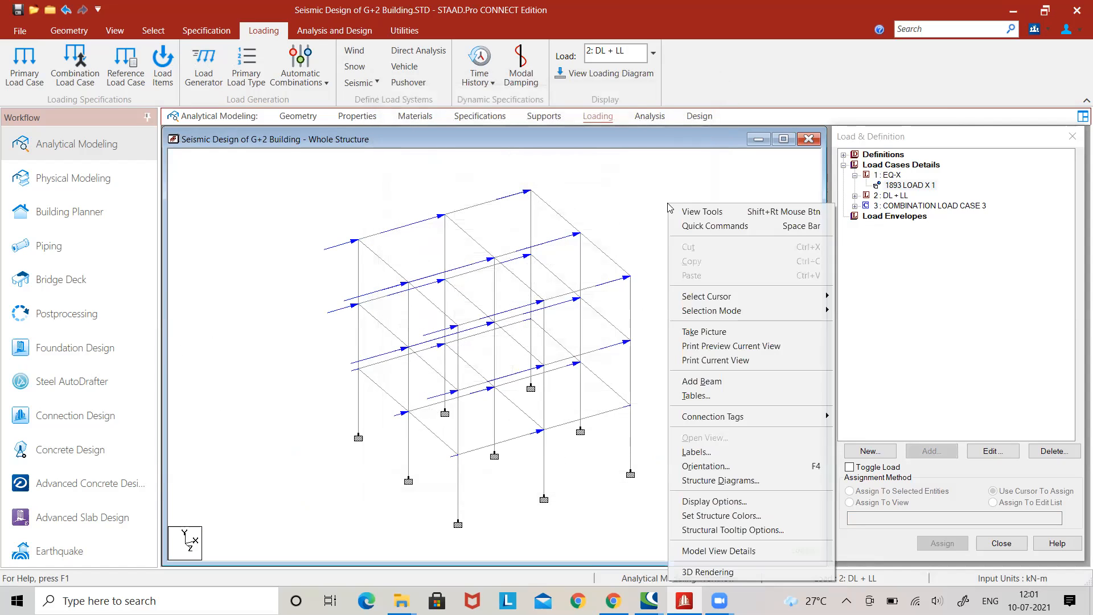
click(698, 451)
click(507, 113)
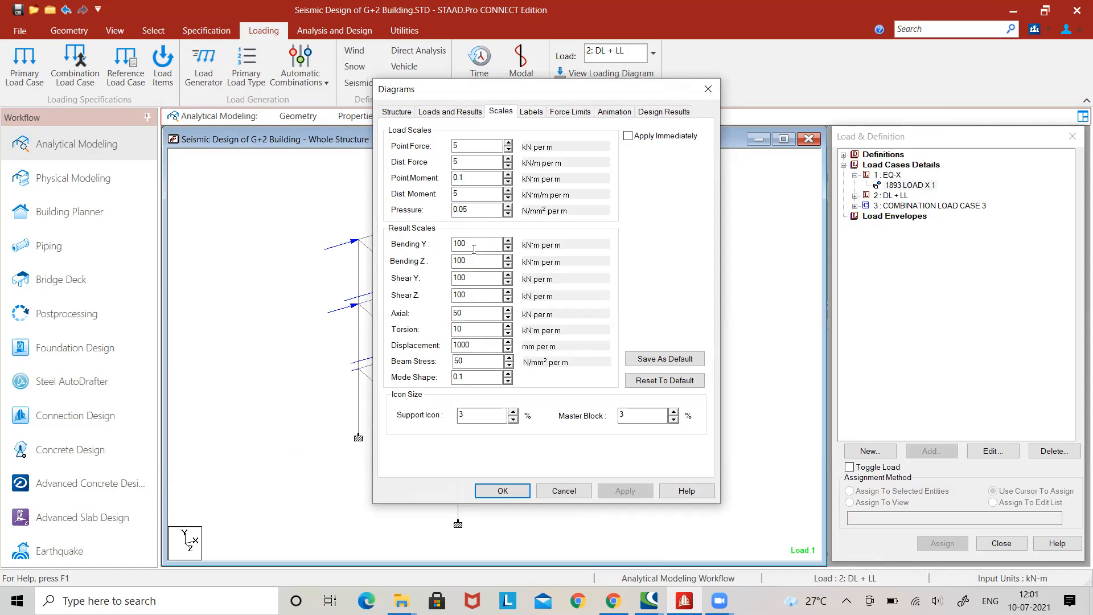
click(531, 112)
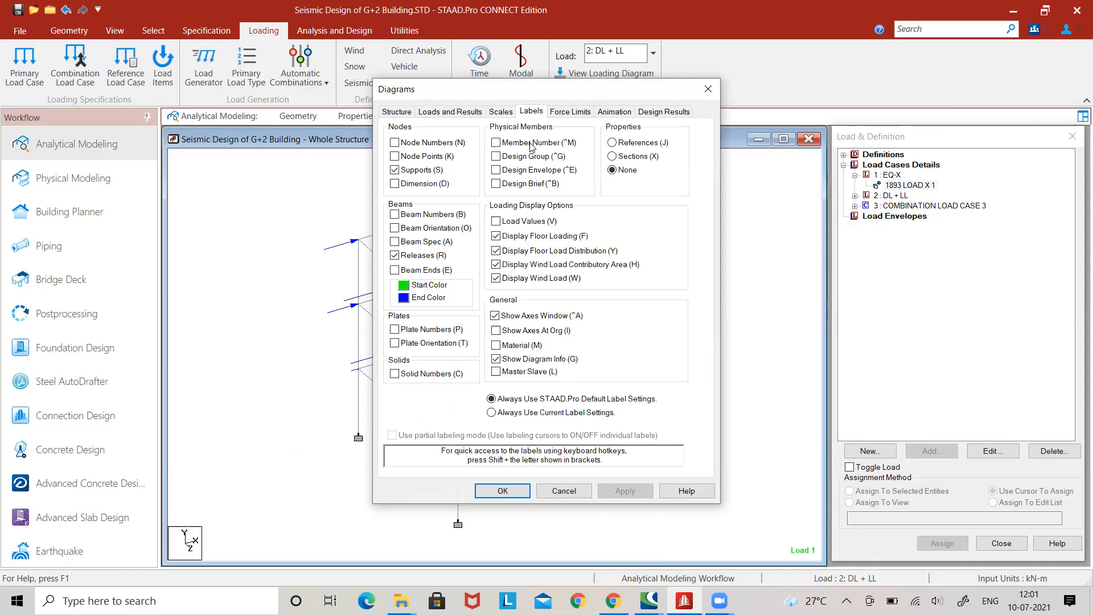
click(496, 222)
click(626, 491)
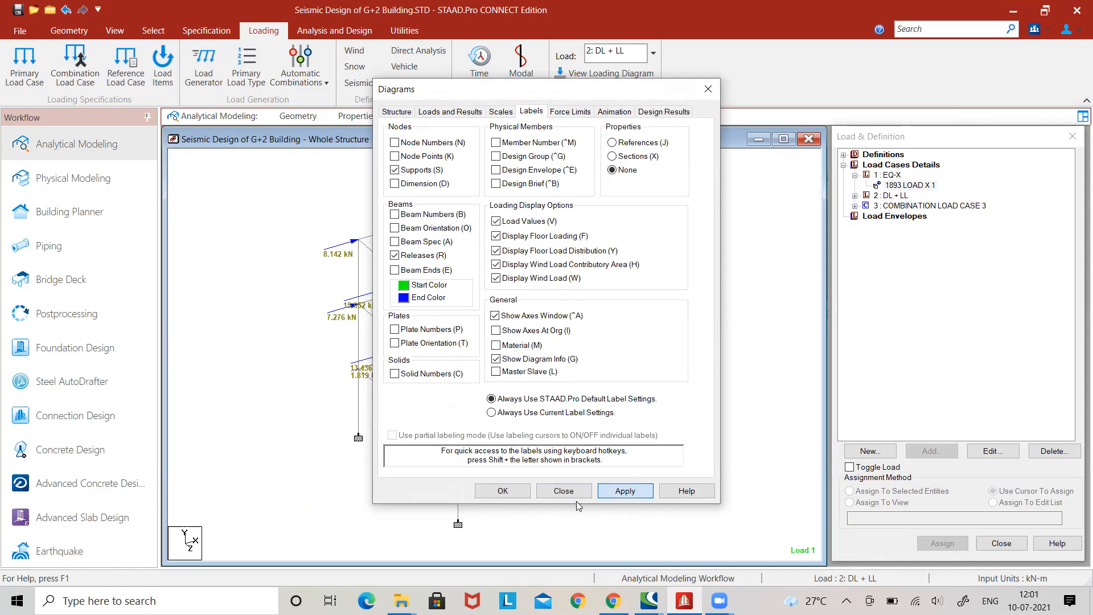
click(502, 491)
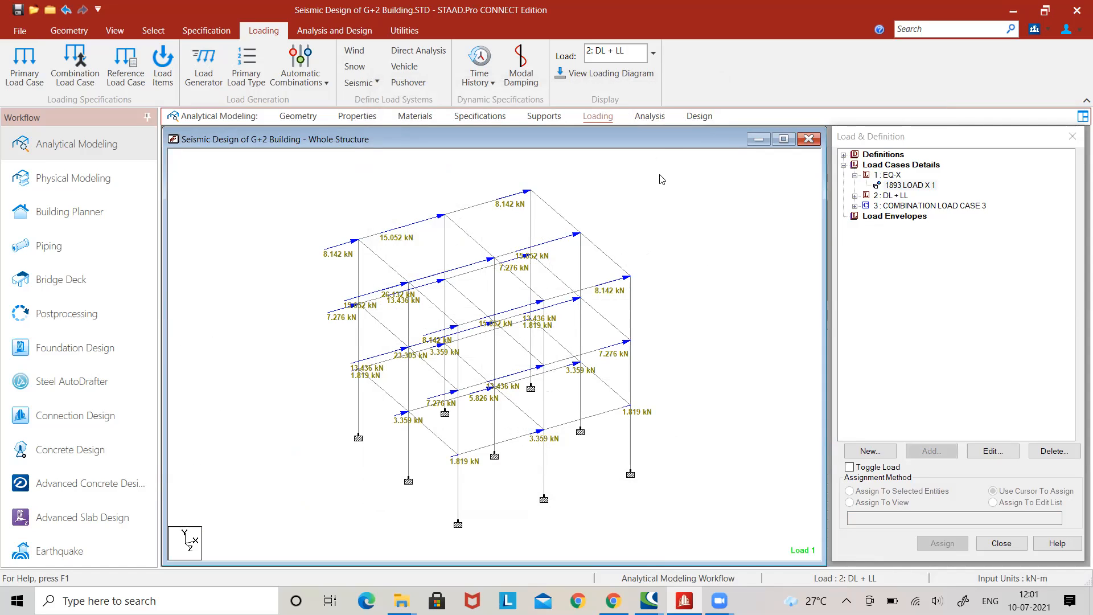
Open the concrete design settings for the whole structure with IS456 as the current code.
click(706, 117)
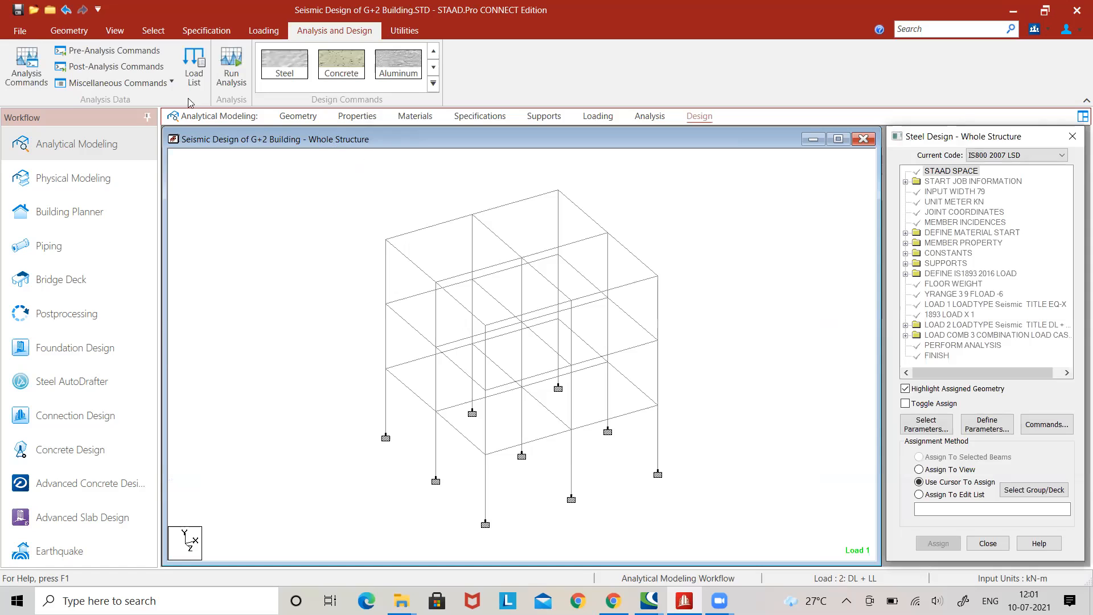
click(341, 62)
click(1059, 155)
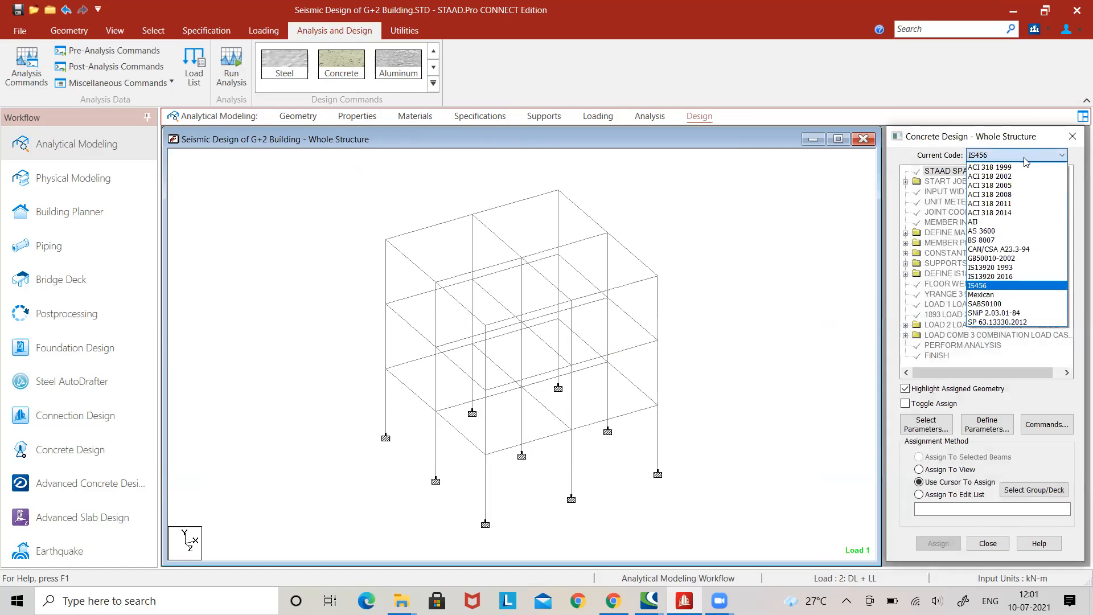
click(993, 287)
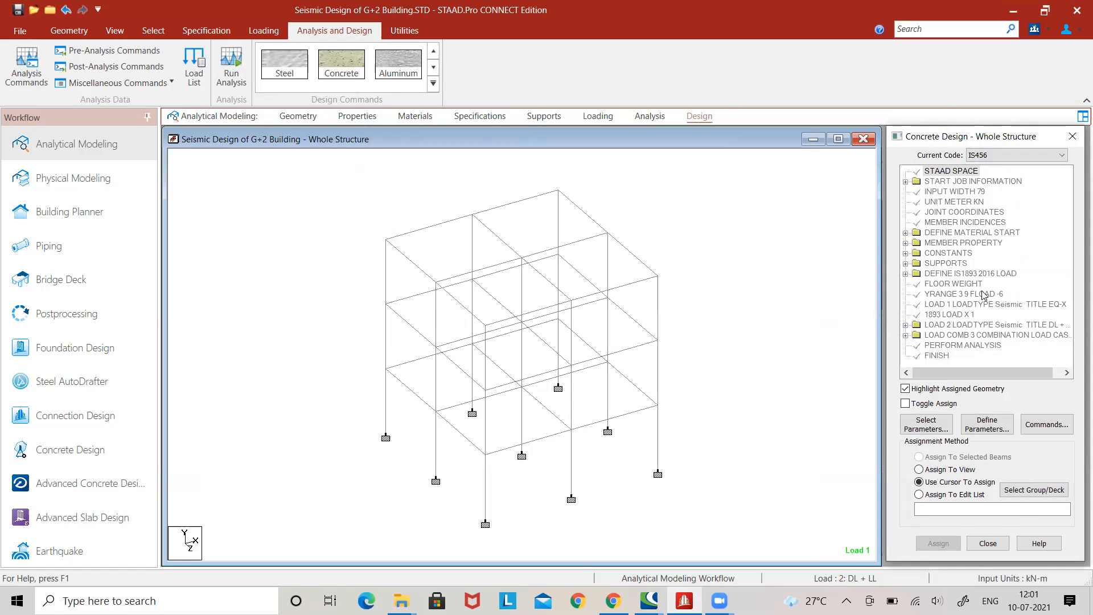
Clear the selected design parameters and select only Fc (compressive strength of concrete) and Fymain (yield strength for main reinforcement steel).
click(930, 427)
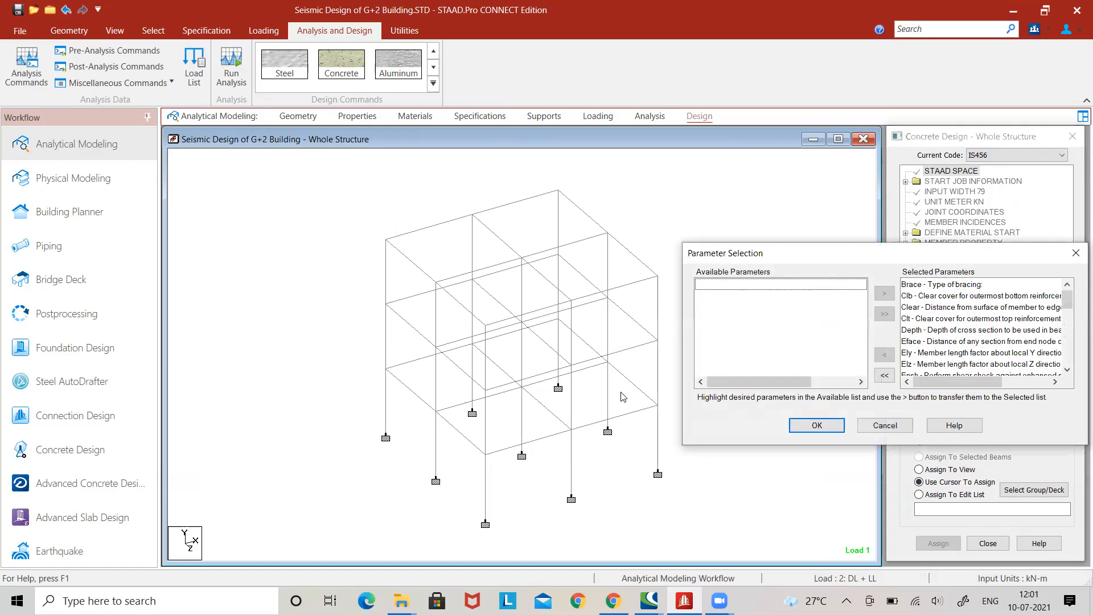
click(883, 376)
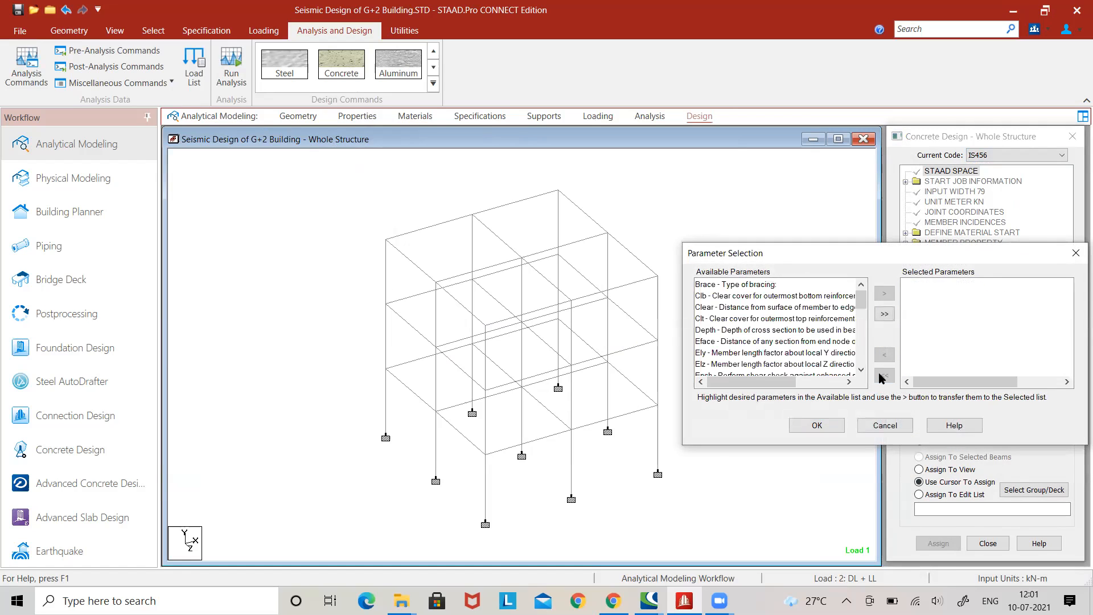
drag(861, 301, 861, 317)
click(860, 369)
click(861, 369)
click(860, 369)
click(860, 285)
click(860, 284)
click(860, 284)
click(860, 284)
click(749, 319)
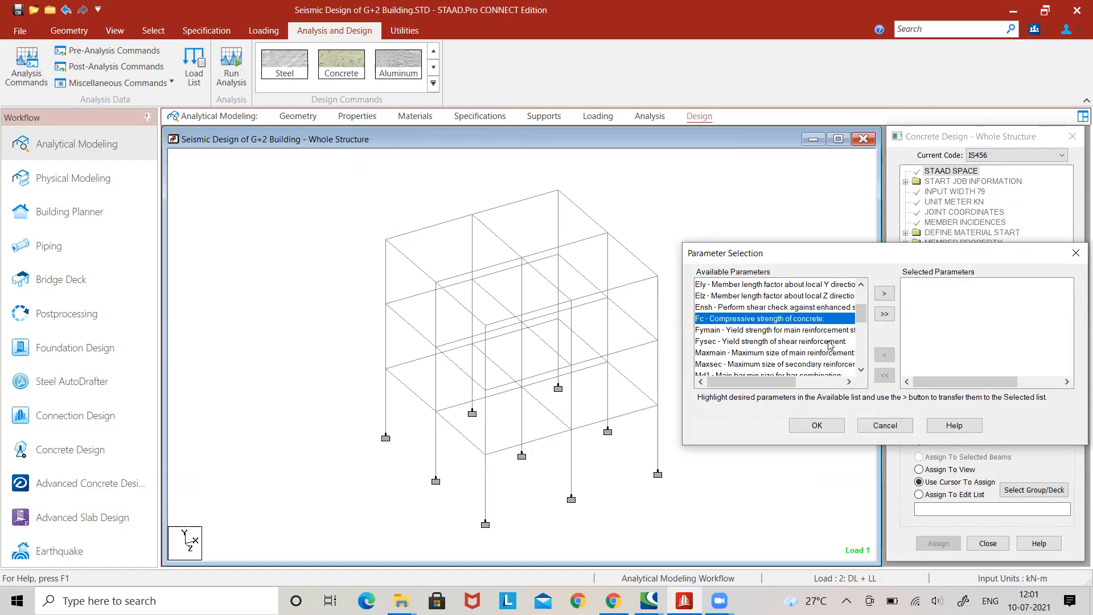
click(884, 294)
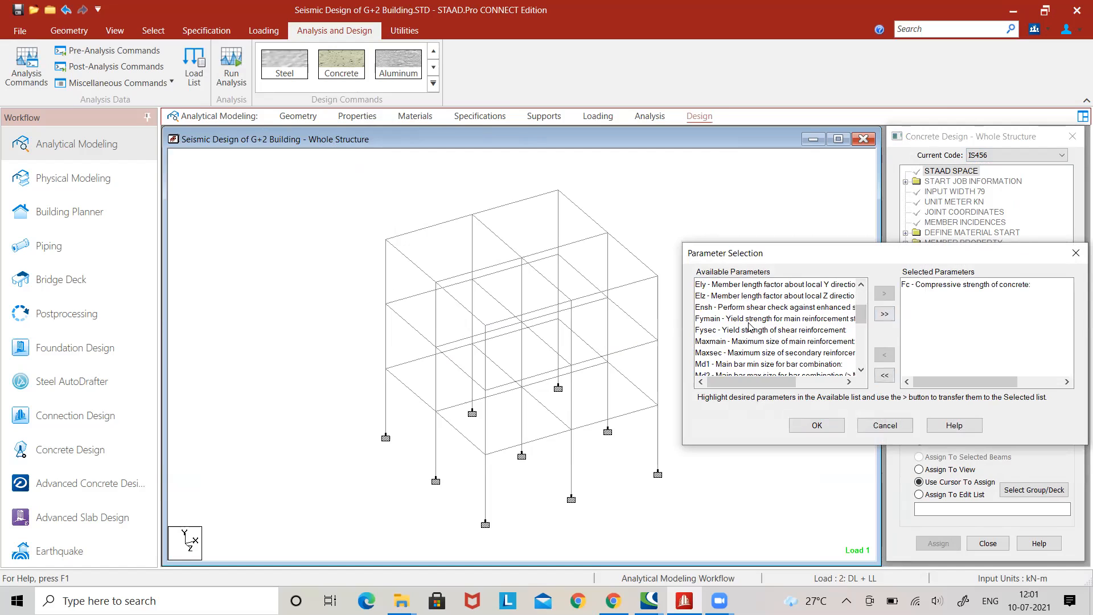
click(749, 321)
click(884, 294)
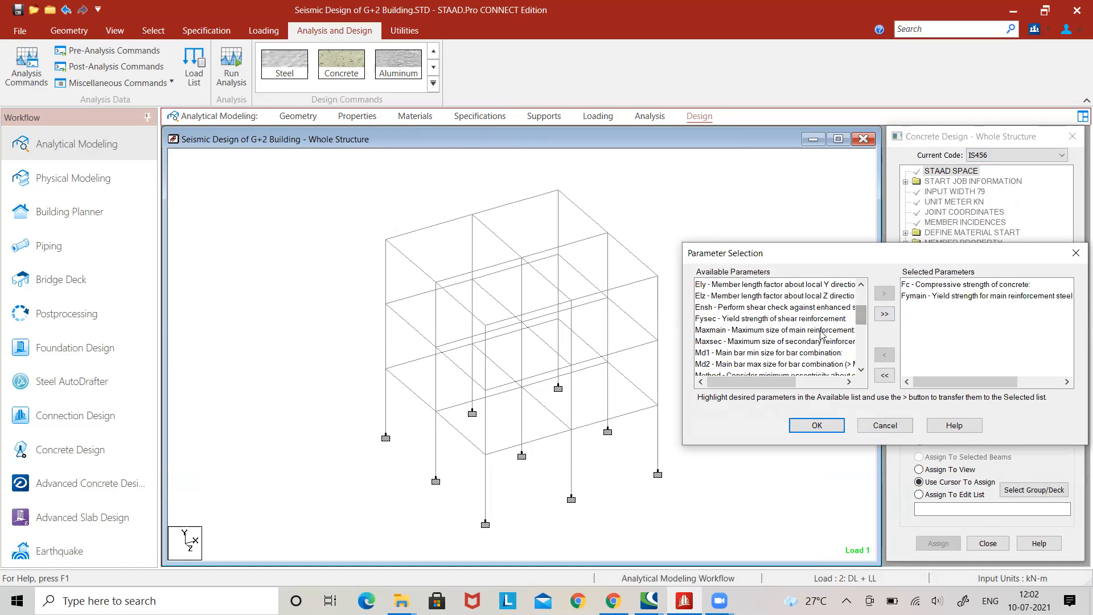
click(814, 426)
Add the FC design parameter with a concrete compressive strength of 25000 kN/m2.
click(981, 431)
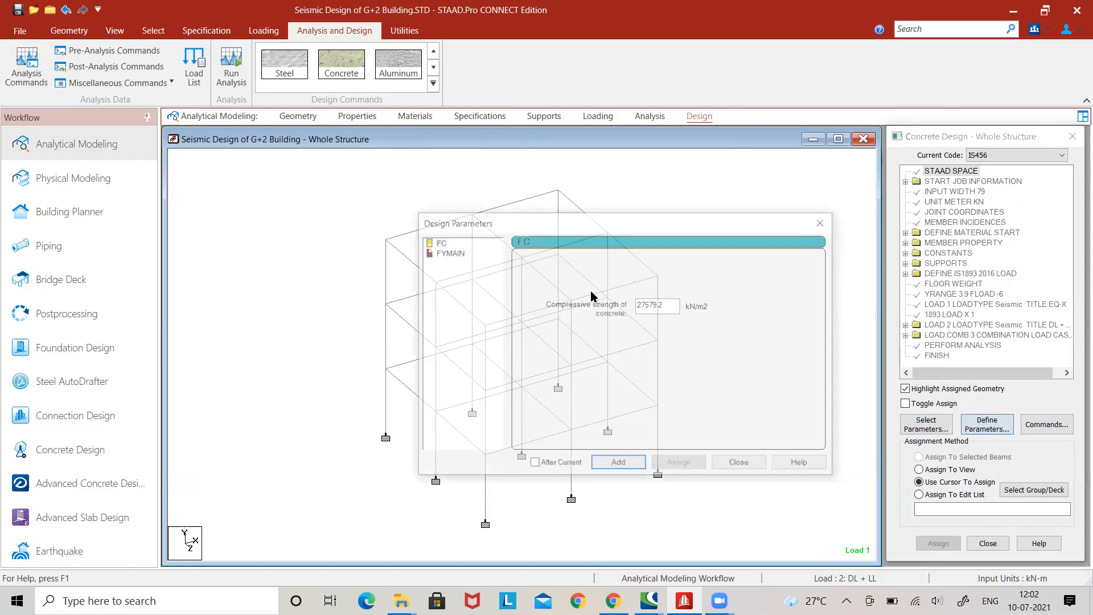
drag(665, 305, 624, 305)
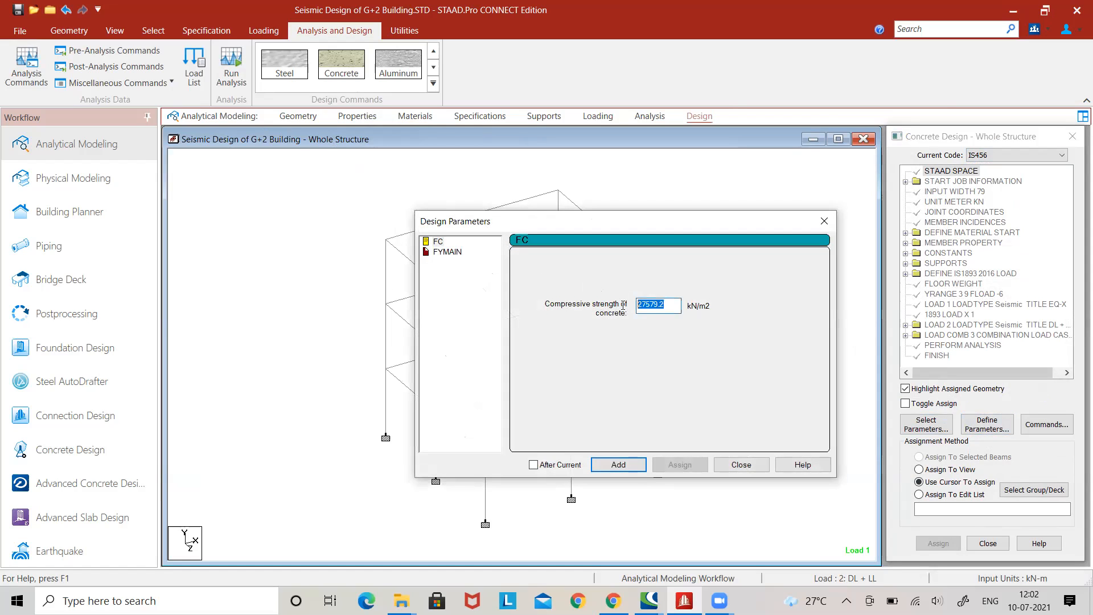
text(2500)
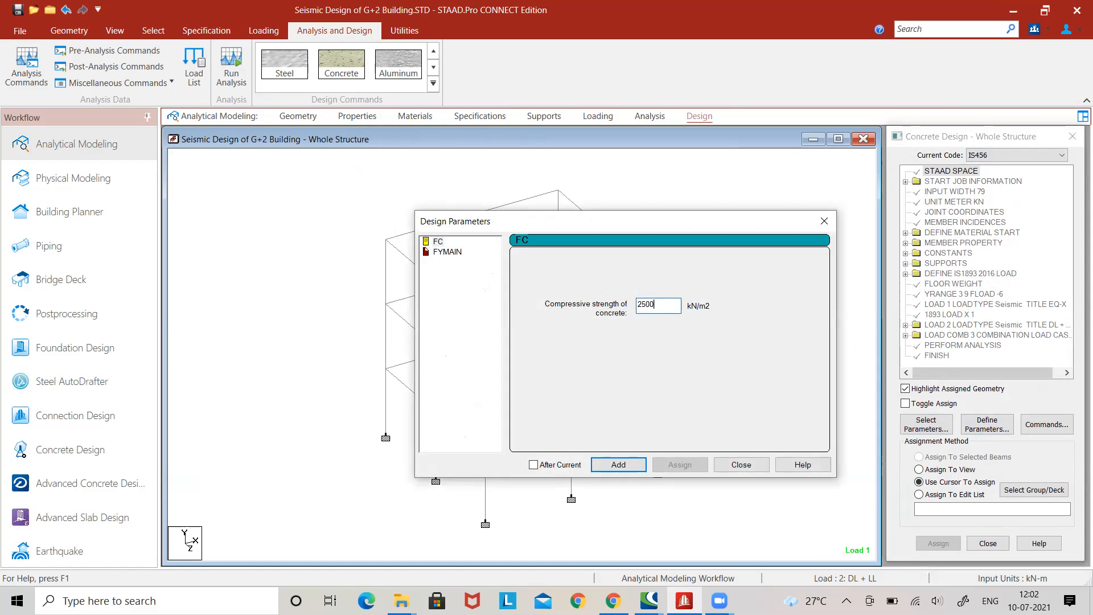
text(0)
click(620, 464)
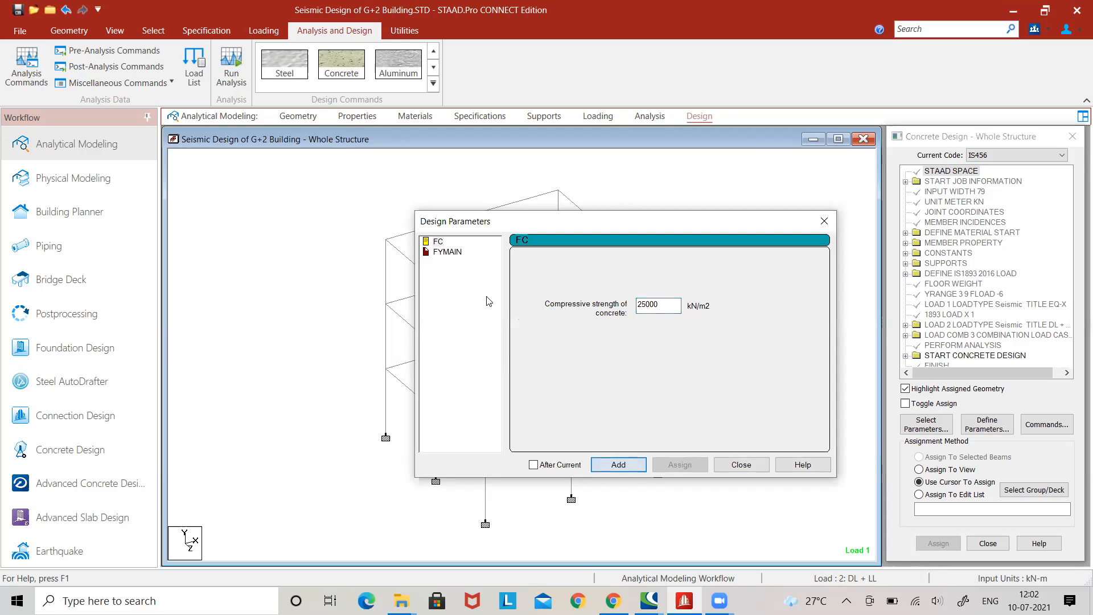
Add the FYMAIN design parameter with a main reinforcement yield strength of 415000 kN/m2.
click(448, 252)
double_click(656, 305)
text(415000)
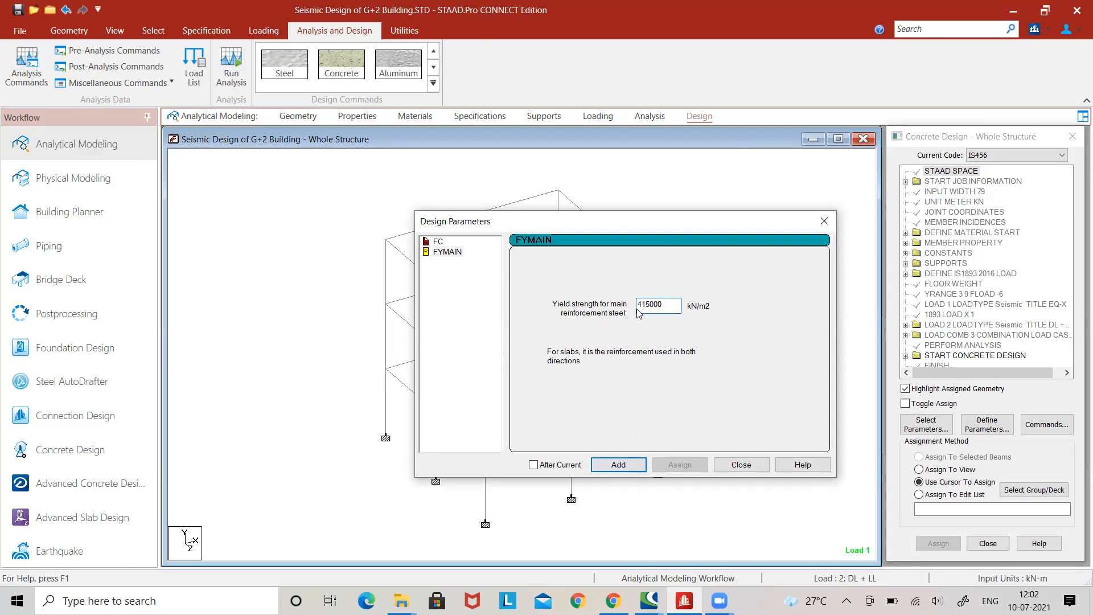
click(620, 464)
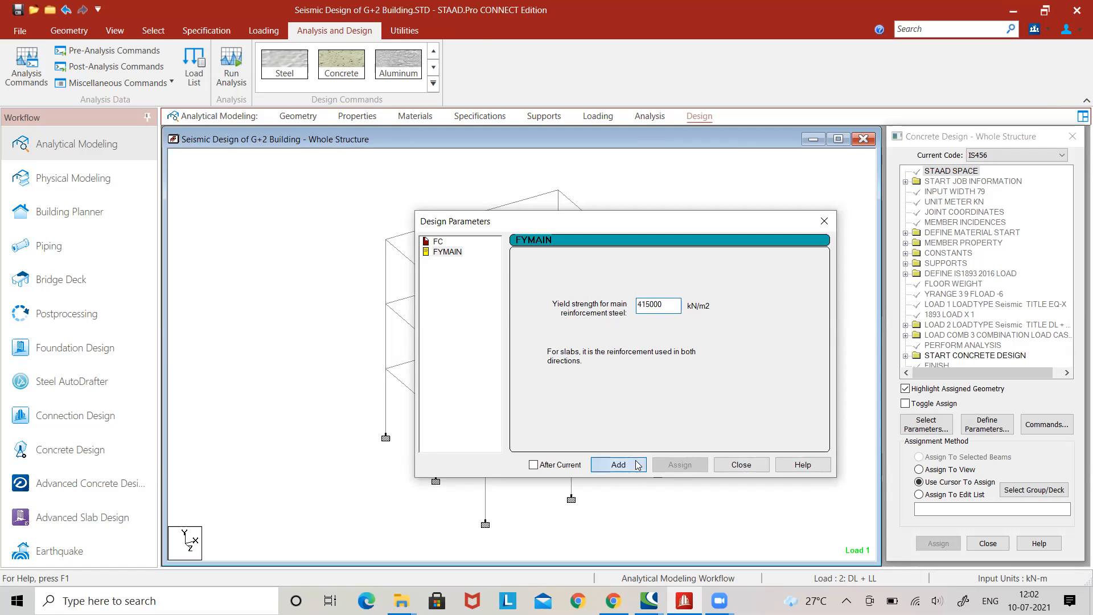
click(740, 465)
Add the Design Beam and Design Column commands to the concrete design.
click(1046, 424)
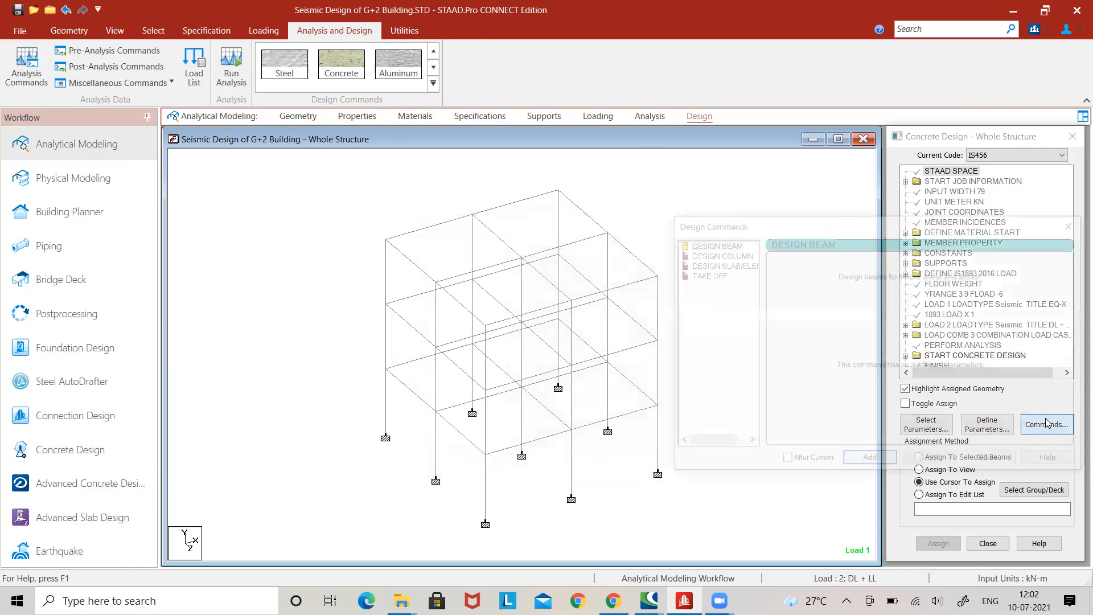
click(870, 462)
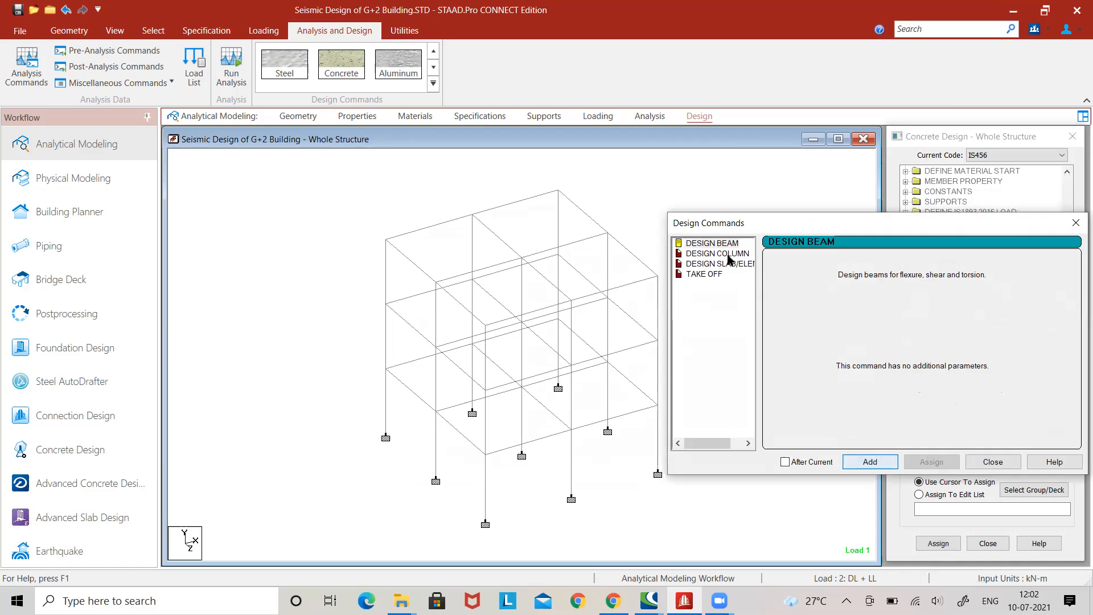
click(872, 462)
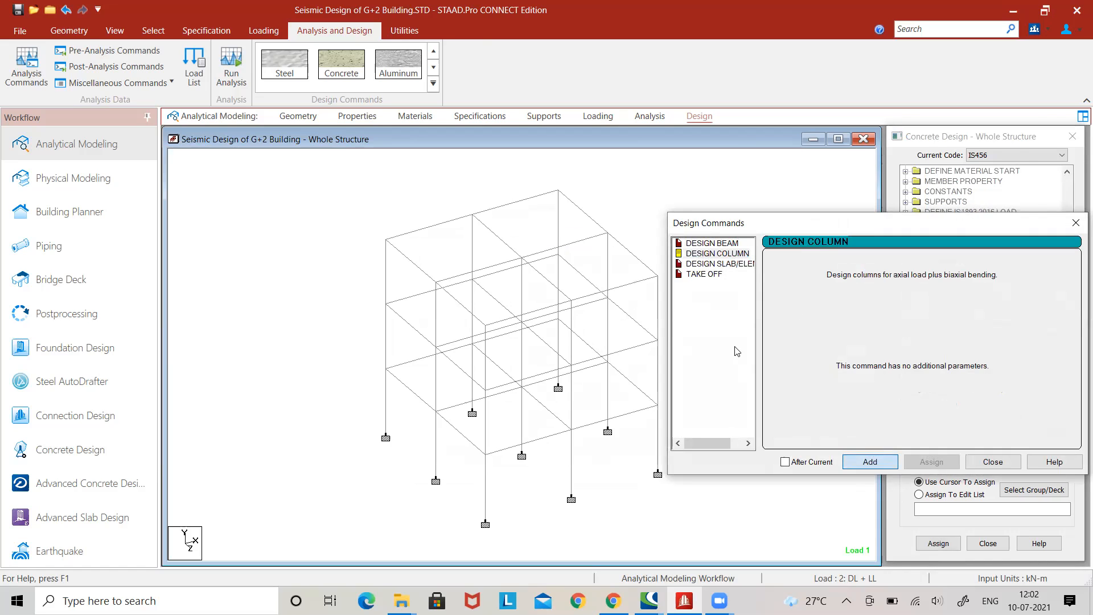
Add the Take Off command to the concrete design and finish adding design commands.
click(718, 276)
click(849, 463)
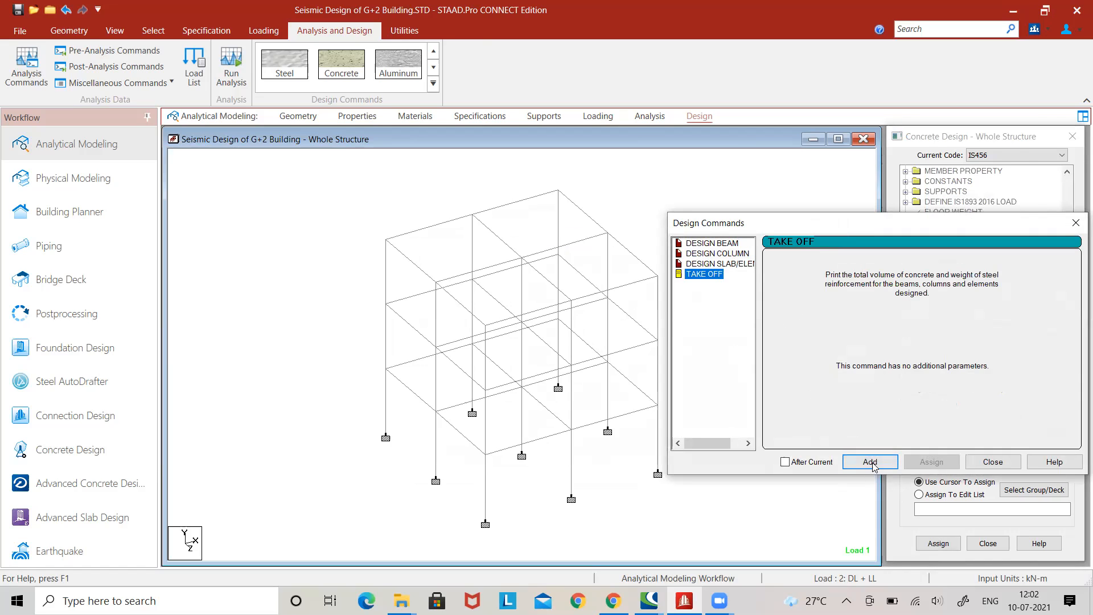
click(993, 462)
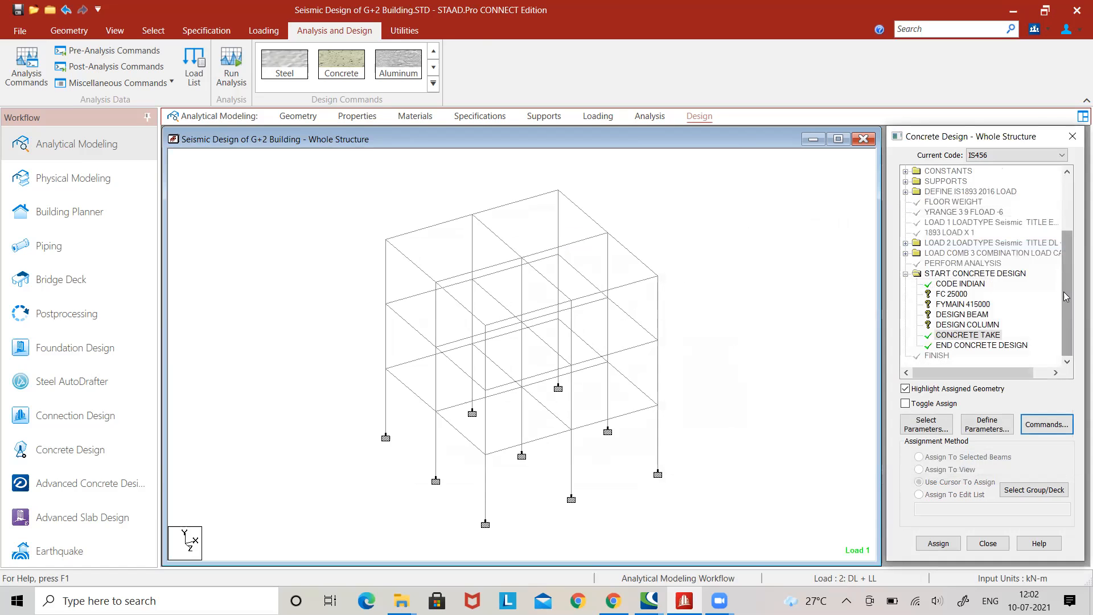
Assign the FC 25000 design parameter to all members in the view.
click(962, 295)
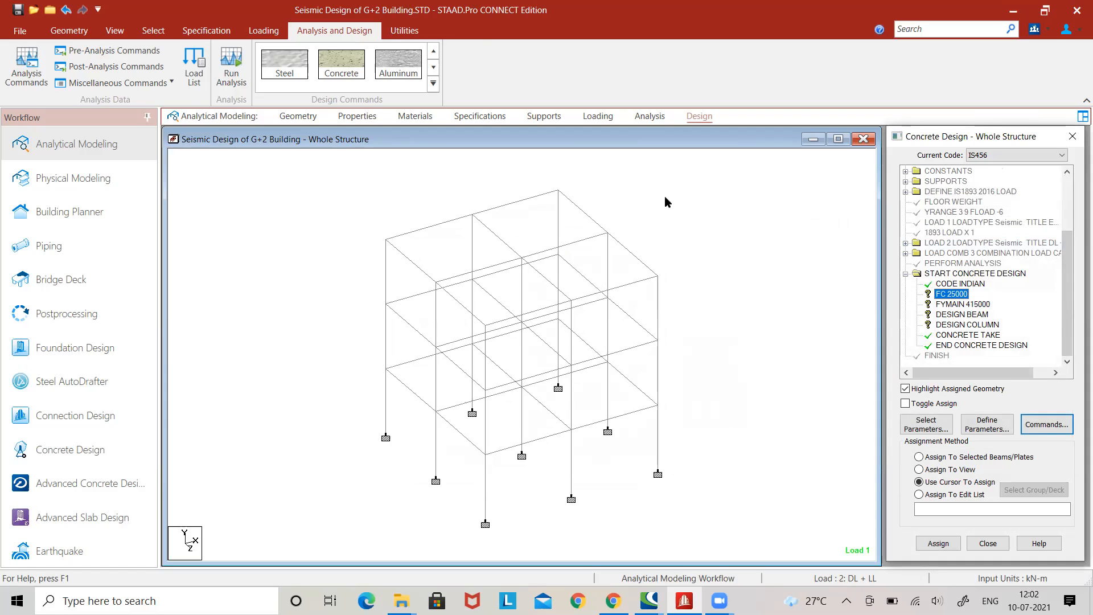
click(950, 470)
click(940, 543)
click(987, 384)
Assign the FYMAIN 415000 design parameter to all members in the view.
click(975, 305)
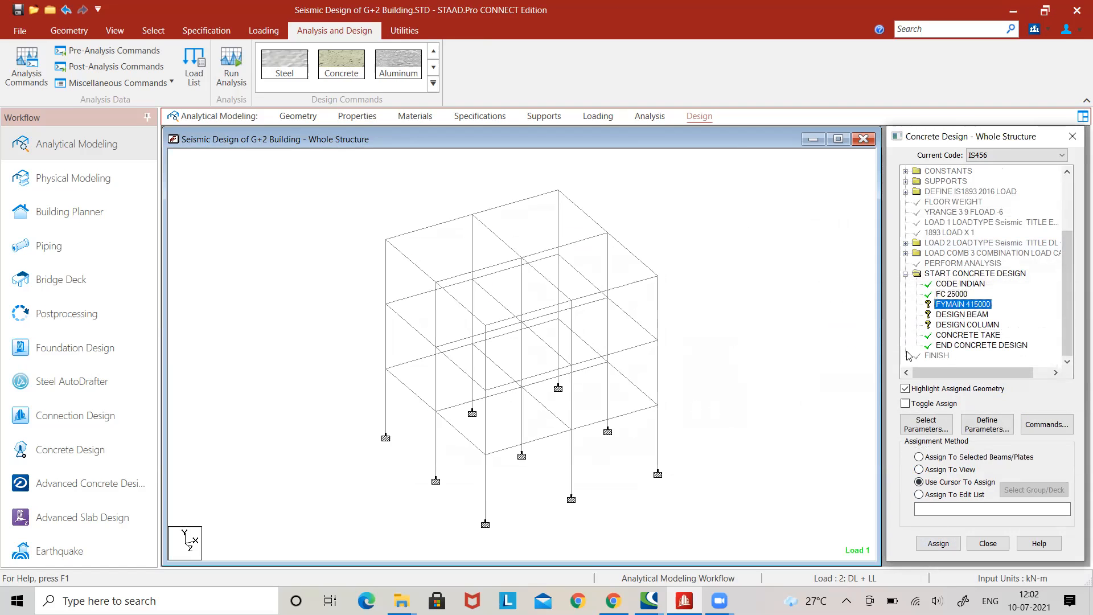
click(950, 470)
click(940, 543)
click(988, 397)
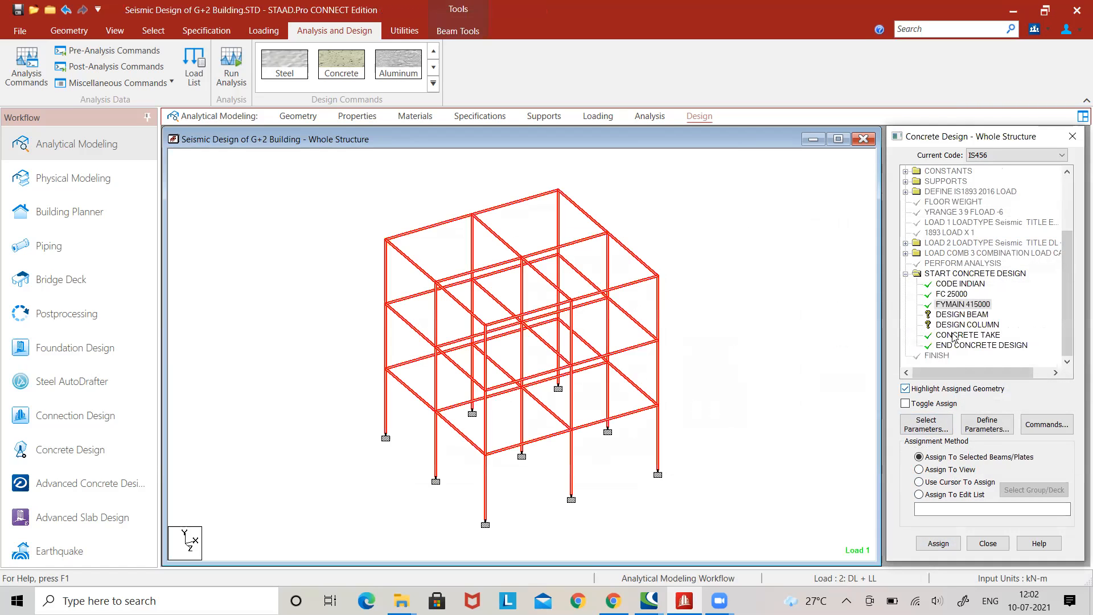
Assign the Design Beam command to all beams parallel to the X and Z axes.
click(962, 317)
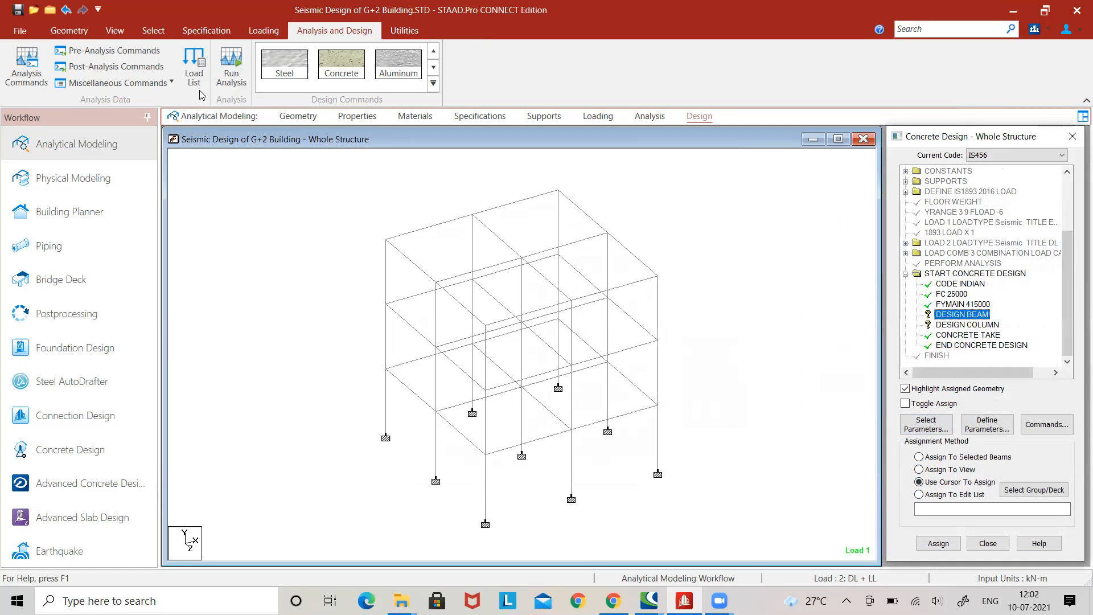
click(160, 31)
click(564, 51)
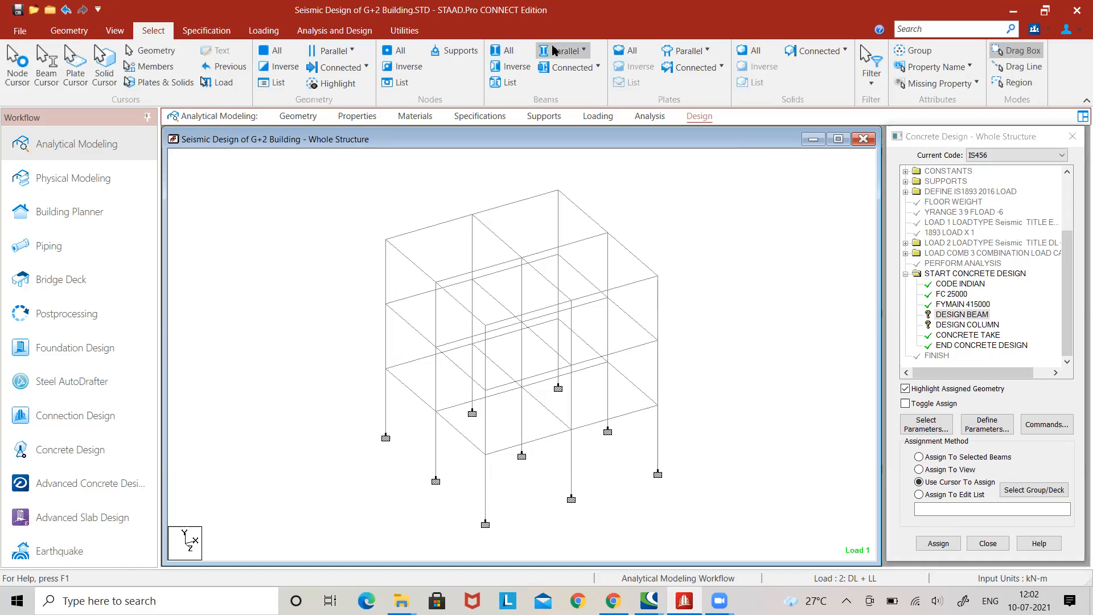
click(576, 72)
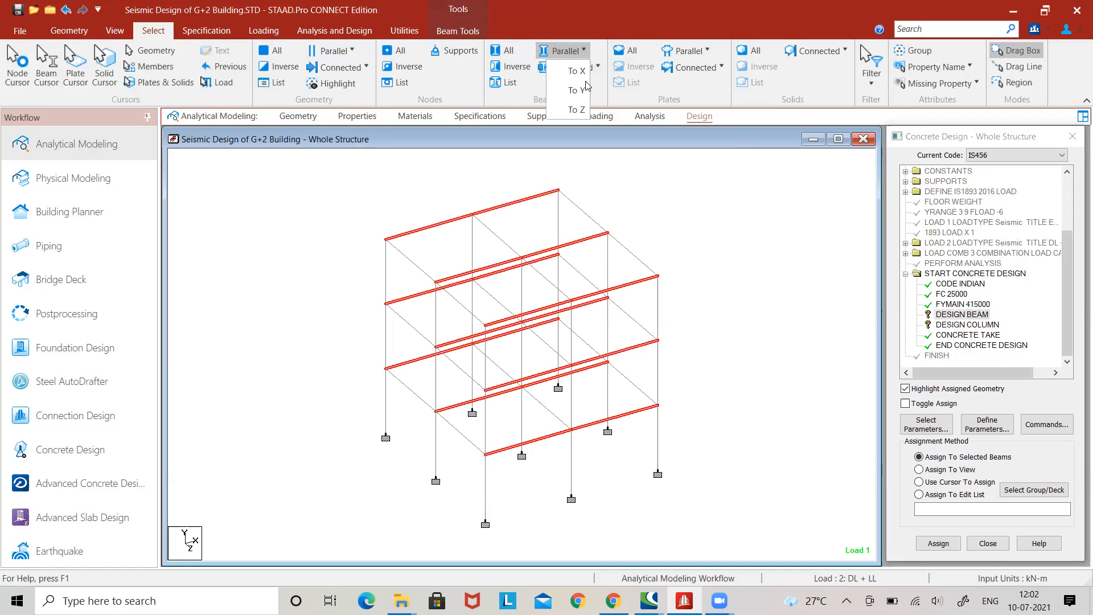
click(576, 109)
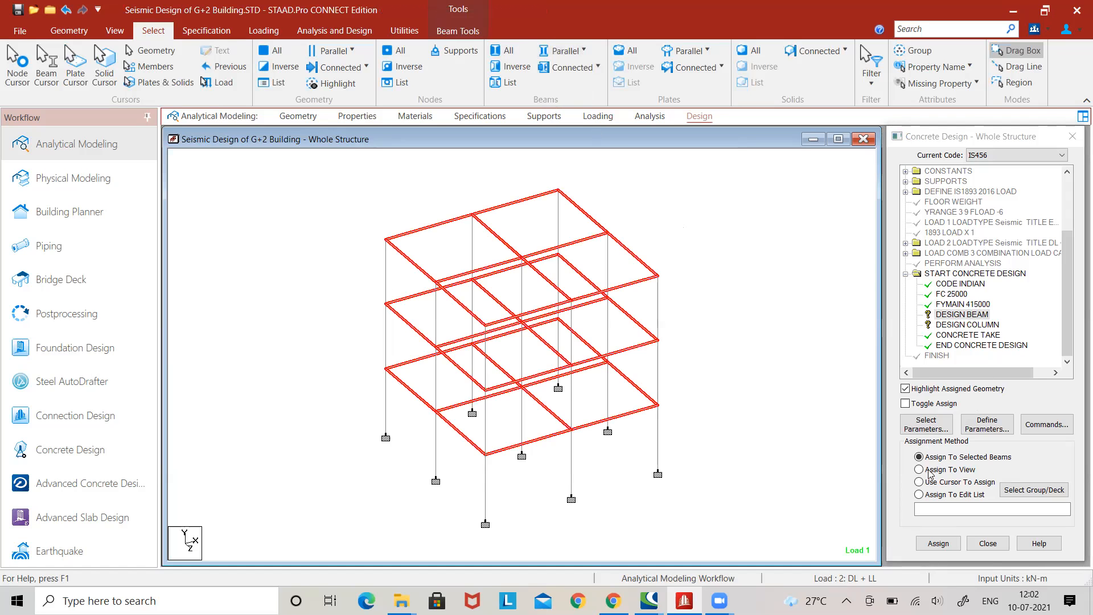
click(938, 543)
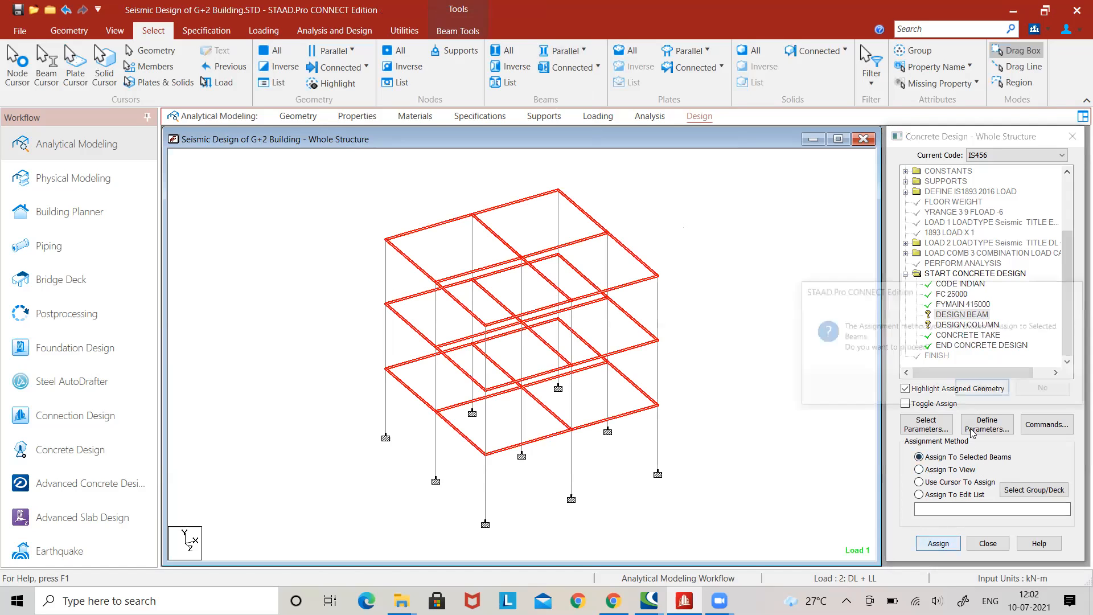
click(981, 388)
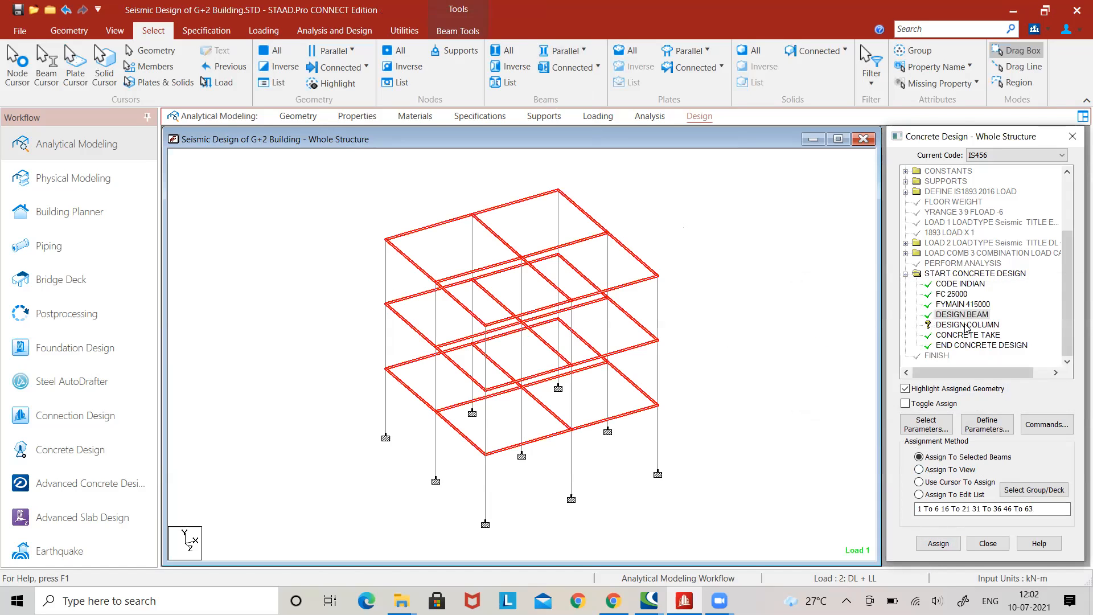
Assign the Design Column command to all members parallel to the Y axis.
click(967, 325)
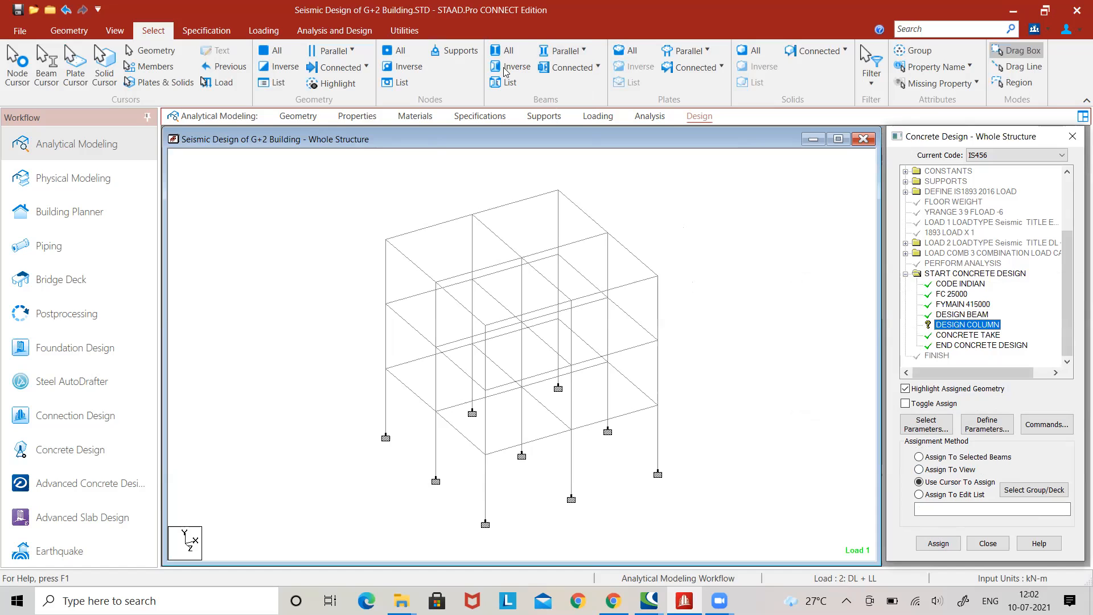
click(567, 51)
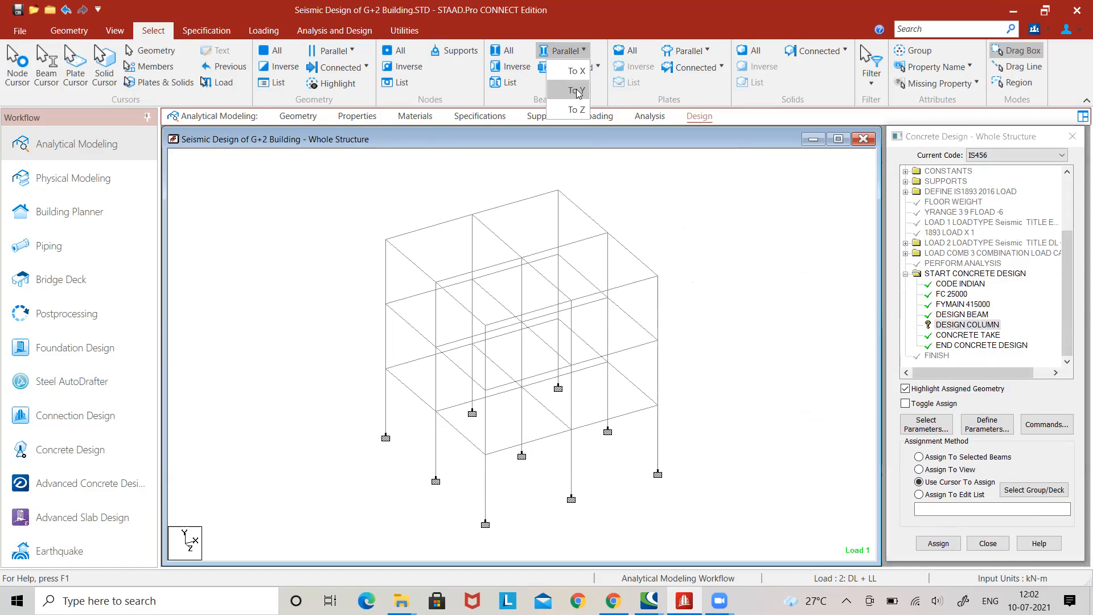
click(582, 90)
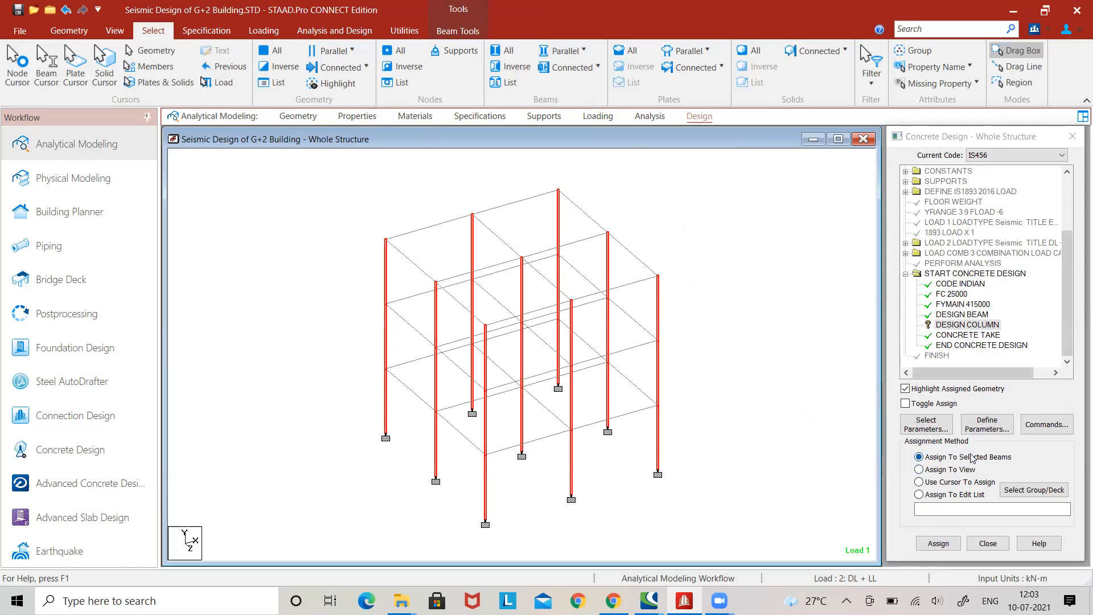
click(939, 544)
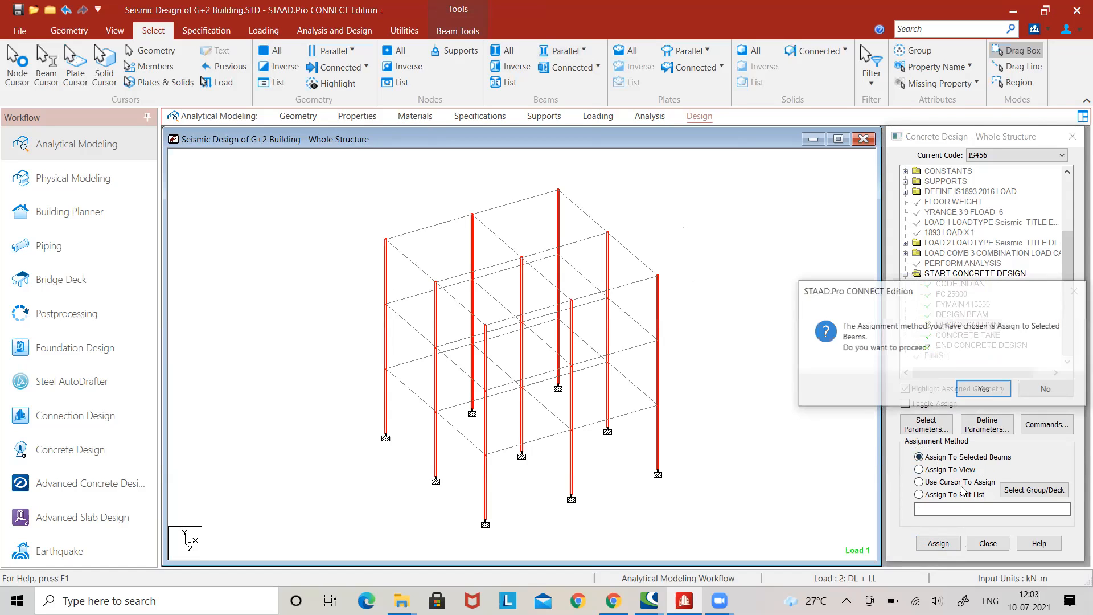
click(978, 387)
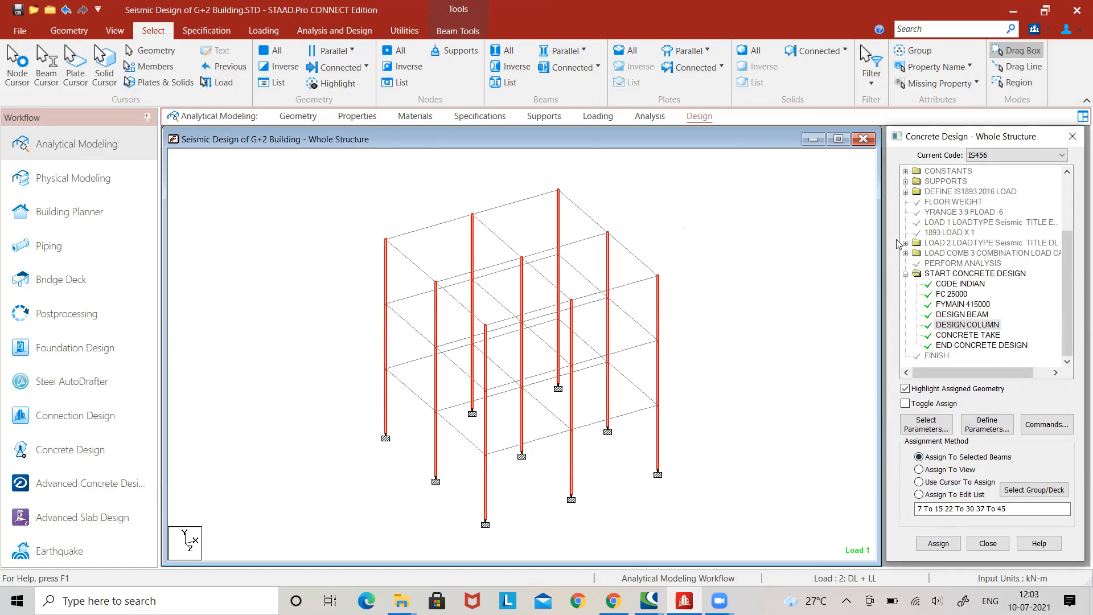
Add another Perform Analysis command with the No Print option after the concrete design.
click(355, 31)
click(27, 65)
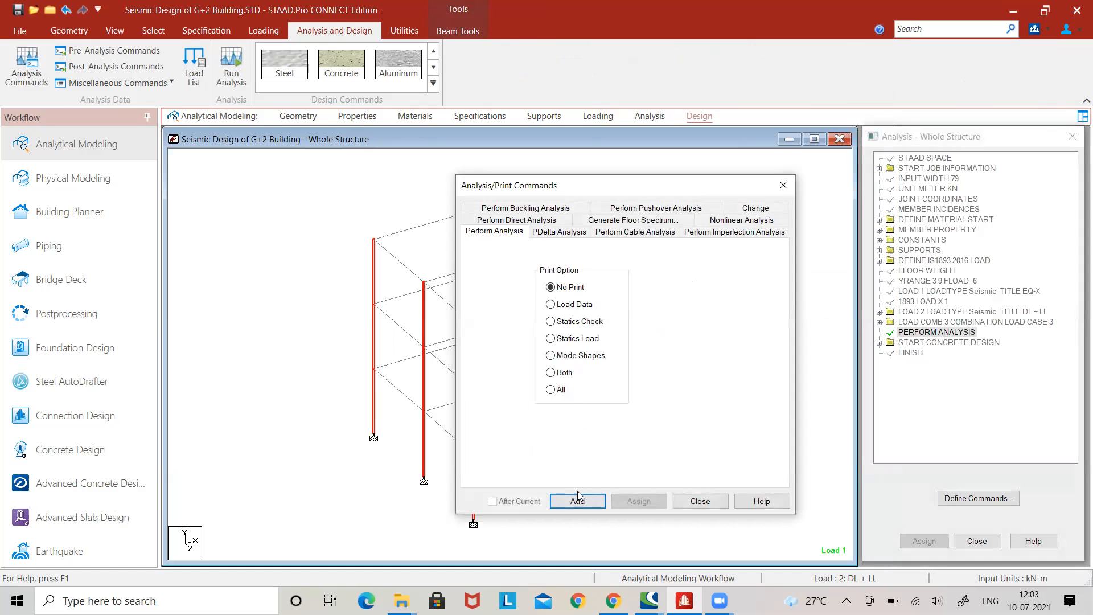
click(578, 501)
click(700, 501)
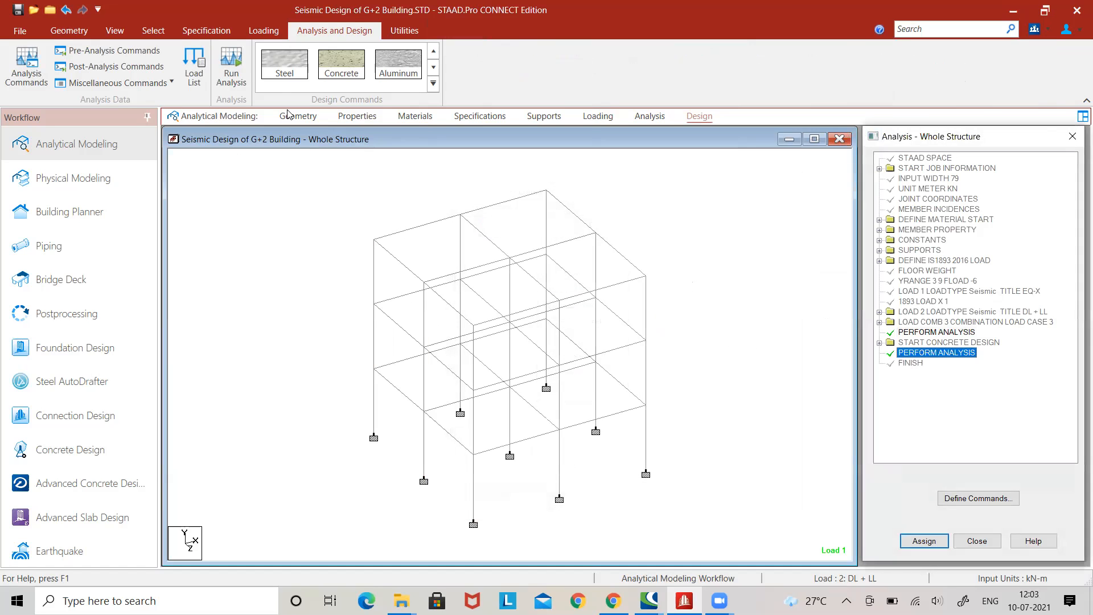
Run the analysis and design, saving the modified structure.
click(234, 71)
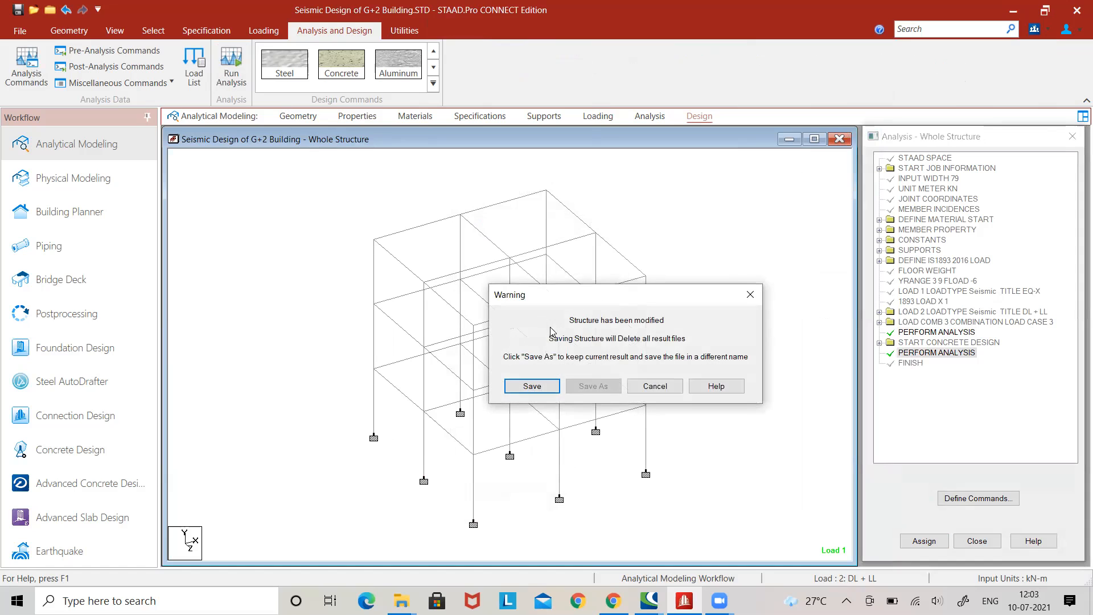
click(549, 386)
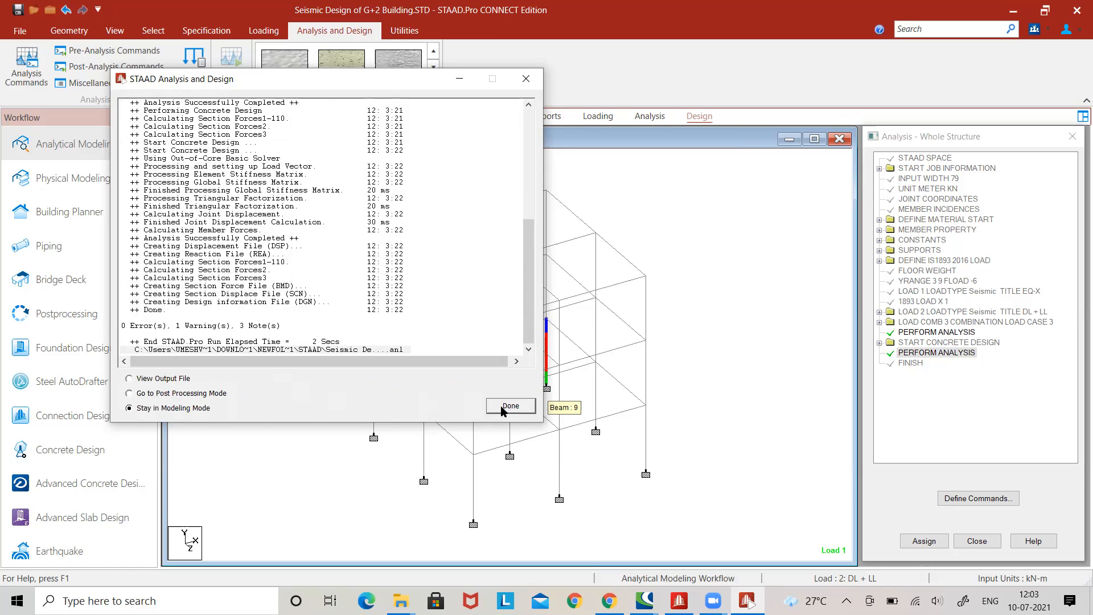
Go to Post Processing Mode and apply the results setup with load cases EQ-X, DL + LL and Combination Load Case 3.
click(216, 393)
click(506, 406)
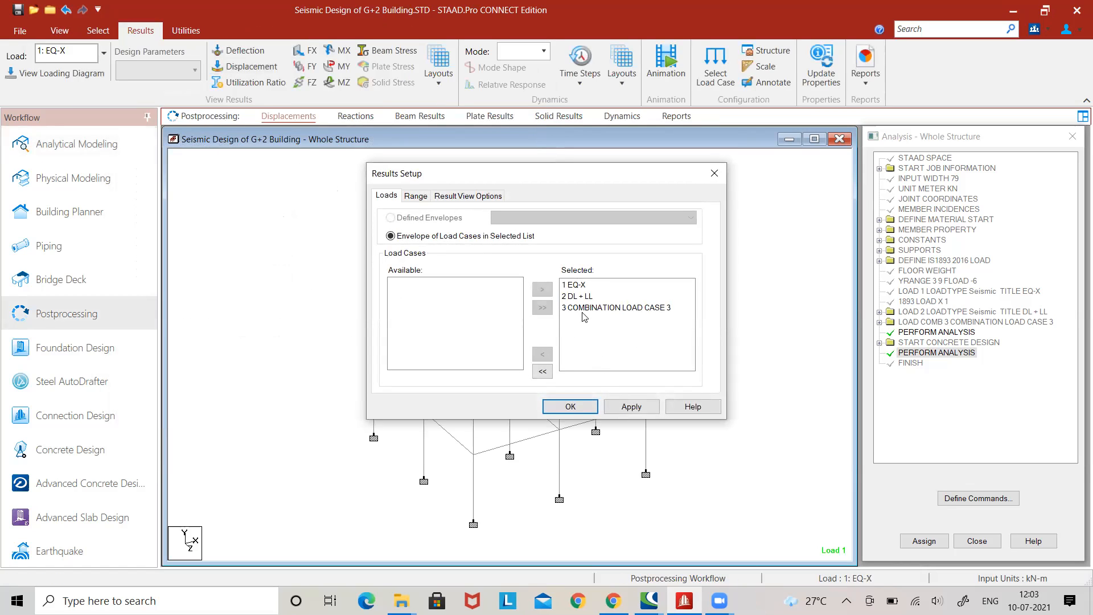
click(630, 406)
click(571, 407)
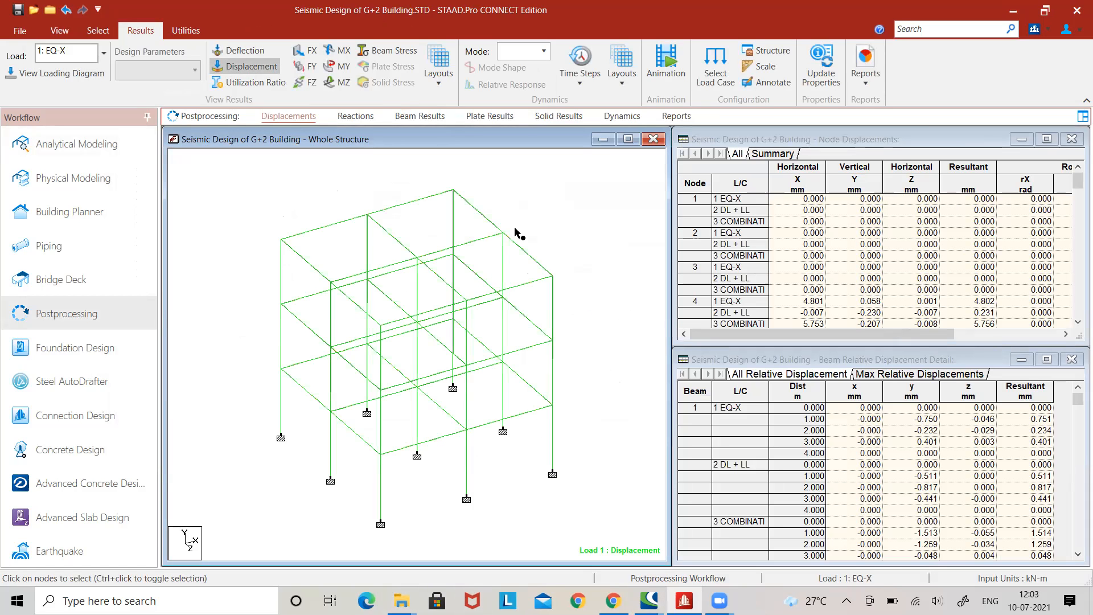
View the structure's displacement under load case 2: DL + LL and under 3: Combination Load Case 3.
click(105, 56)
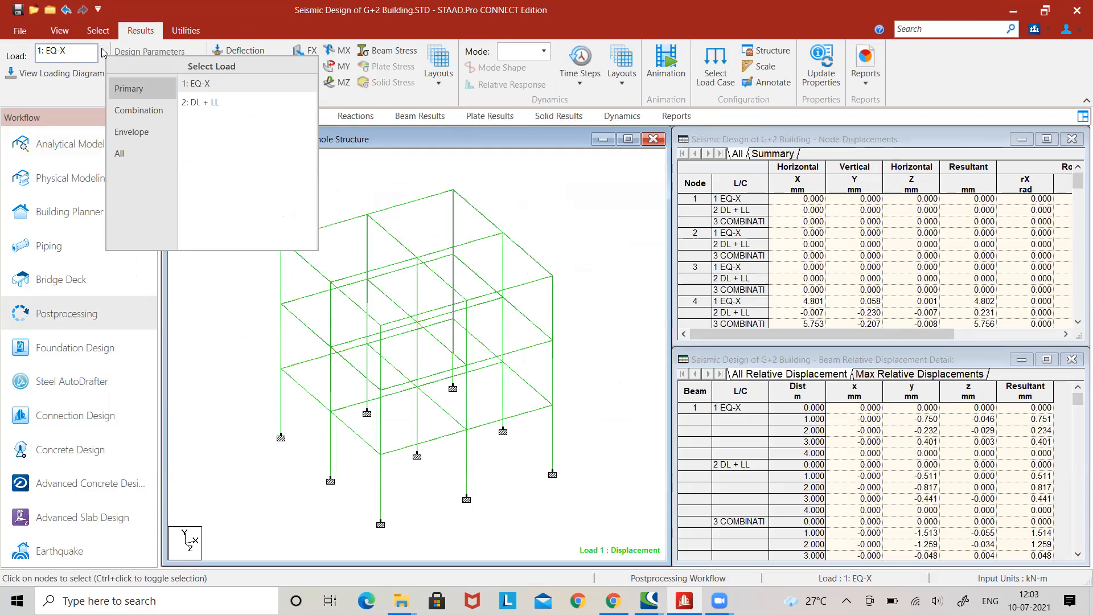
click(191, 101)
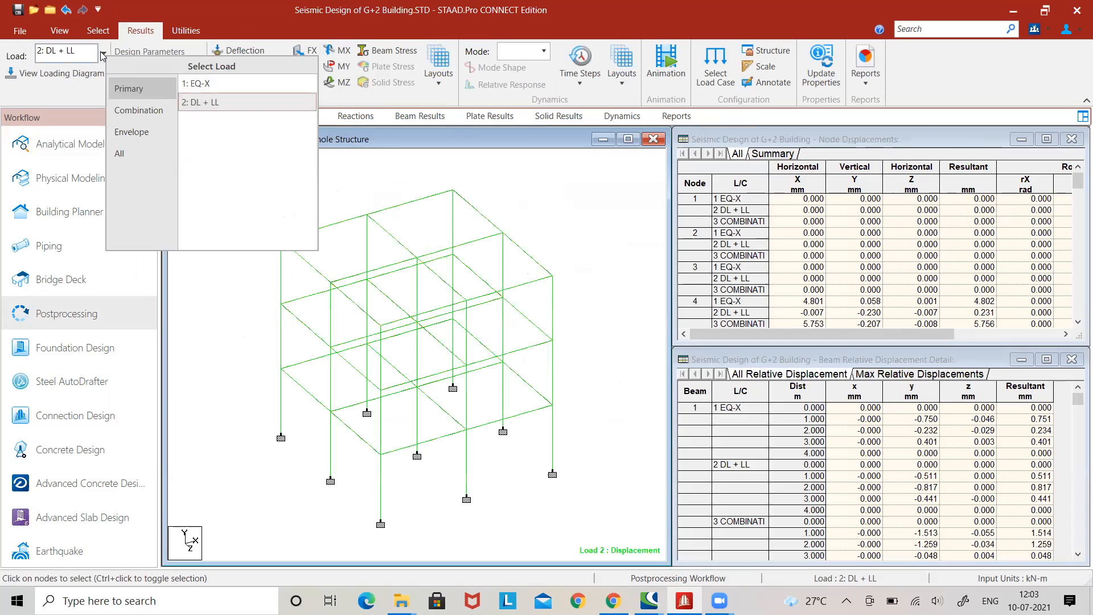
click(133, 106)
click(210, 77)
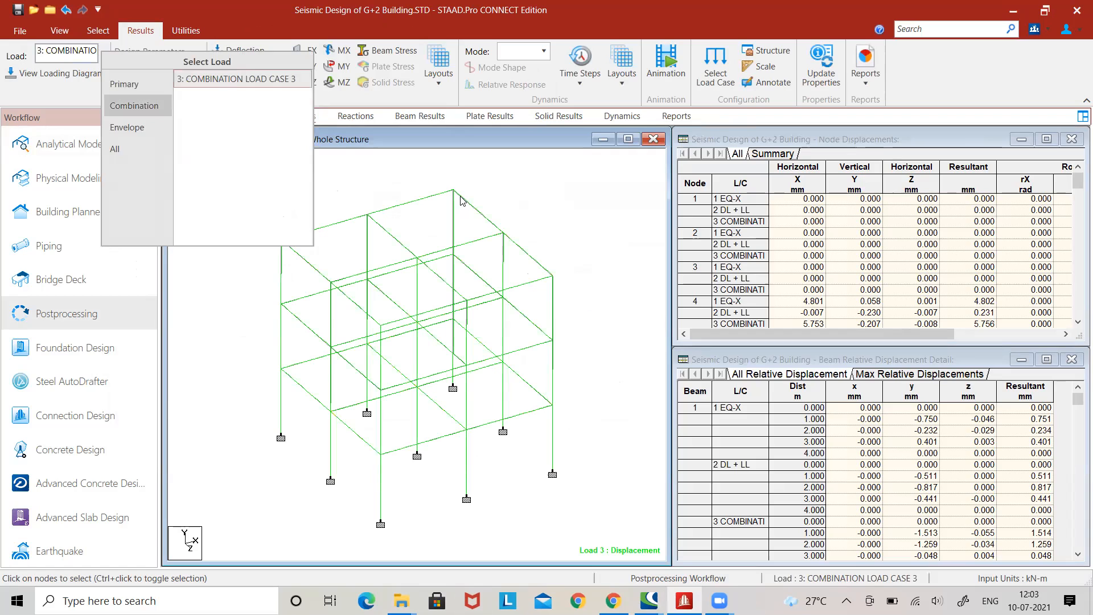
click(410, 179)
Examine the concrete design details of roof beam no. 5, including its reinforcement and design loads.
click(102, 31)
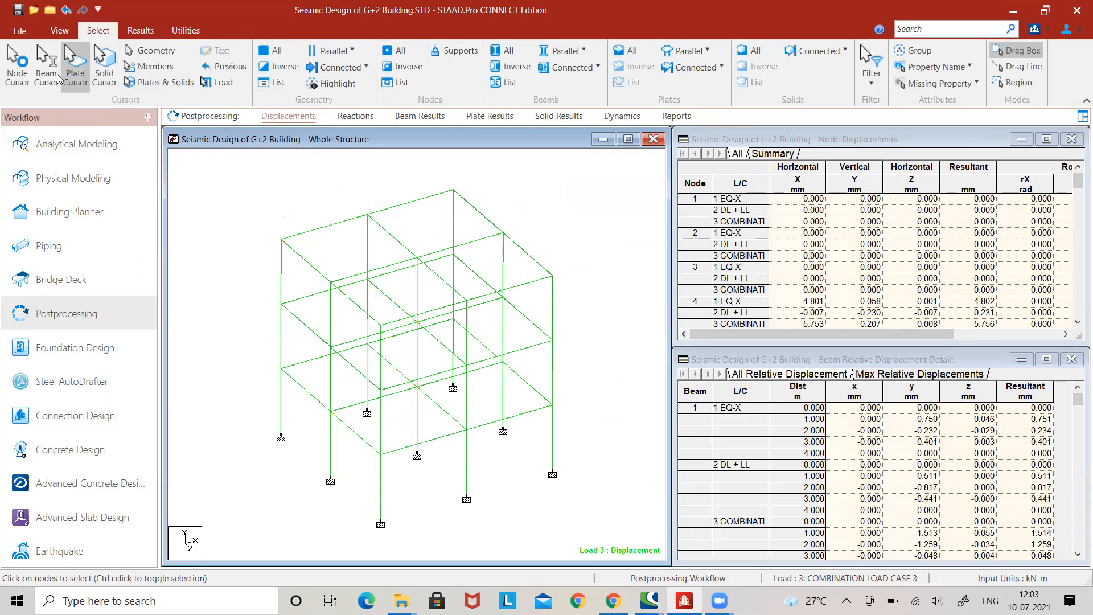
double_click(333, 230)
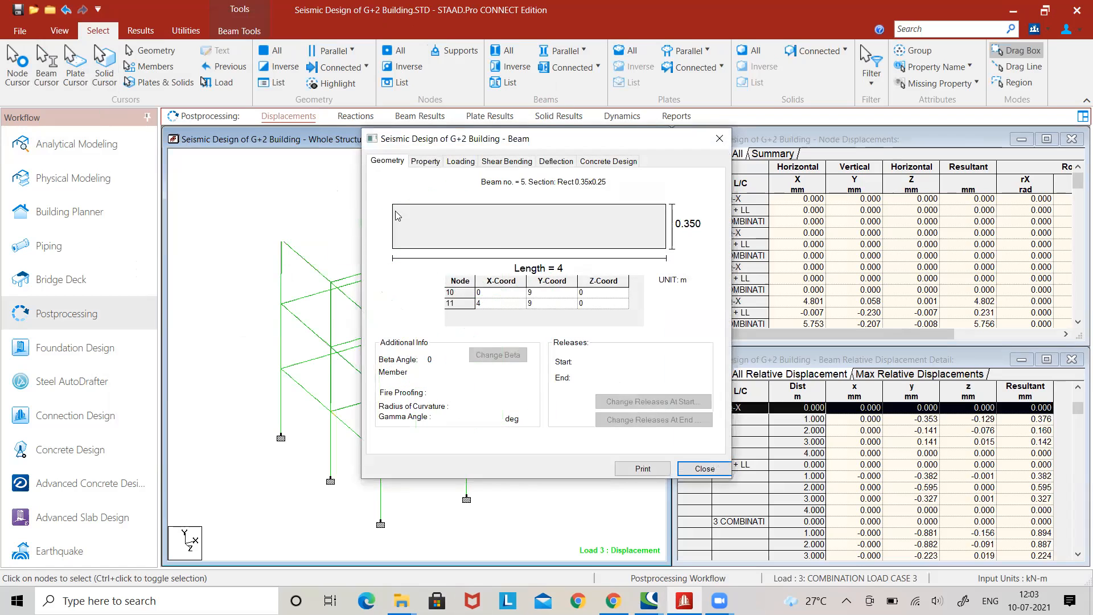
click(587, 165)
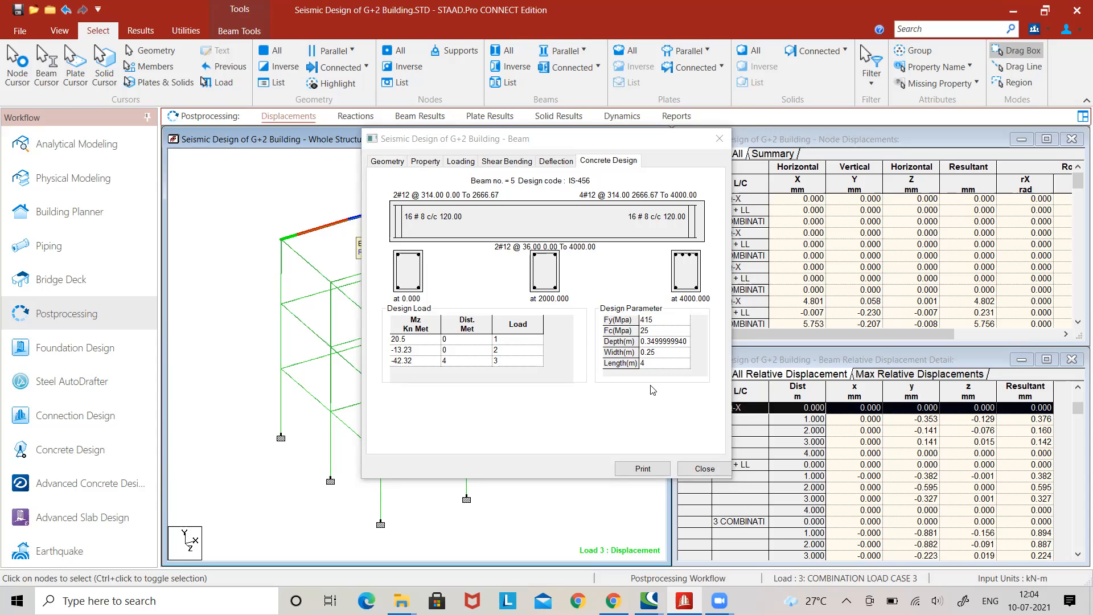
click(690, 468)
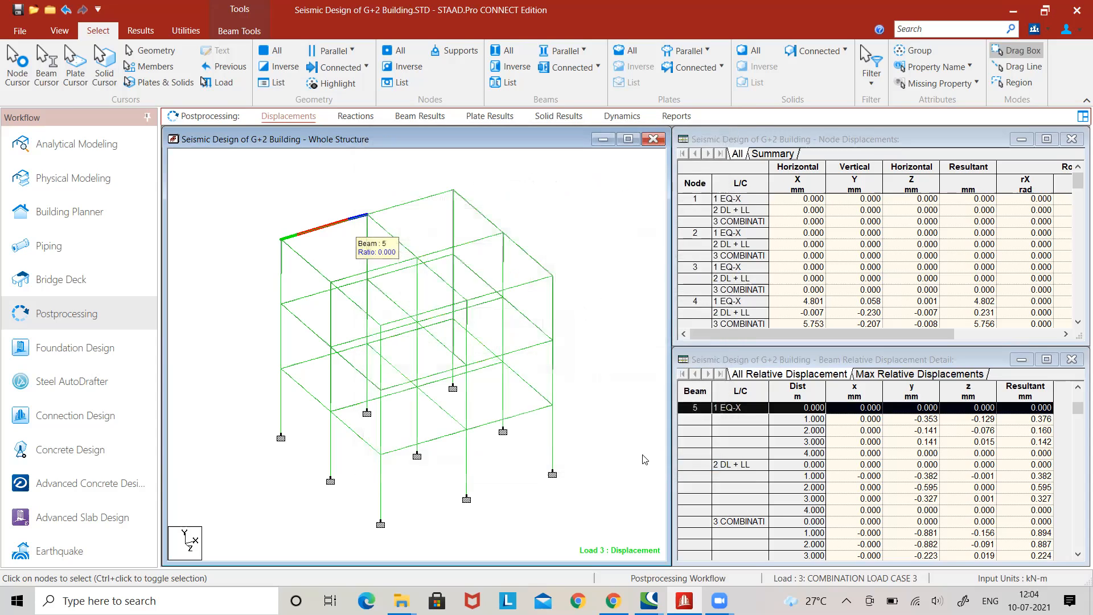
Examine the concrete design details of the central middle-storey column, member no. 26.
double_click(421, 362)
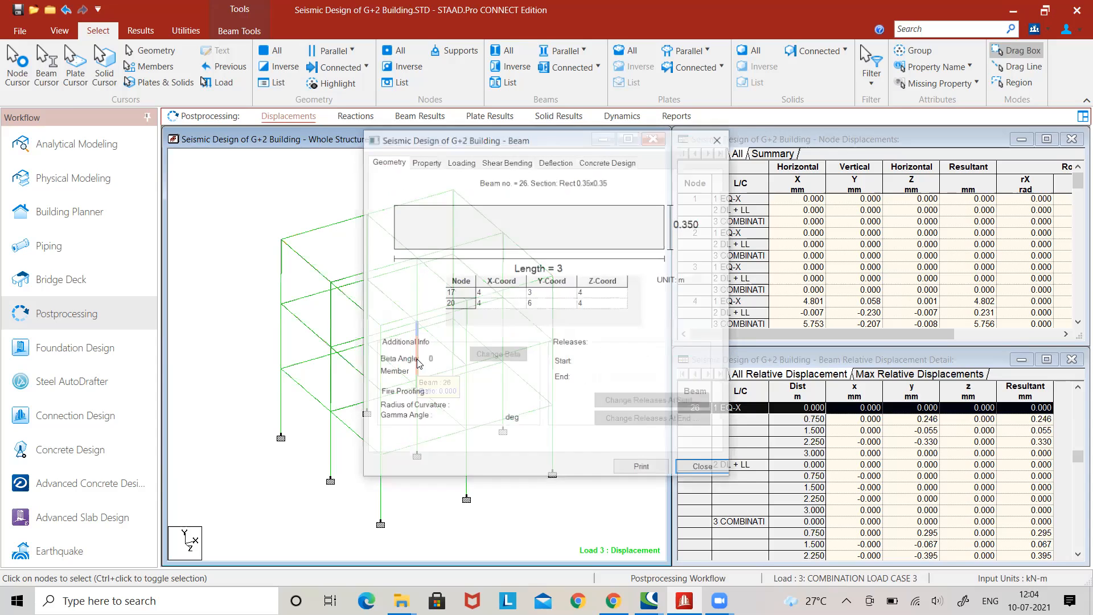
click(618, 164)
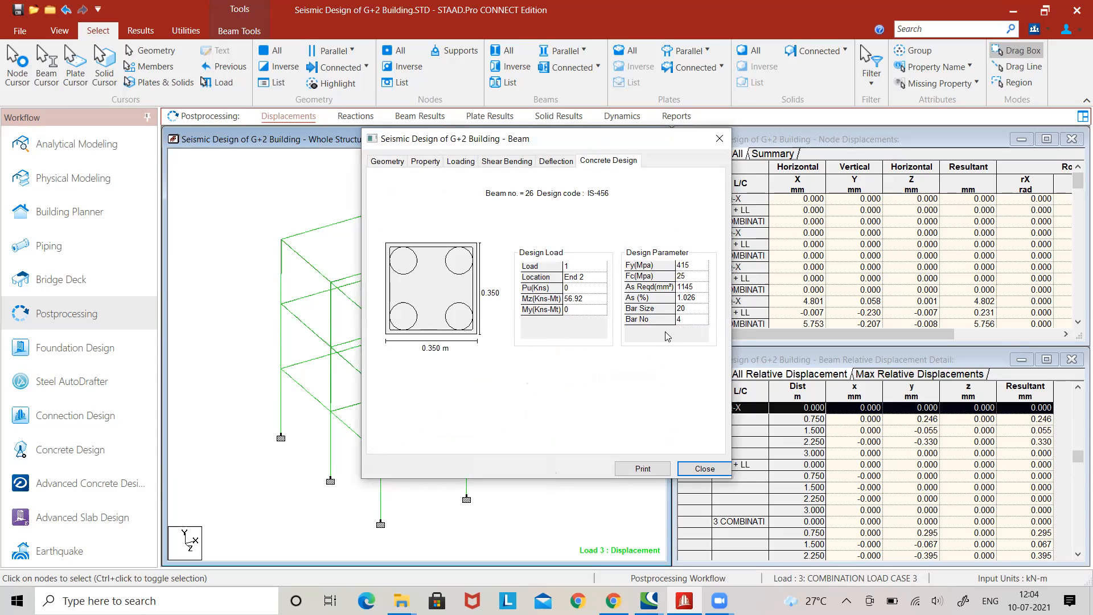
click(702, 469)
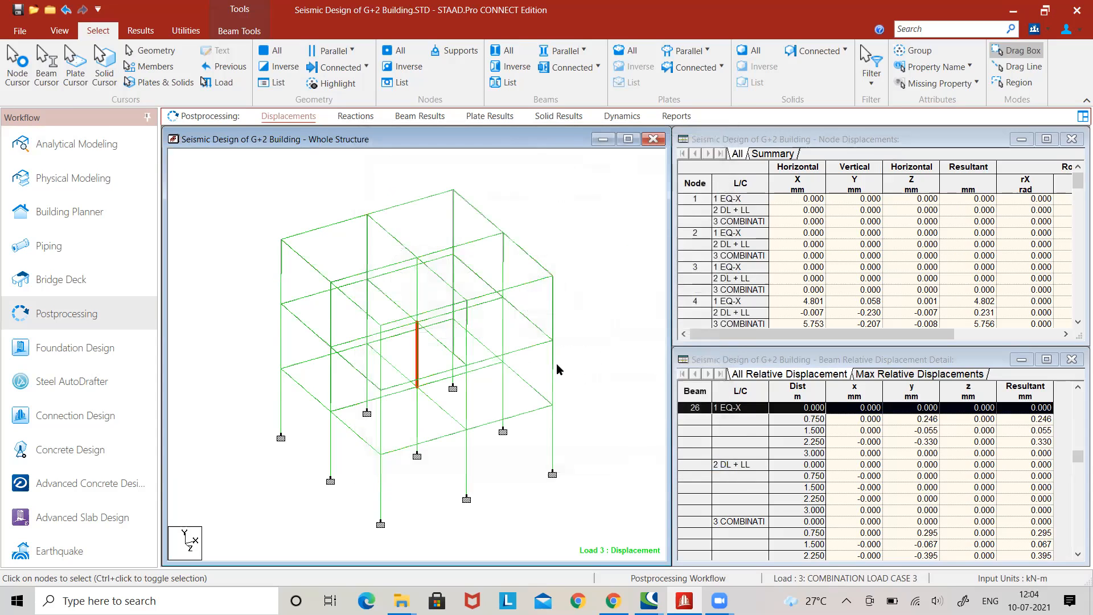